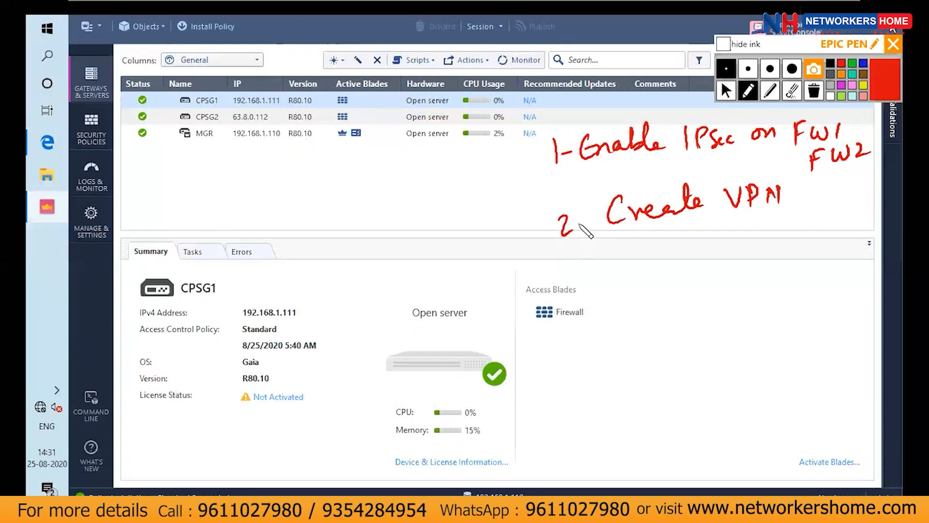
Complete the handwritten step 2 note as "Create VPN community object" and add "FW1, FW2" below it with an arrow to VPN
mouse_move(821, 184)
mouse_down()
mouse_move(920, 180)
mouse_move(914, 209)
mouse_up()
drag(768, 222, 835, 211)
drag(724, 179, 725, 189)
drag(920, 148, 918, 158)
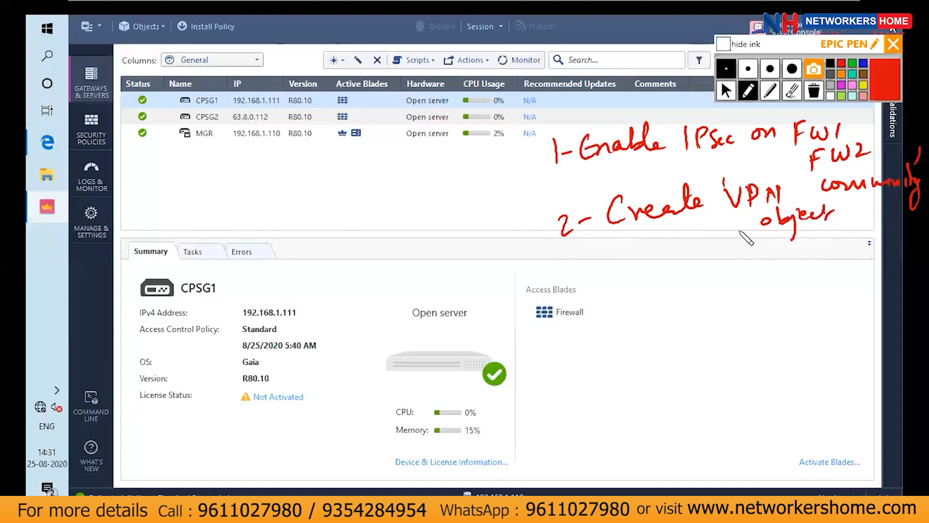
mouse_move(697, 247)
mouse_down()
mouse_move(712, 263)
mouse_move(834, 235)
mouse_up()
drag(708, 264, 729, 216)
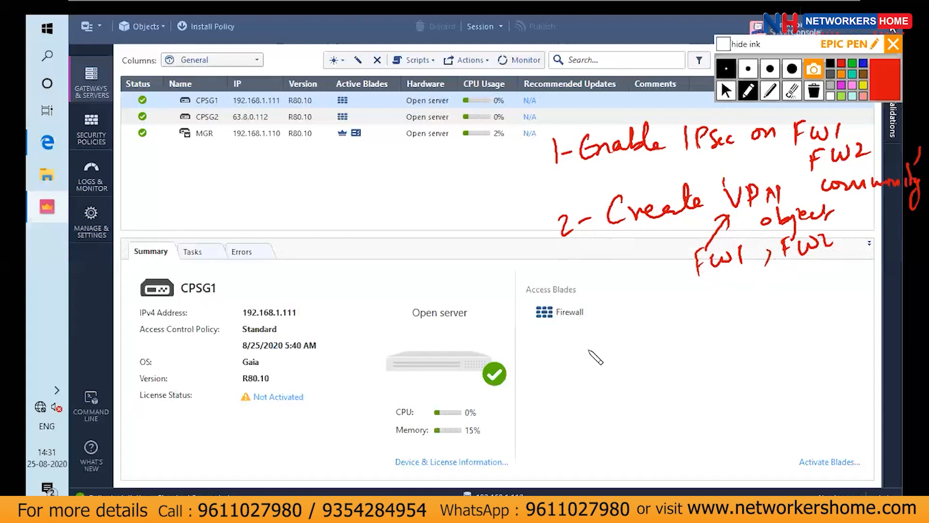
Write a circled step 3 note, "Specify 192.168.1.0/24, 10.3.0.0/24", and underline both network addresses
mouse_move(591, 346)
mouse_down()
mouse_move(600, 361)
mouse_move(583, 364)
mouse_move(594, 335)
mouse_up()
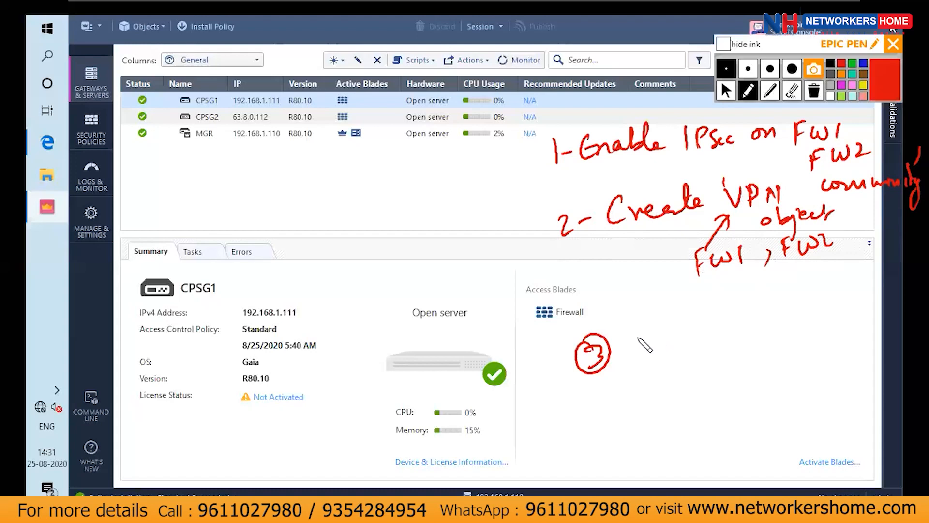
mouse_move(654, 330)
mouse_down()
mouse_move(638, 345)
mouse_move(679, 338)
mouse_move(697, 307)
mouse_move(752, 318)
mouse_up()
mouse_move(772, 293)
mouse_down()
mouse_move(769, 316)
mouse_move(820, 297)
mouse_move(878, 255)
mouse_up()
click(795, 291)
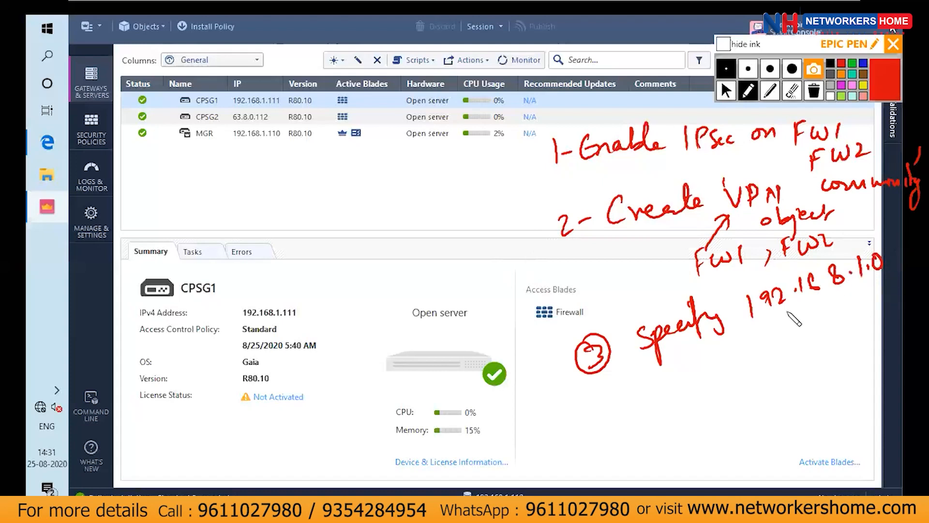
mouse_move(764, 348)
mouse_down()
mouse_move(767, 367)
mouse_move(783, 347)
mouse_move(809, 346)
mouse_move(837, 324)
mouse_move(866, 316)
mouse_move(876, 329)
mouse_up()
click(794, 349)
click(825, 336)
click(849, 329)
mouse_move(884, 312)
mouse_down()
mouse_move(889, 304)
mouse_move(895, 316)
mouse_up()
drag(900, 302, 907, 306)
drag(910, 299, 910, 309)
drag(888, 243, 890, 262)
drag(895, 248, 907, 260)
drag(910, 248, 917, 252)
drag(920, 246, 921, 253)
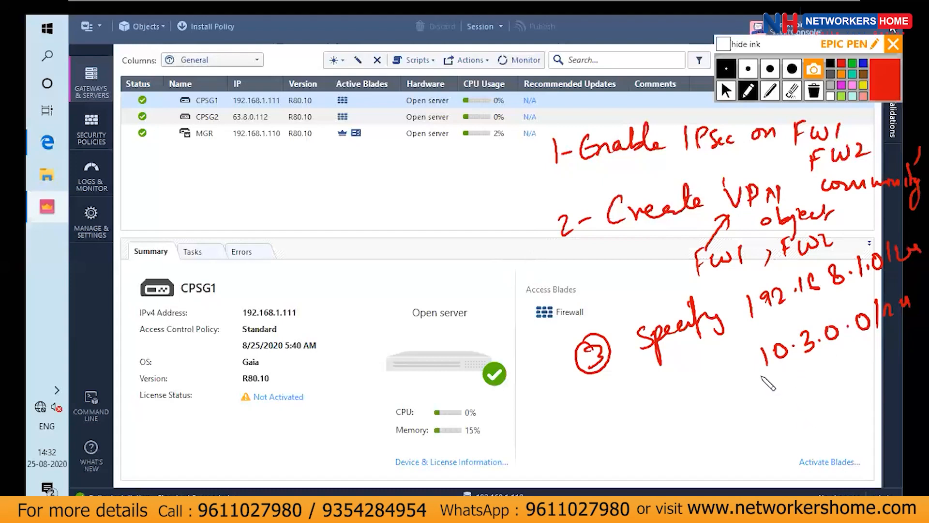
drag(688, 368, 877, 282)
drag(791, 386, 883, 335)
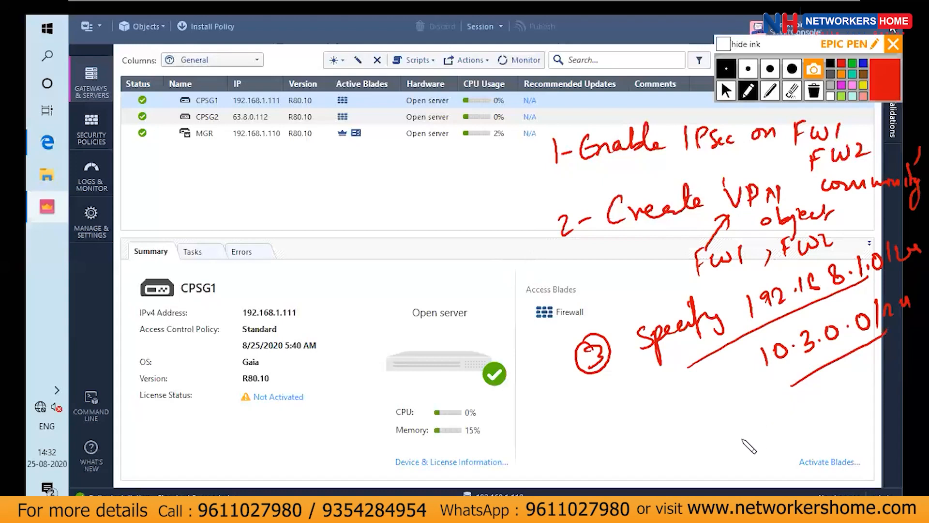
Write the step 4 note about adding VPN to the security policy, and leave drawing mode
mouse_move(687, 457)
mouse_down()
mouse_move(702, 472)
mouse_move(736, 472)
mouse_move(842, 402)
mouse_move(799, 465)
mouse_move(876, 426)
mouse_move(883, 438)
mouse_move(862, 469)
mouse_move(891, 460)
mouse_up()
mouse_move(656, 494)
mouse_down()
mouse_move(644, 460)
mouse_move(678, 477)
mouse_move(675, 494)
mouse_up()
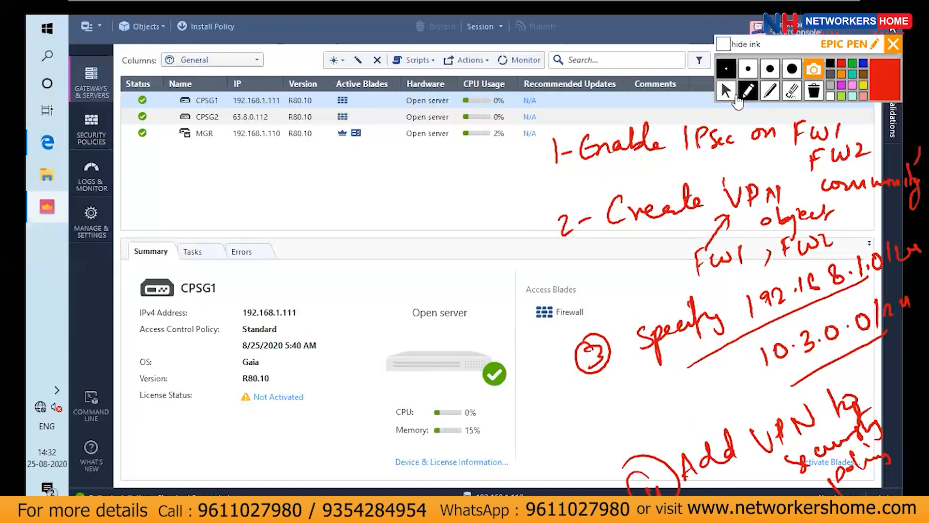
click(727, 92)
click(464, 187)
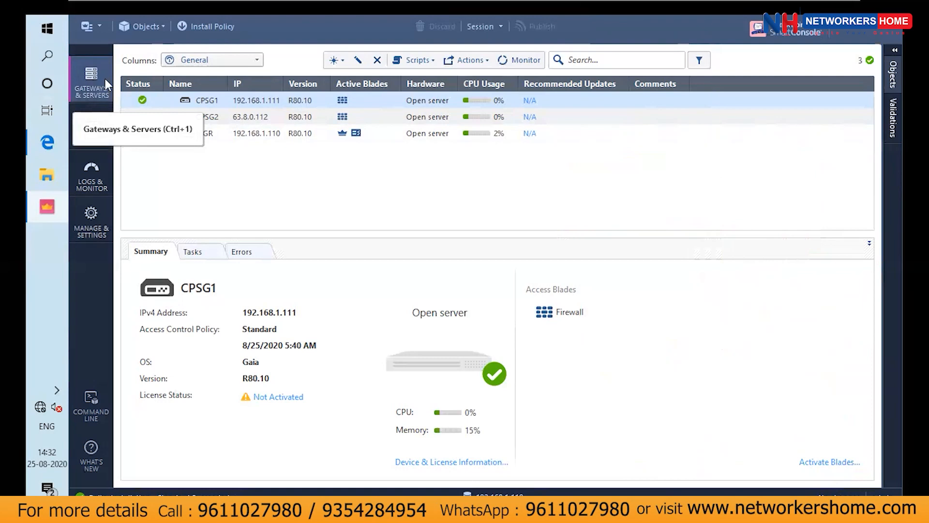
Enable the IPSec VPN blade on gateway CPSG1, hide the ink, and save the gateway properties
double_click(282, 99)
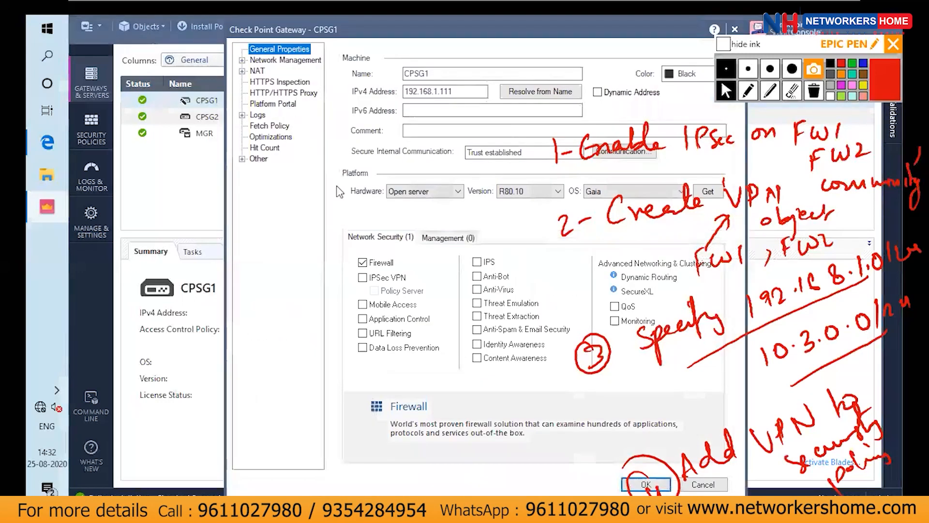
click(362, 277)
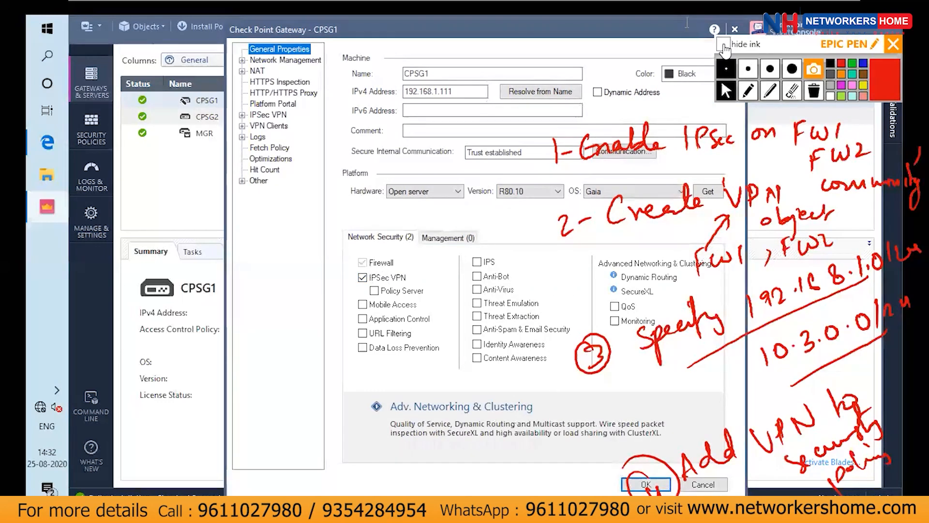
click(724, 45)
click(635, 377)
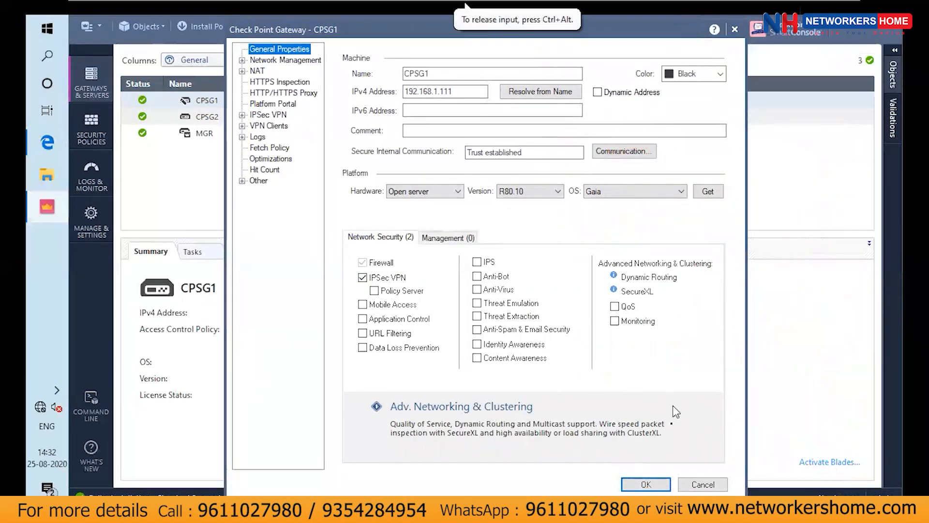
click(662, 483)
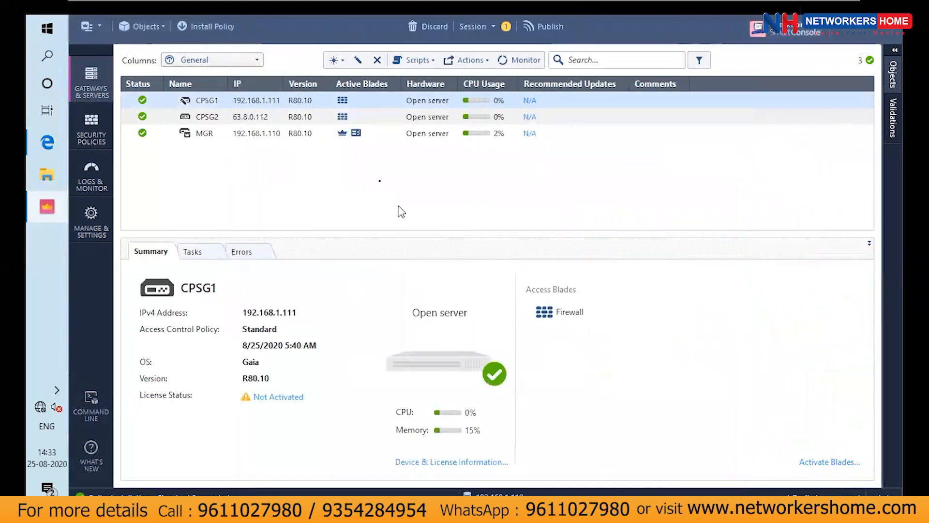
Enable the IPSec VPN blade on gateway CPSG2 and save its properties
click(356, 117)
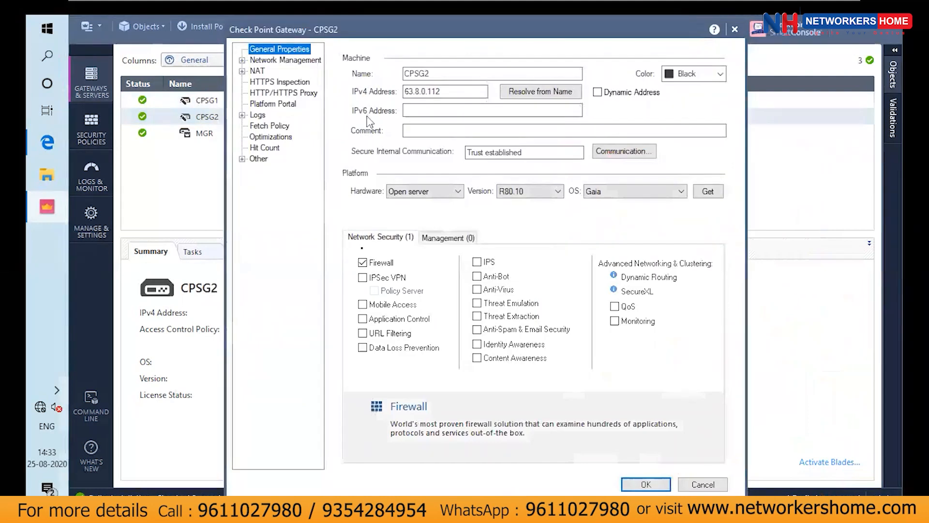
click(363, 278)
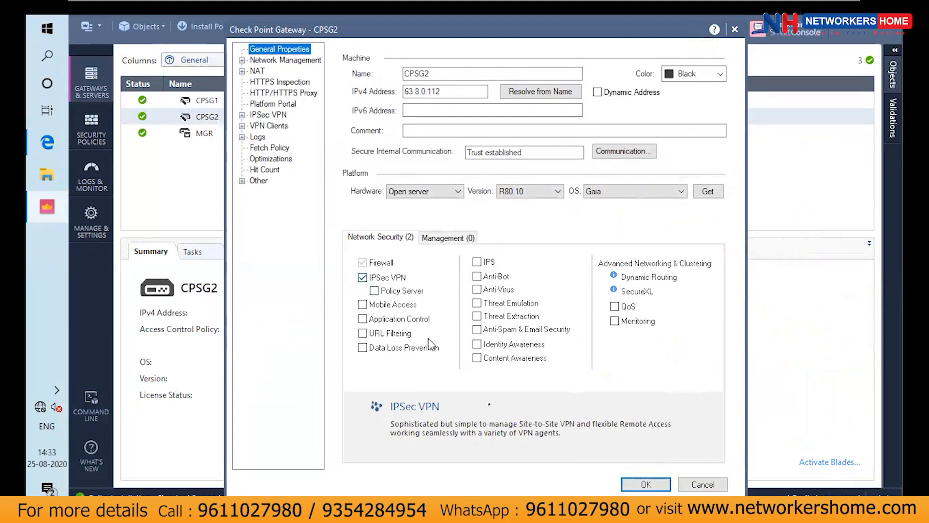
click(645, 484)
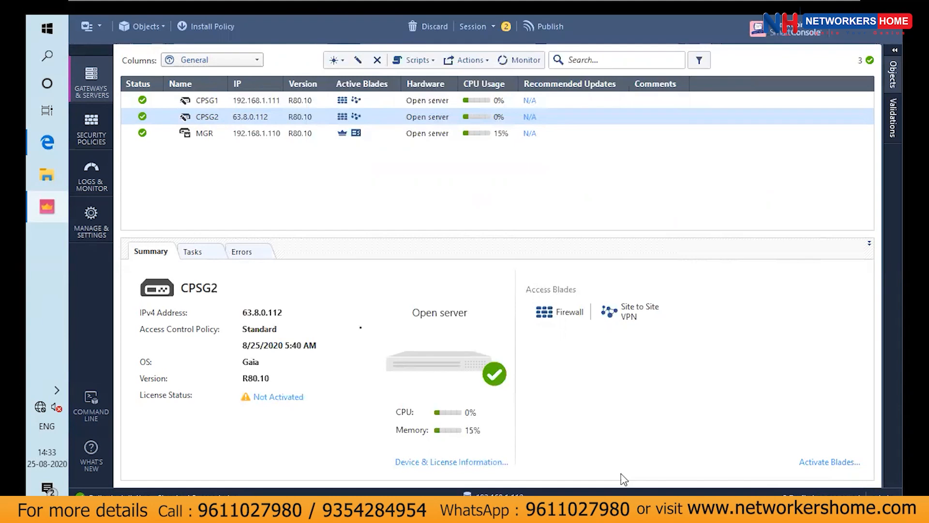
Open the list of VPN communities among the security policy access tools
click(100, 135)
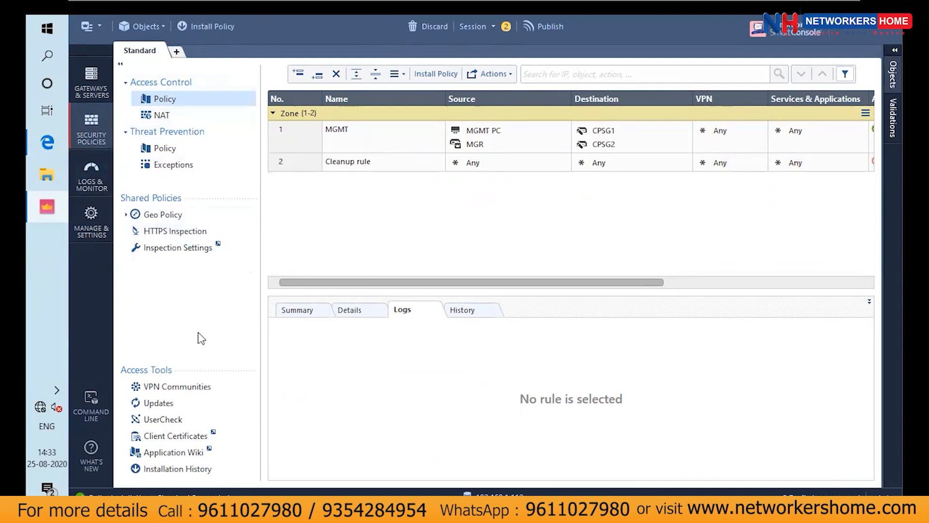
click(148, 387)
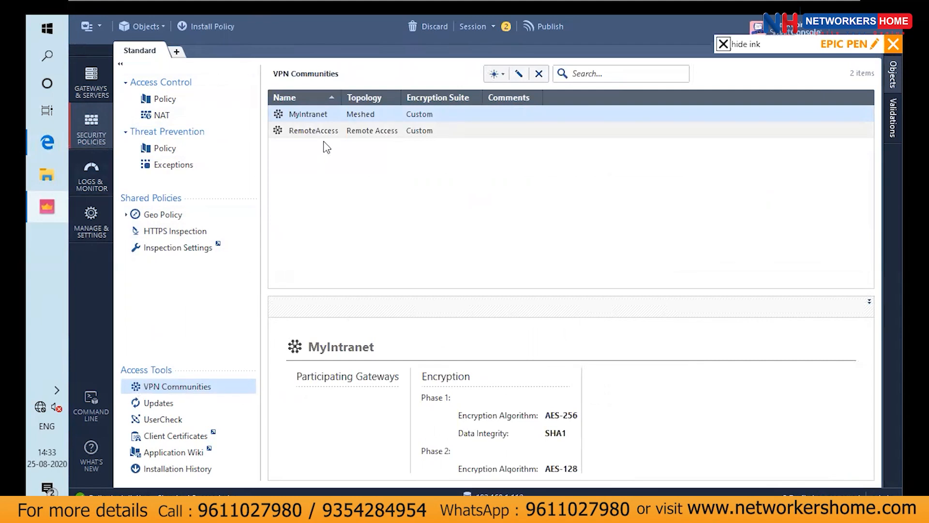
click(495, 73)
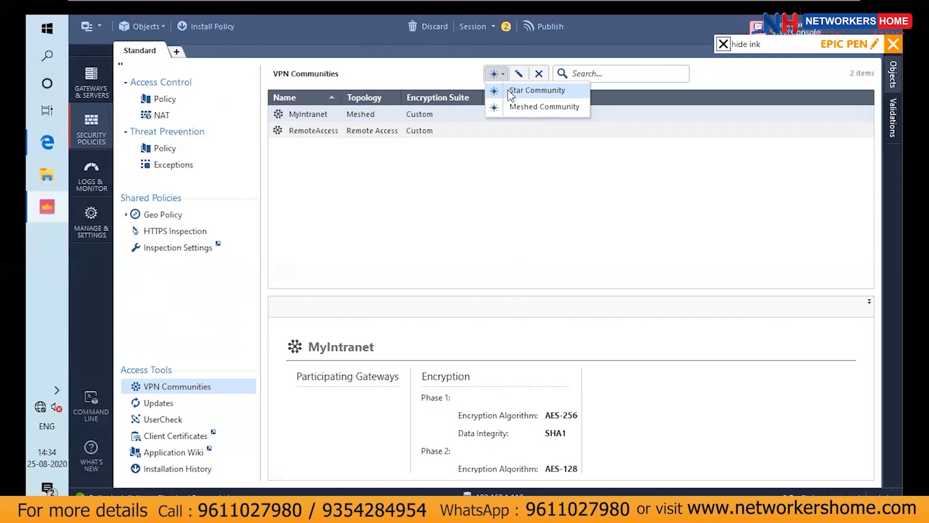
click(510, 105)
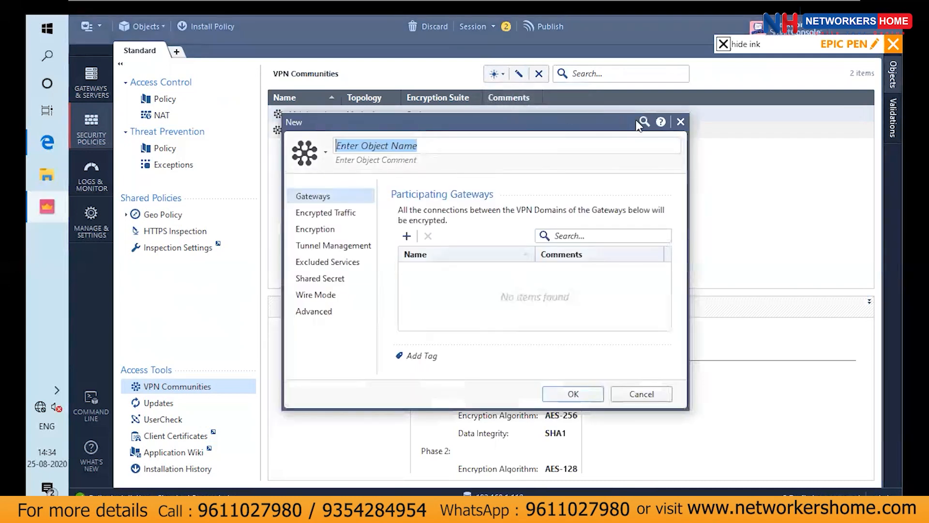
click(682, 122)
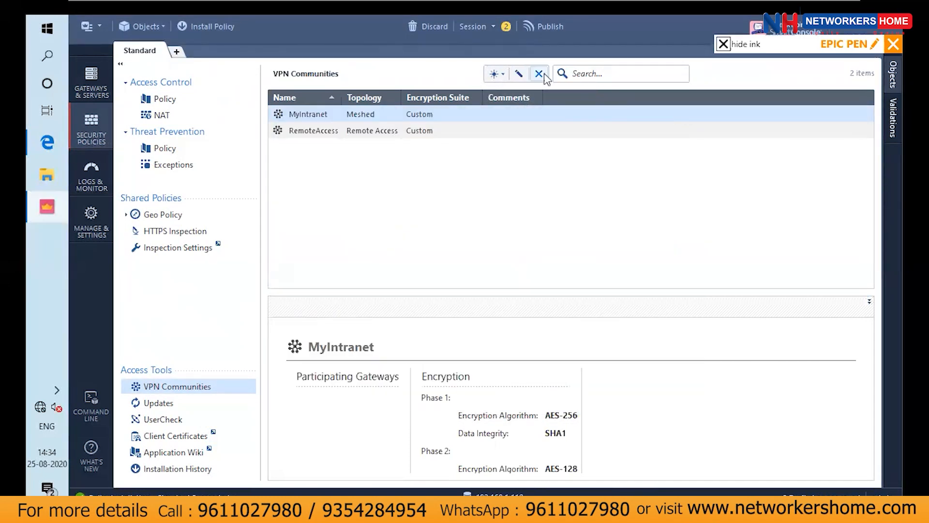
Start creating a new Star Community in the VPN communities list
click(501, 81)
click(499, 79)
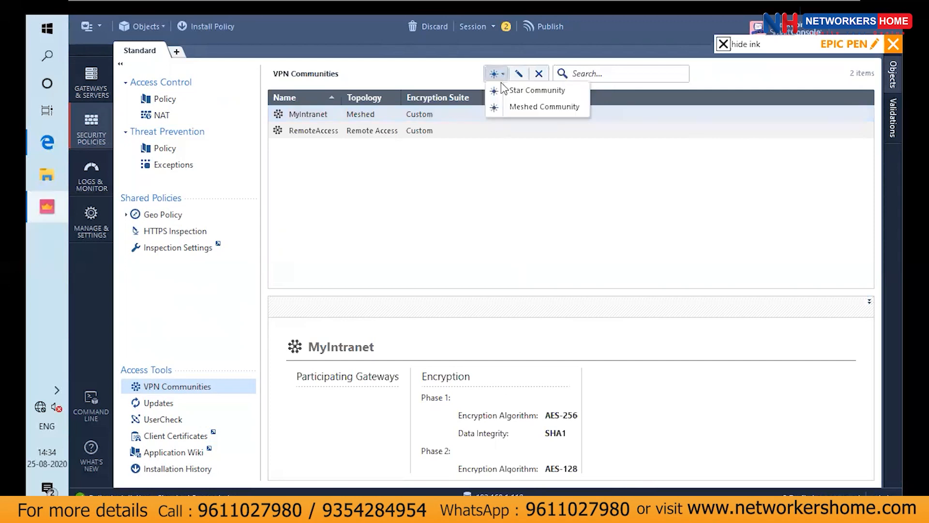
click(513, 96)
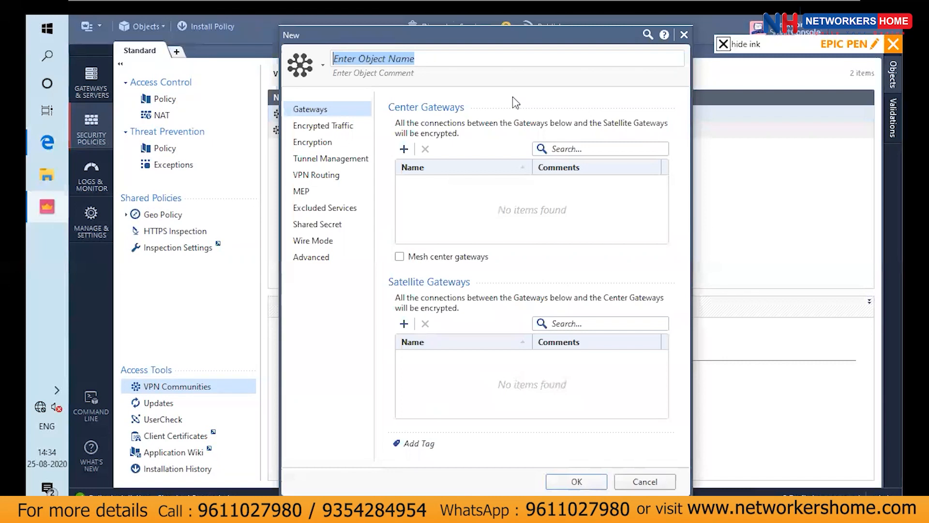
click(616, 120)
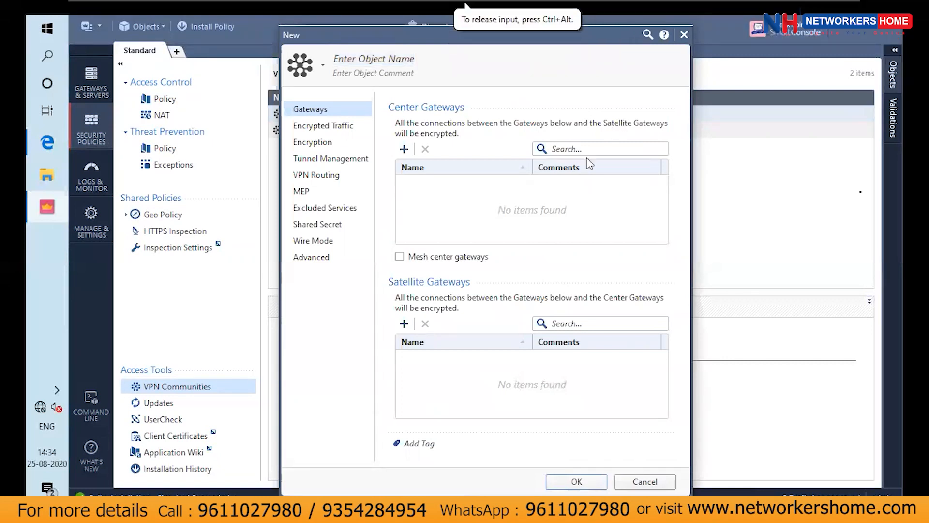
Bring back the annotation overlay, unhide the ink, and activate the pen
key(alt+Tab)
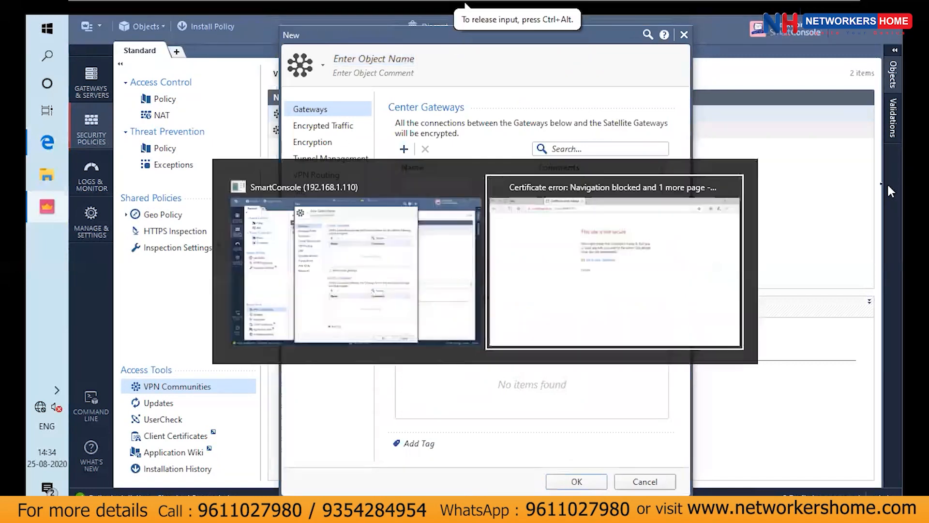
key(alt+Tab)
key(ctrl+alt)
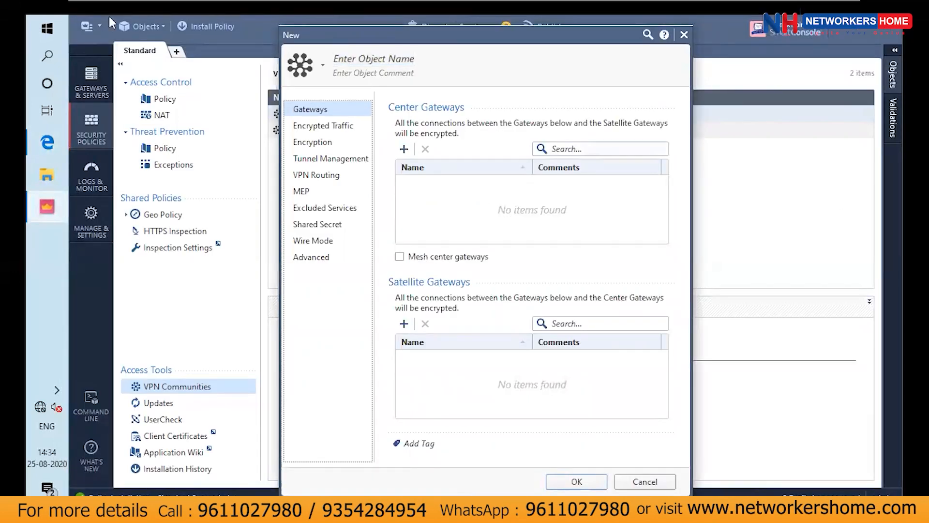
key(ctrl+shift+1)
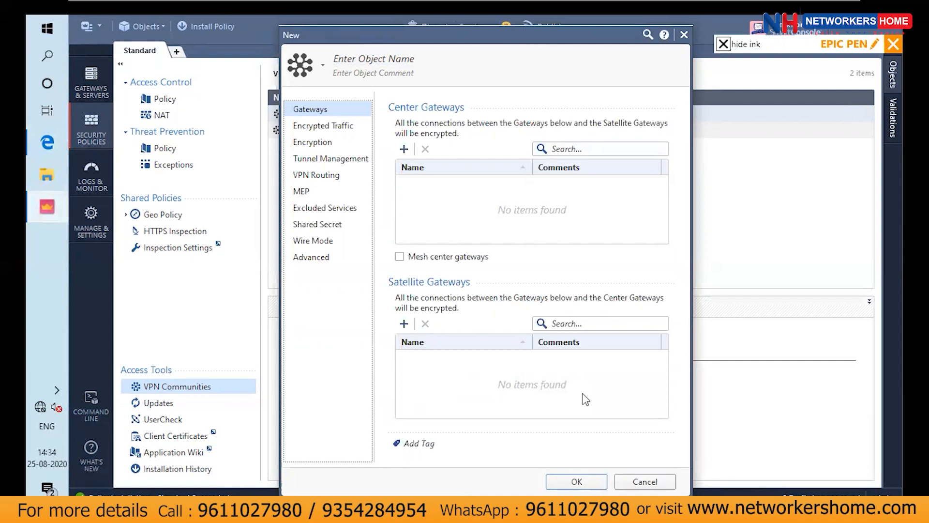
click(722, 44)
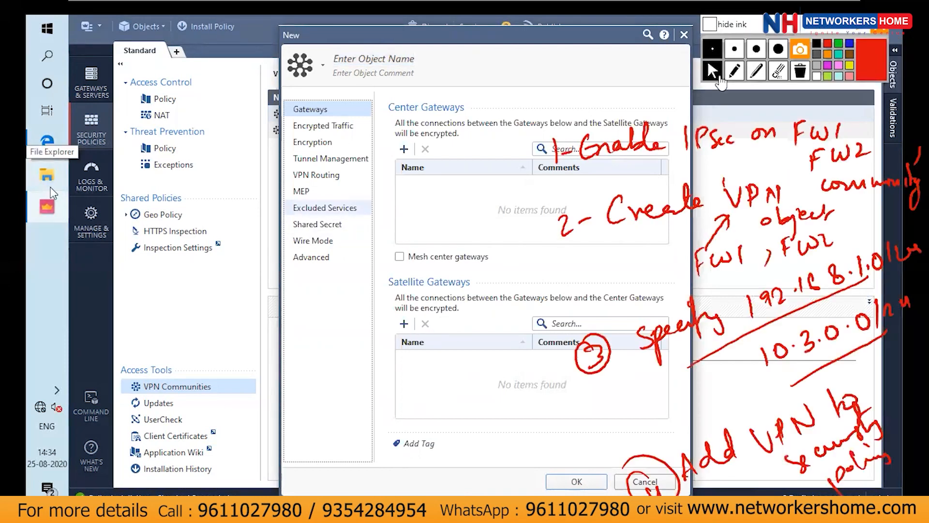
click(735, 71)
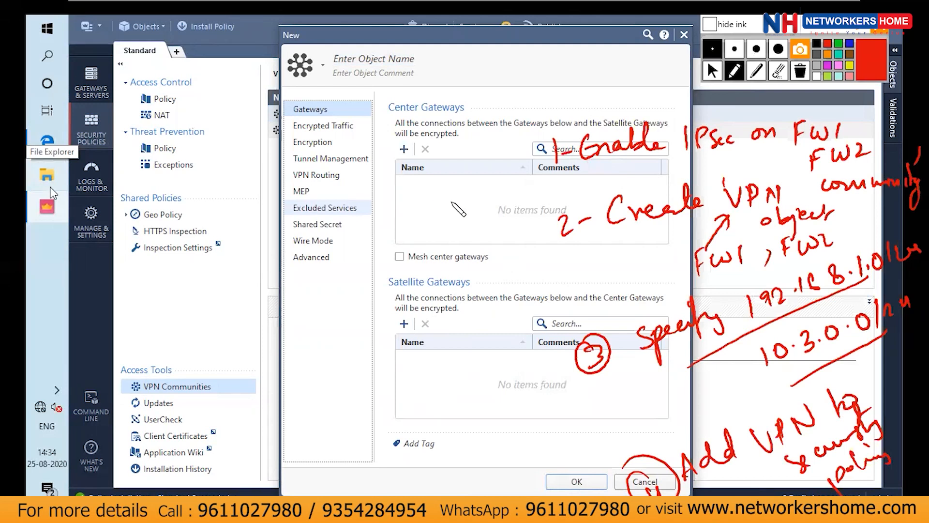
Annotate the gateway lists with handwritten labels, circle Center Gateways, and sketch firewall boxes with an FW1 label around them
mouse_move(442, 198)
mouse_down()
mouse_move(441, 211)
mouse_move(512, 199)
mouse_up()
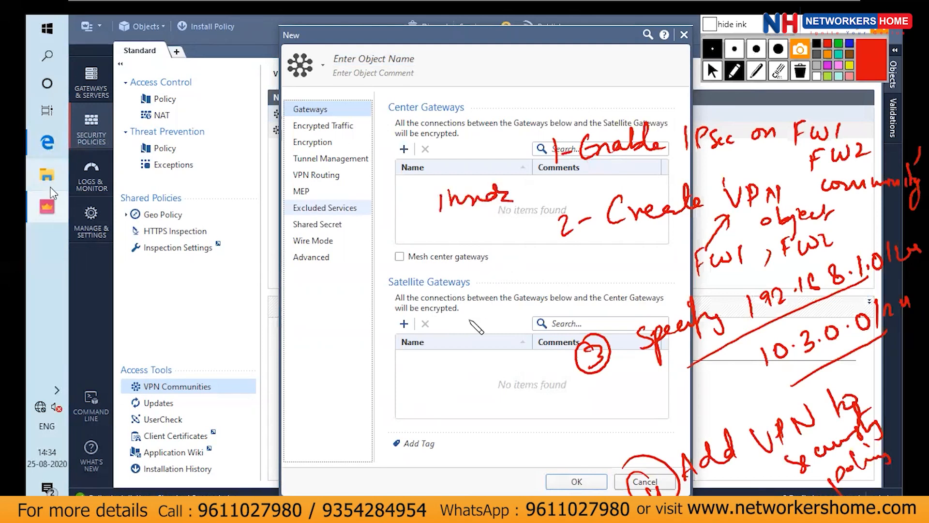
drag(426, 344, 469, 355)
drag(463, 96, 393, 138)
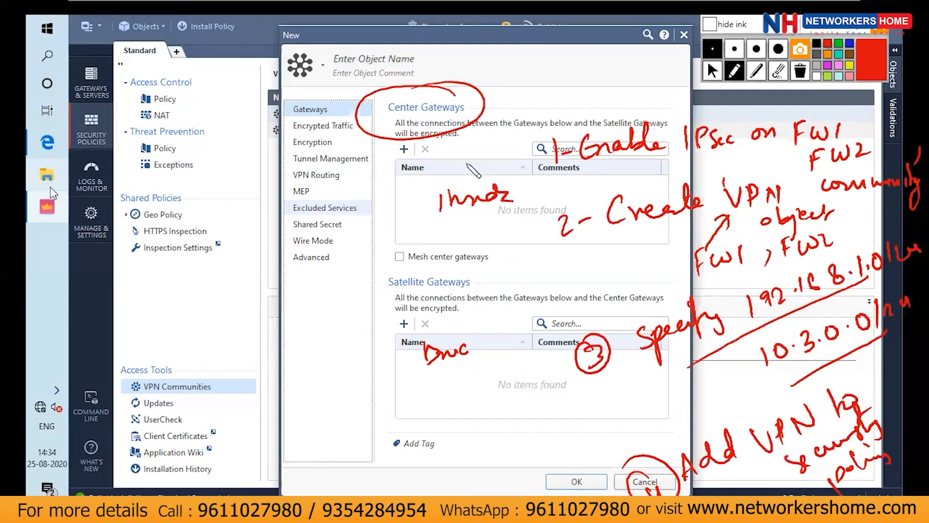
mouse_move(515, 178)
mouse_down()
mouse_move(435, 227)
mouse_move(513, 170)
mouse_up()
mouse_move(364, 186)
mouse_down()
mouse_move(372, 205)
mouse_move(411, 175)
mouse_up()
drag(209, 120, 223, 214)
mouse_move(195, 121)
mouse_down()
mouse_move(237, 111)
mouse_move(205, 200)
mouse_up()
drag(301, 80, 313, 128)
mouse_move(304, 91)
mouse_down()
mouse_move(324, 65)
mouse_move(305, 129)
mouse_up()
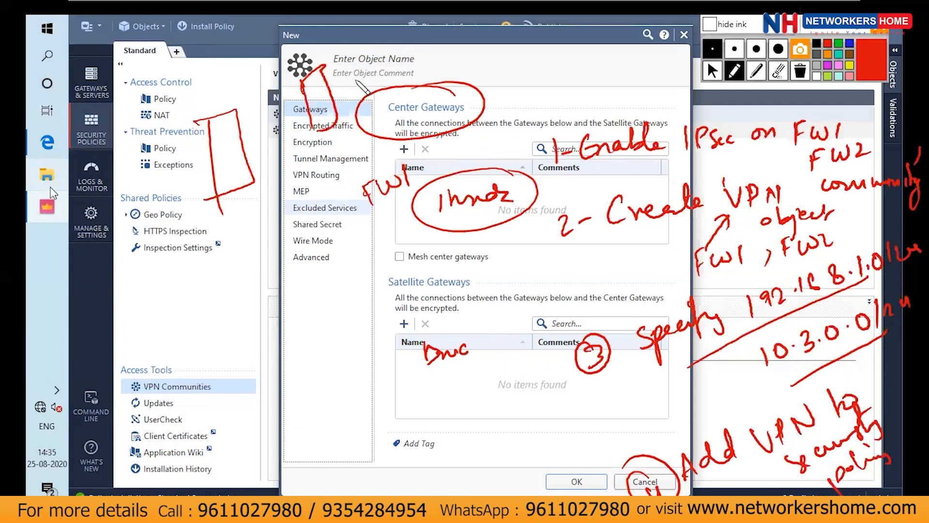
drag(353, 81, 388, 63)
mouse_move(380, 26)
mouse_down()
mouse_move(384, 41)
mouse_move(438, 21)
mouse_up()
mouse_move(340, 214)
mouse_down()
mouse_move(358, 258)
mouse_move(387, 252)
mouse_up()
drag(395, 206, 413, 221)
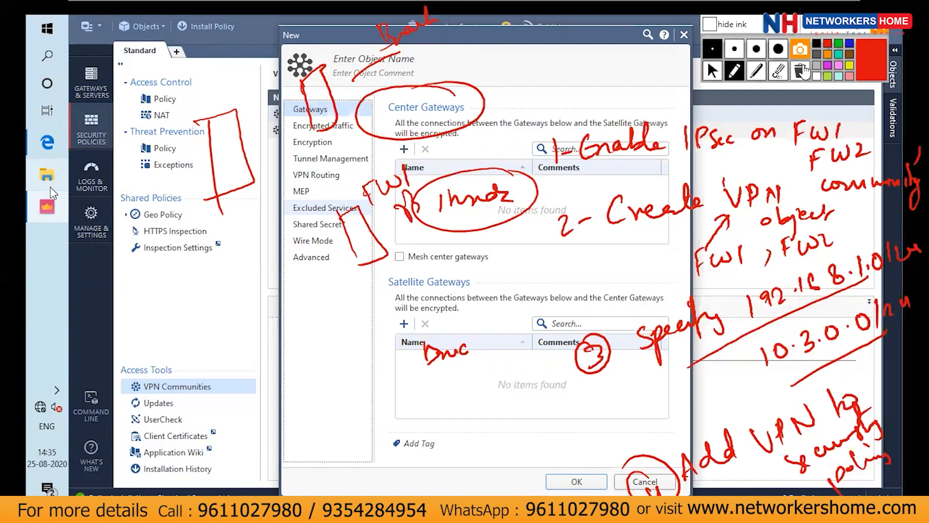
Clear all ink and sketch a star topology with one center gateway box linked by lines to three satellite boxes
click(800, 71)
drag(478, 131, 507, 189)
mouse_move(478, 130)
mouse_down()
mouse_move(504, 131)
mouse_move(507, 186)
mouse_up()
mouse_move(666, 122)
mouse_down()
mouse_move(663, 180)
mouse_move(690, 108)
mouse_move(666, 168)
mouse_up()
drag(653, 264, 653, 271)
mouse_move(659, 318)
mouse_down()
mouse_move(690, 254)
mouse_move(660, 319)
mouse_up()
mouse_move(692, 455)
mouse_down()
mouse_move(683, 399)
mouse_move(706, 461)
mouse_up()
drag(518, 157, 643, 128)
drag(525, 191, 639, 269)
drag(496, 203, 668, 438)
Circle the center gateway box and label it FW1, and label the uppermost satellite box FW2
mouse_move(521, 127)
mouse_down()
mouse_move(523, 224)
mouse_move(482, 103)
mouse_up()
drag(476, 91, 510, 90)
drag(634, 67, 636, 86)
drag(634, 65, 660, 70)
drag(667, 67, 676, 78)
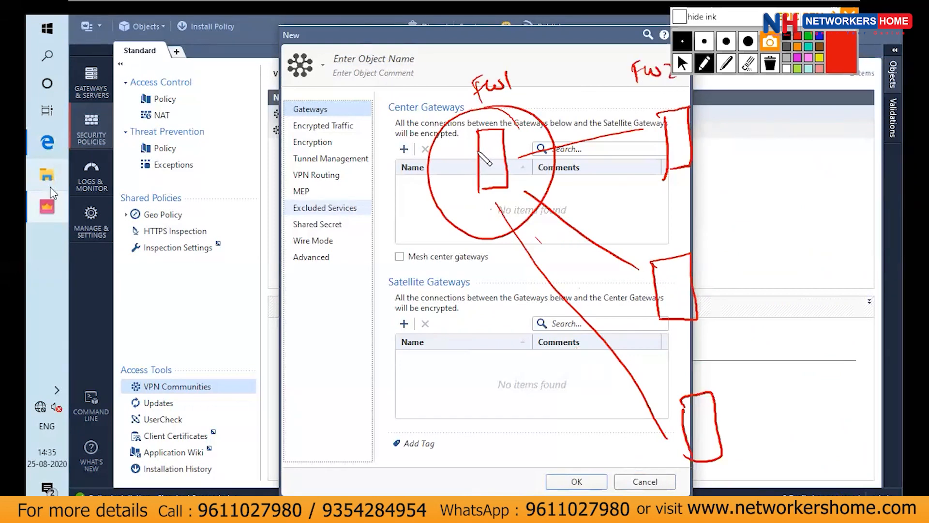
Link the center box to a circle labeled HQ, circle the FW1 label, and label the satellite boxes Branch 1, Branch 2 and Branch 3
mouse_move(479, 150)
mouse_down()
mouse_move(364, 185)
mouse_move(367, 165)
mouse_move(384, 166)
mouse_up()
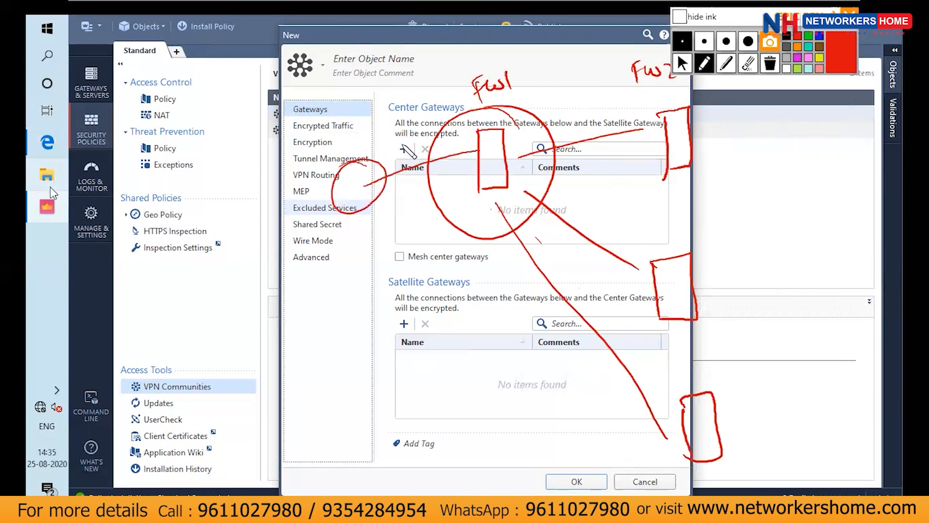
mouse_move(480, 63)
mouse_down()
mouse_move(514, 77)
mouse_move(457, 107)
mouse_up()
mouse_move(718, 113)
mouse_down()
mouse_move(731, 145)
mouse_move(740, 125)
mouse_up()
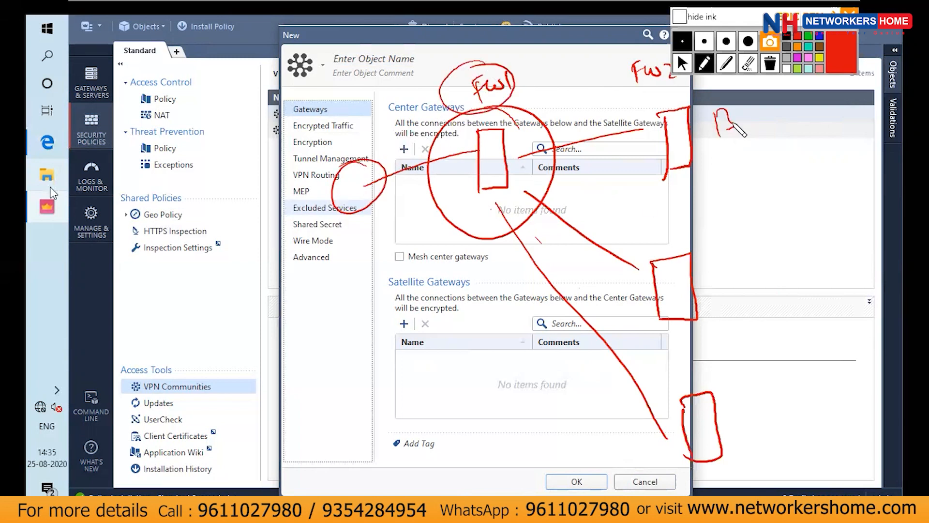
mouse_move(289, 150)
mouse_down()
mouse_move(329, 145)
mouse_move(334, 127)
mouse_up()
mouse_move(753, 118)
mouse_down()
mouse_move(767, 121)
mouse_move(760, 126)
mouse_move(813, 109)
mouse_up()
mouse_move(735, 266)
mouse_down()
mouse_move(761, 294)
mouse_move(818, 242)
mouse_move(841, 251)
mouse_up()
mouse_move(757, 399)
mouse_down()
mouse_move(786, 416)
mouse_move(816, 402)
mouse_move(829, 412)
mouse_up()
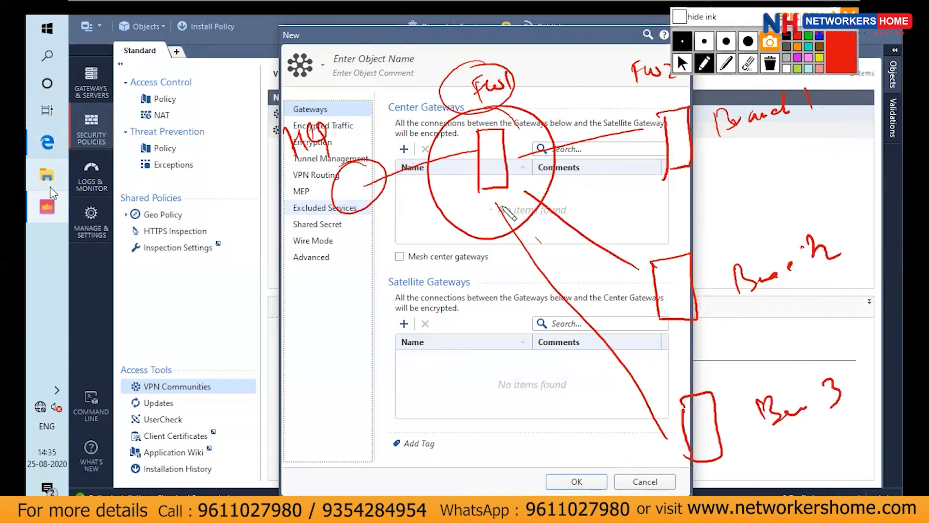
Draw second tunnel lines with circled ends from the center to each branch, plus another double-line tunnel running downward
drag(530, 165, 637, 128)
drag(516, 204, 639, 268)
drag(636, 260, 621, 271)
mouse_move(525, 191)
mouse_down()
mouse_move(490, 233)
mouse_move(673, 440)
mouse_move(660, 428)
mouse_up()
mouse_move(459, 233)
mouse_down()
mouse_move(463, 433)
mouse_move(443, 416)
mouse_move(431, 227)
mouse_move(441, 242)
mouse_up()
Sketch a separate small star over the Shared Policies area, with lines radiating from a circled hub
drag(221, 243, 217, 254)
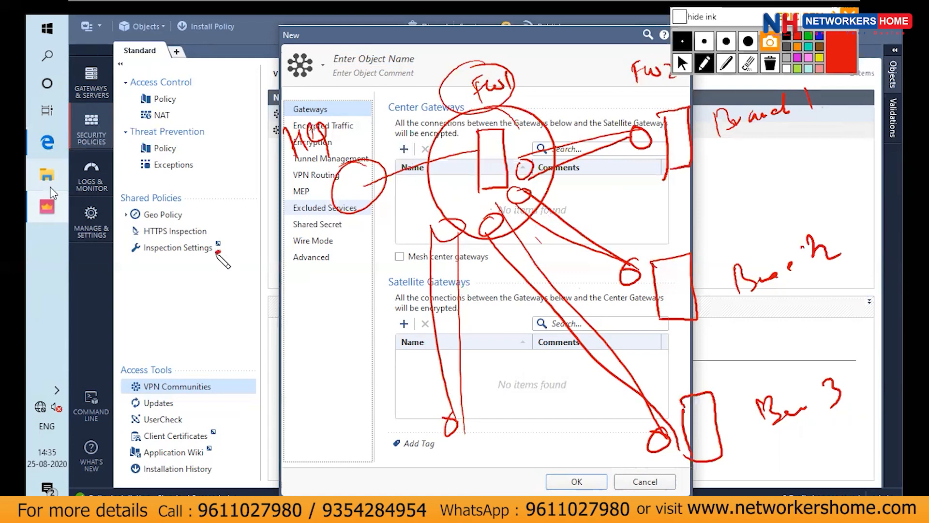
drag(265, 203, 217, 253)
mouse_move(281, 263)
mouse_down()
mouse_move(214, 255)
mouse_move(227, 308)
mouse_up()
mouse_move(215, 255)
mouse_down()
mouse_move(180, 306)
mouse_move(150, 233)
mouse_move(190, 196)
mouse_up()
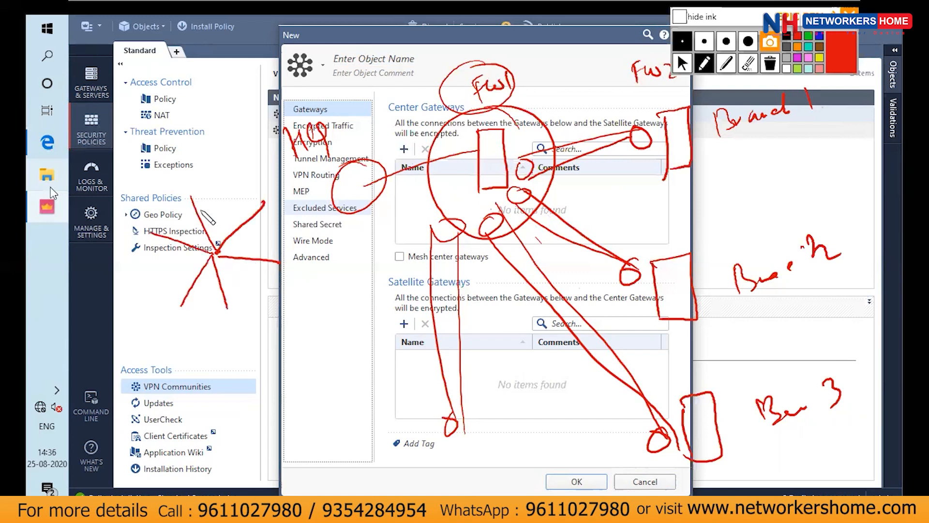
drag(221, 249, 220, 257)
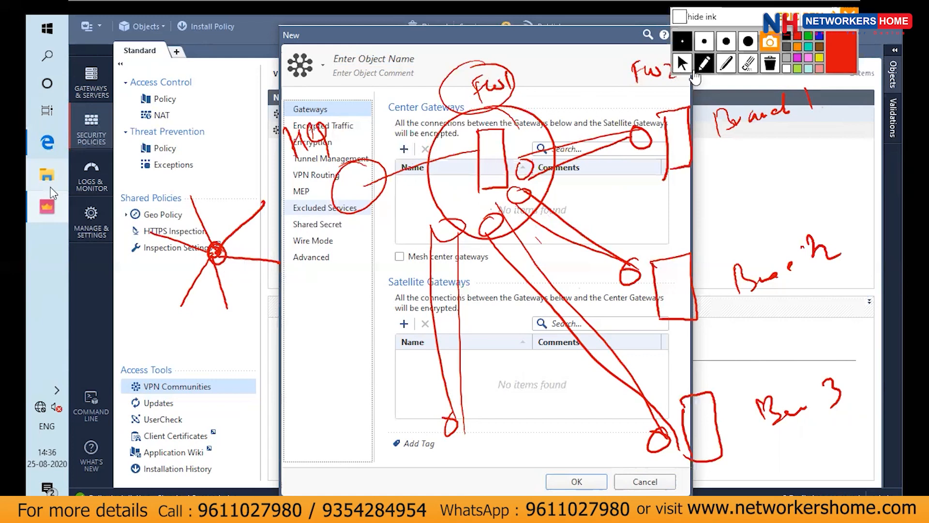
Clear all ink and leave annotation mode to return to the new community dialog
click(769, 67)
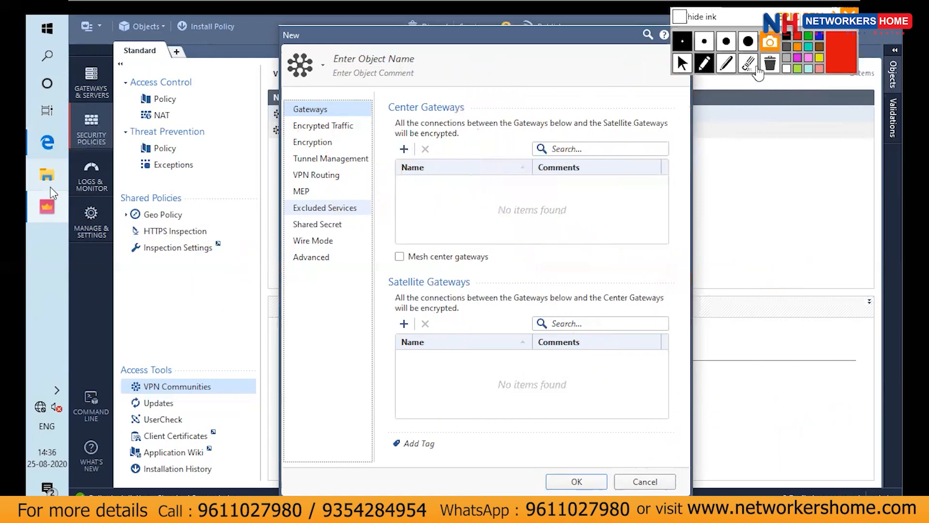
click(682, 63)
click(426, 191)
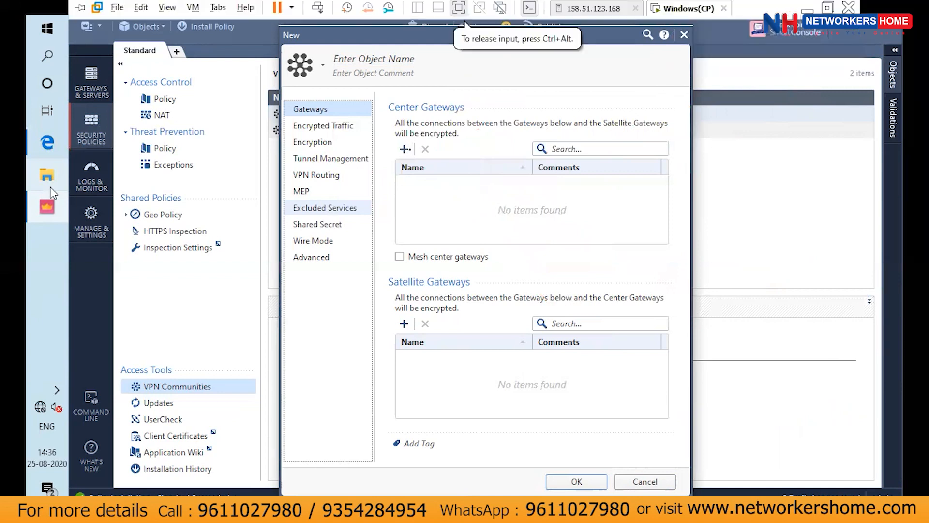
Open and dismiss the center gateway picker, and close the new star community without saving
click(406, 150)
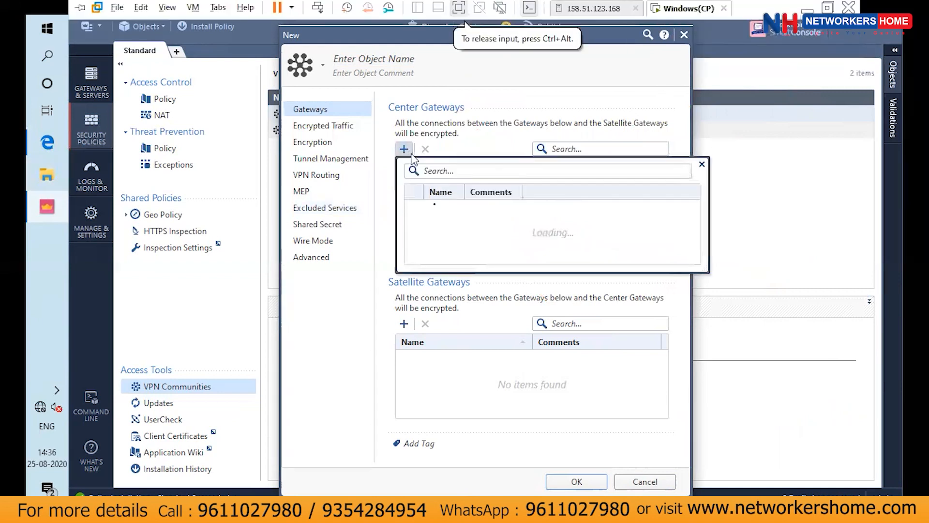
click(527, 287)
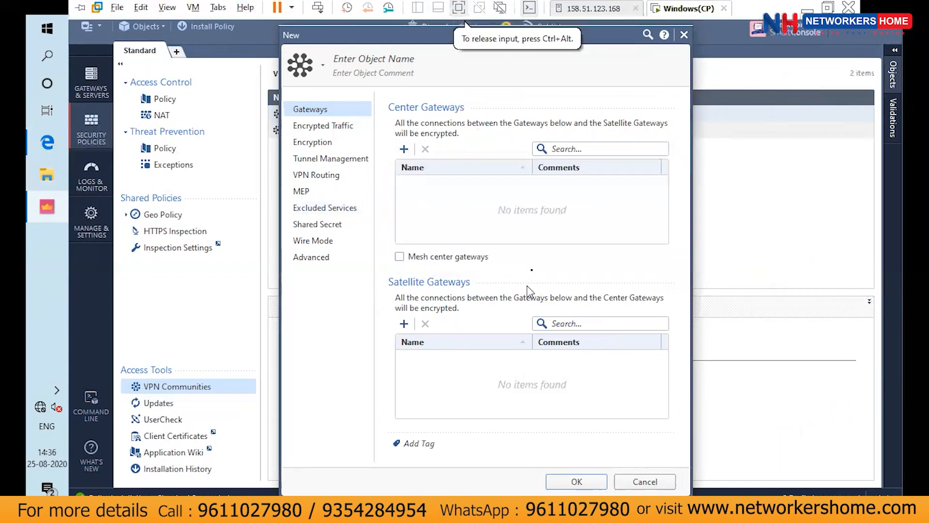
click(685, 34)
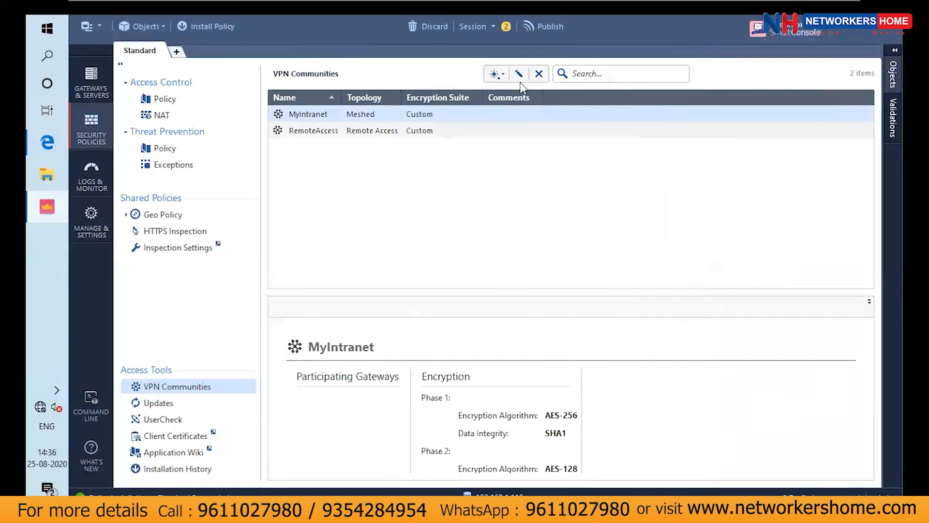
Start a new Meshed Community and add CPSG1 and CPSG2 as participating gateways
click(498, 78)
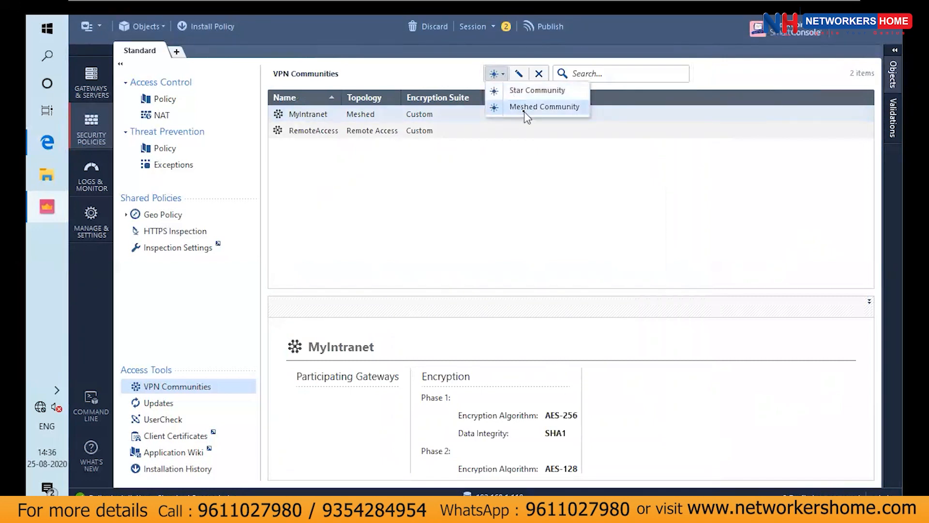
click(524, 110)
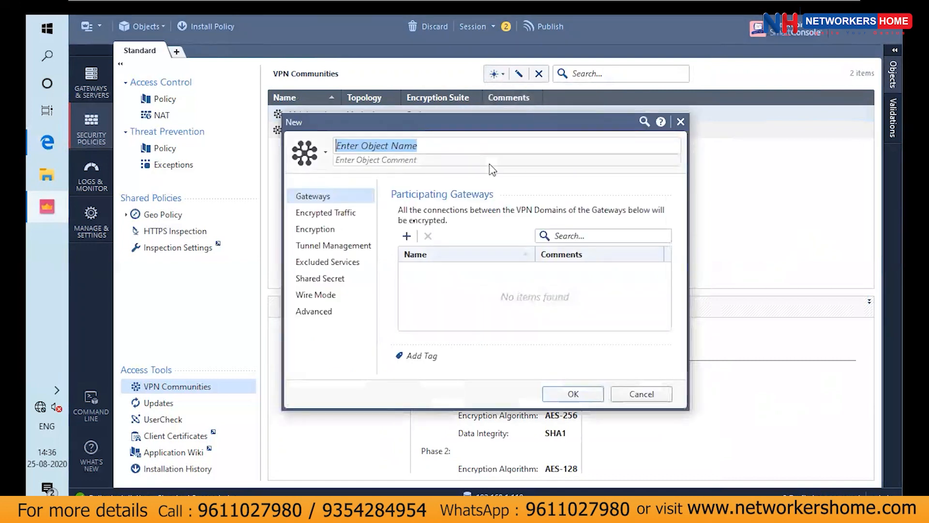
click(409, 235)
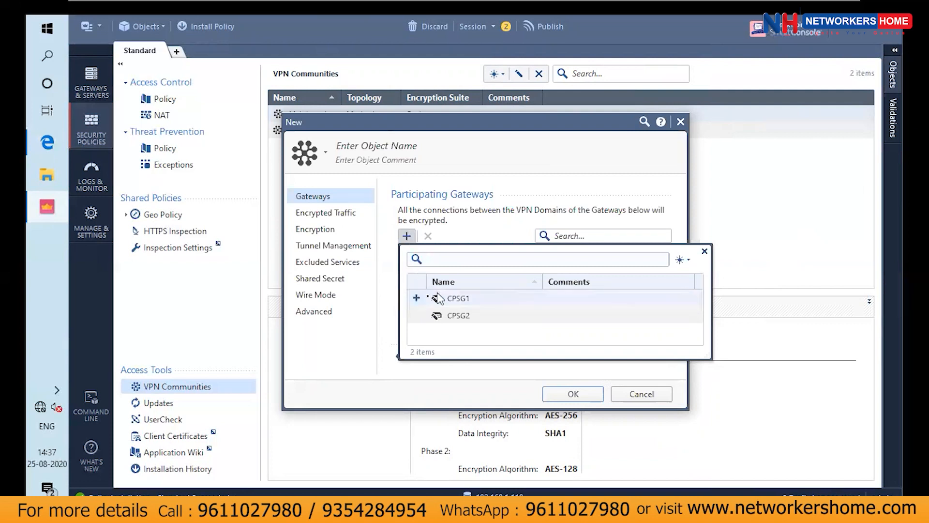
click(418, 298)
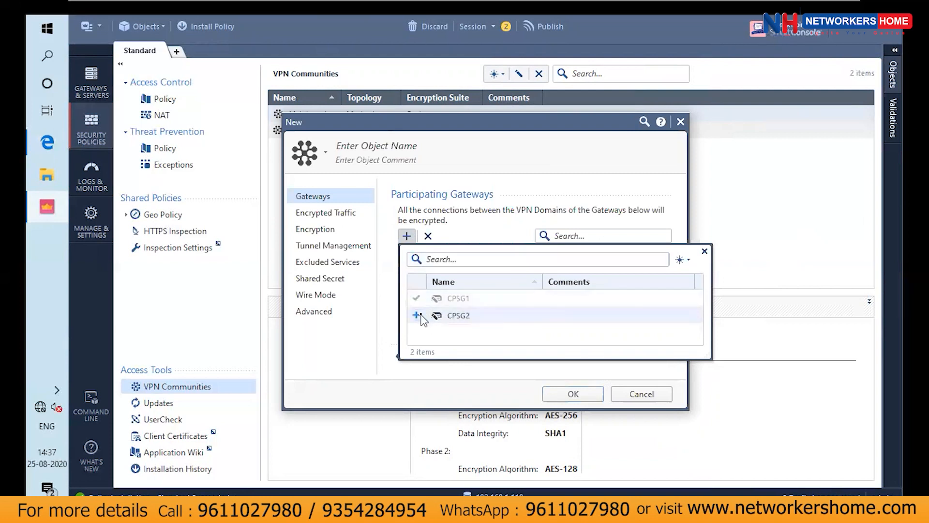
click(421, 316)
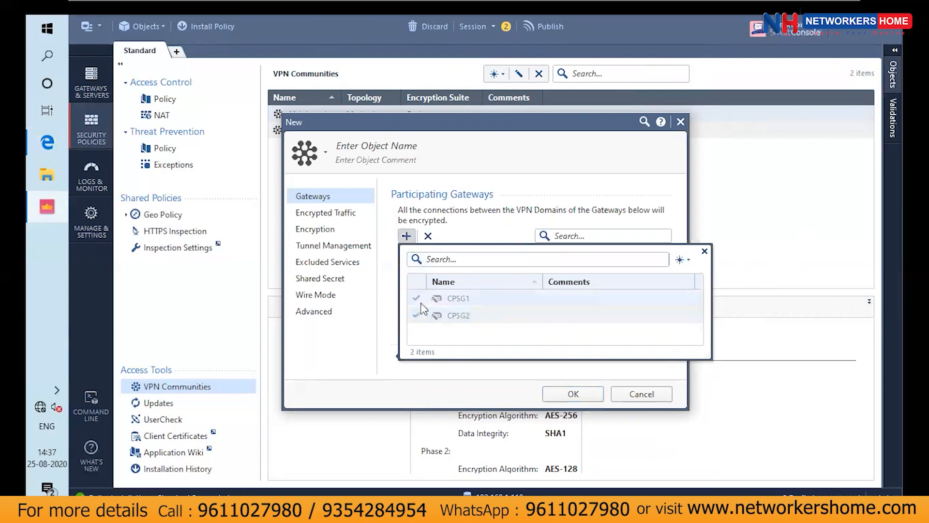
click(467, 232)
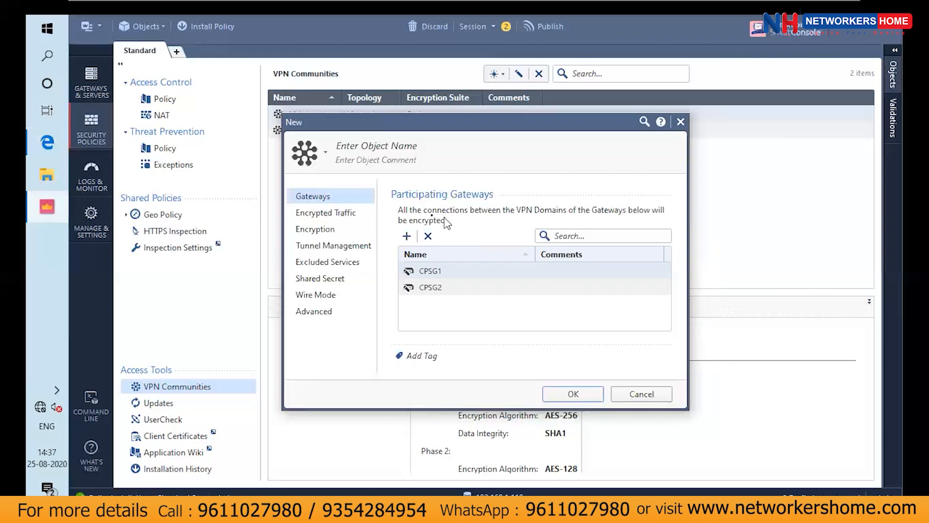
Review the meshed community's encryption settings and try to save the community without a name
click(361, 217)
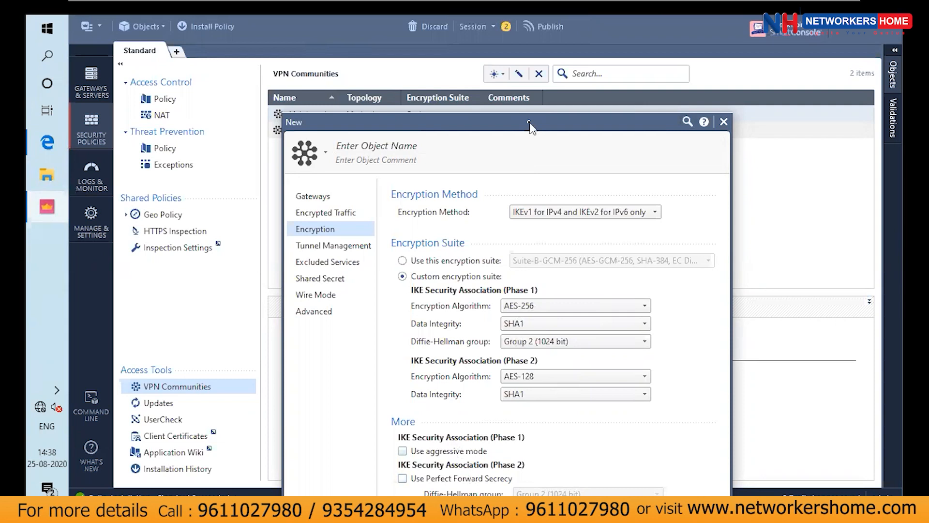
drag(530, 124, 530, 63)
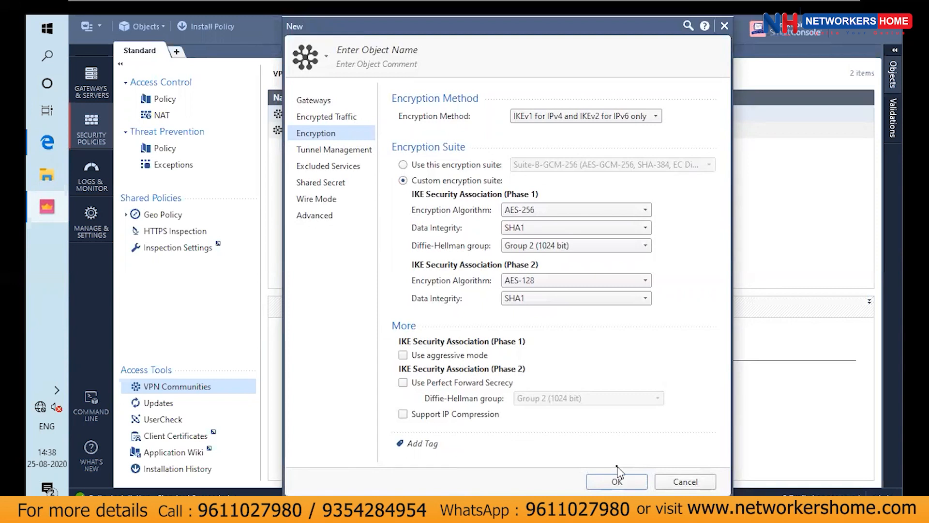
click(622, 489)
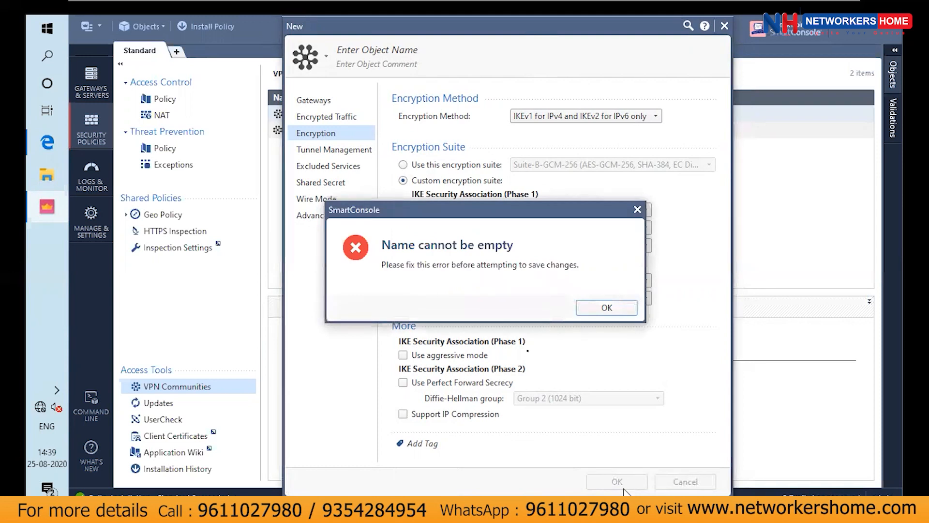
click(587, 314)
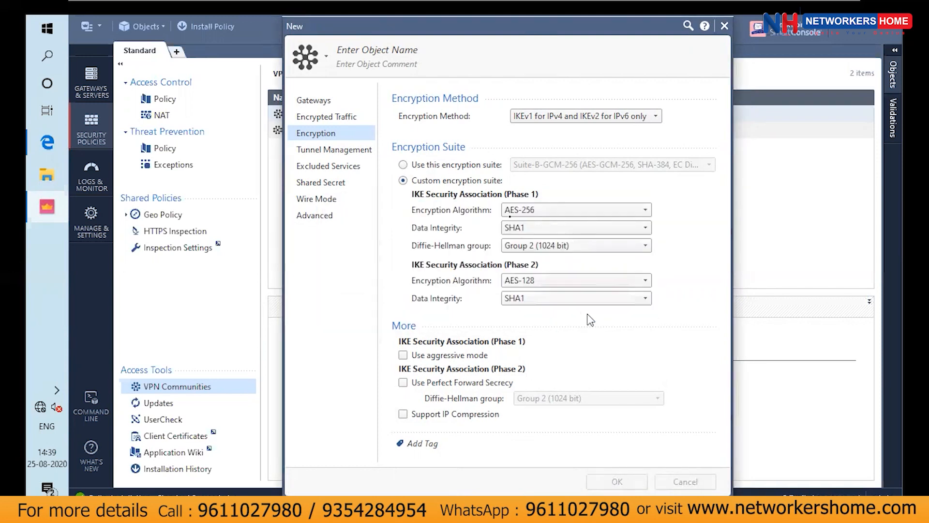
Name the meshed community VPNSITES and save it
click(452, 54)
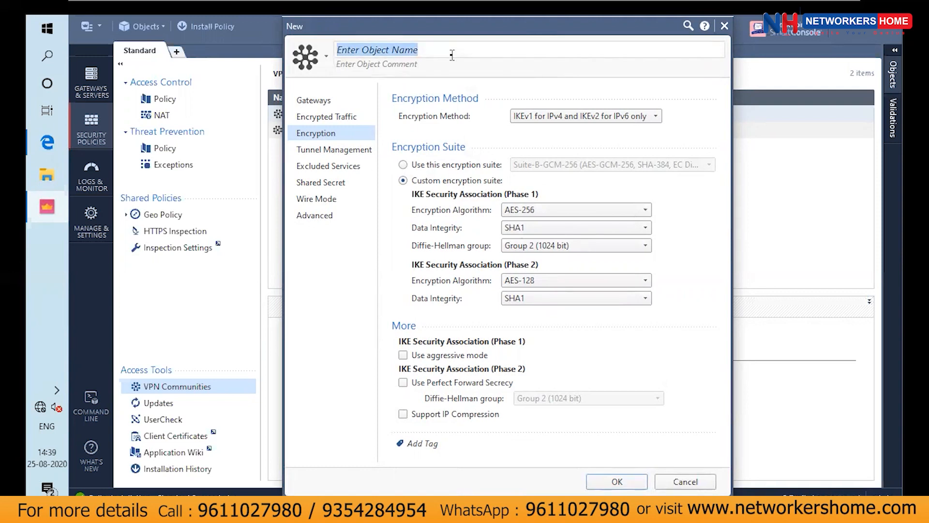
text(VPNSITES)
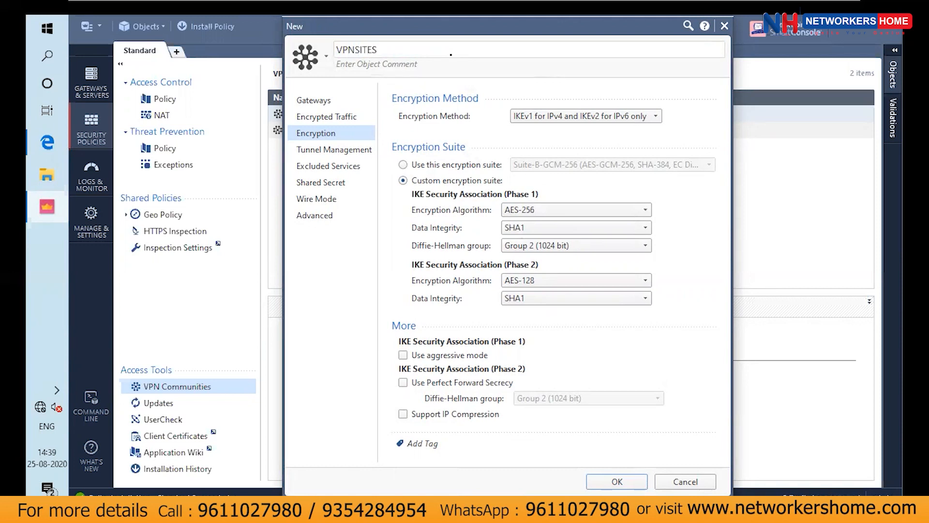
key(Return)
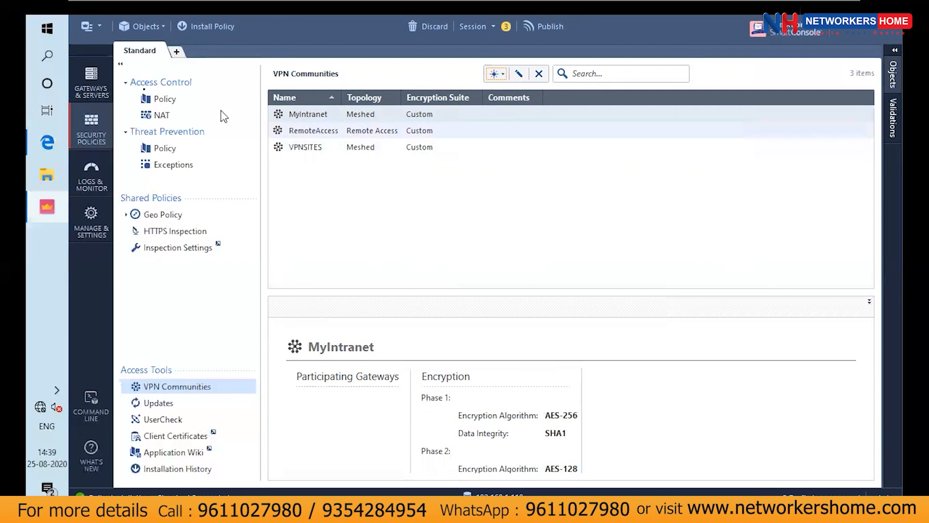
Open the properties of gateway CPSG1 and examine its interfaces under Network Management
click(125, 83)
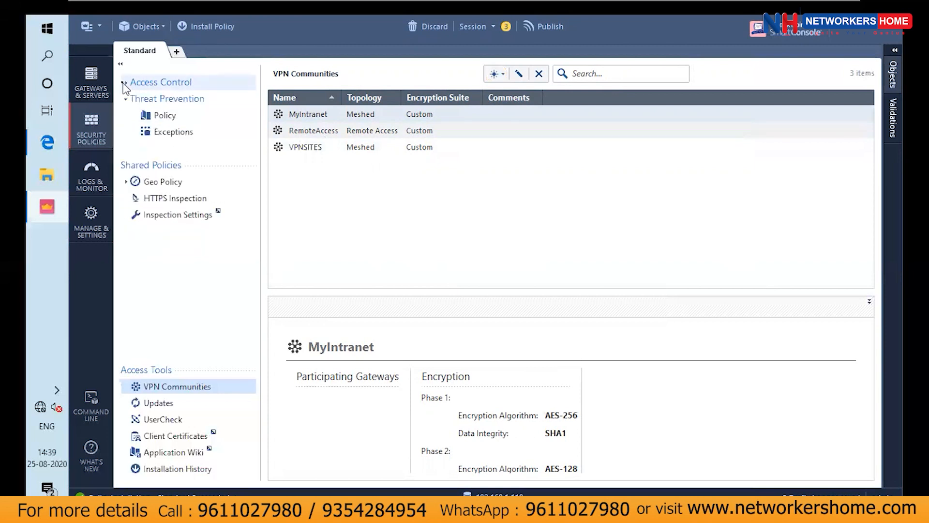
click(89, 80)
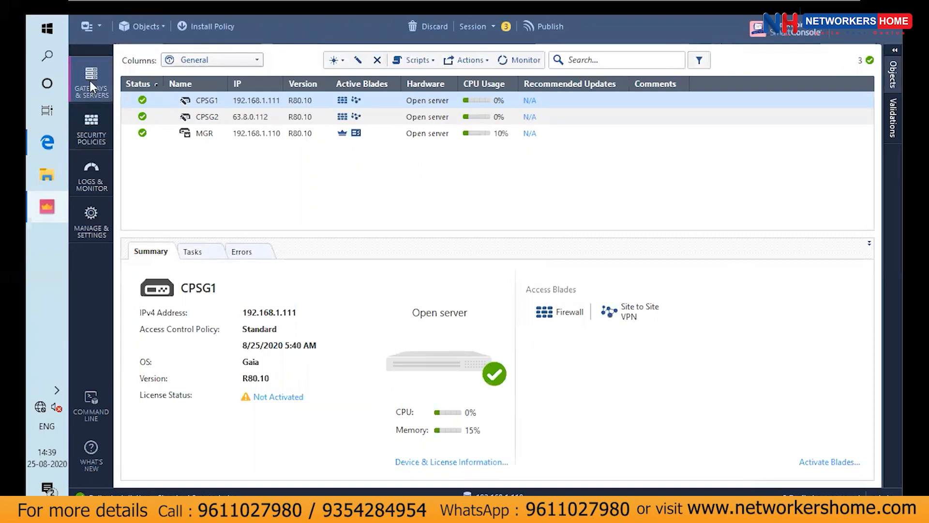
double_click(185, 99)
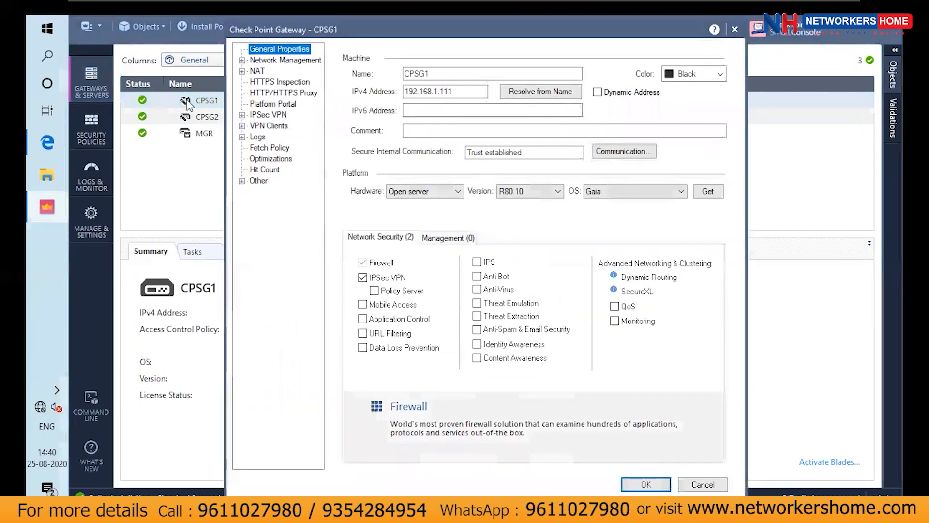
click(260, 72)
click(279, 60)
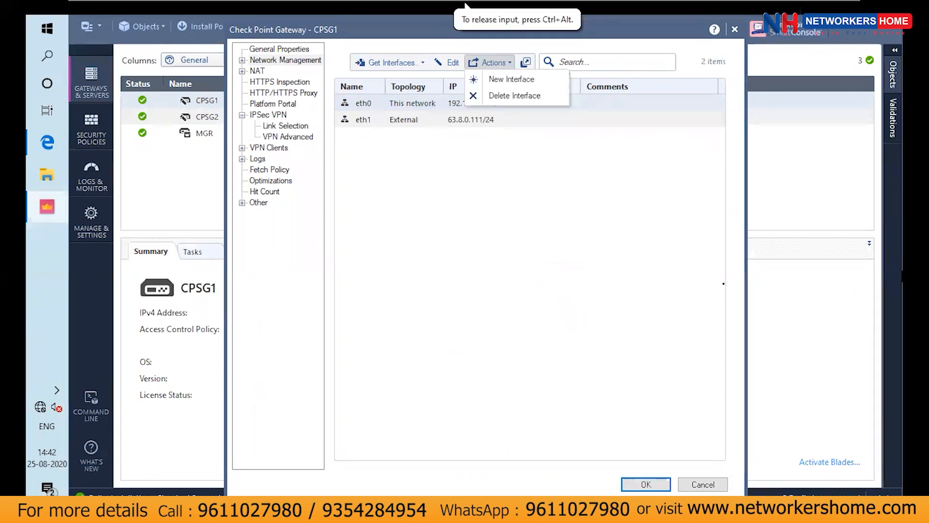
click(659, 278)
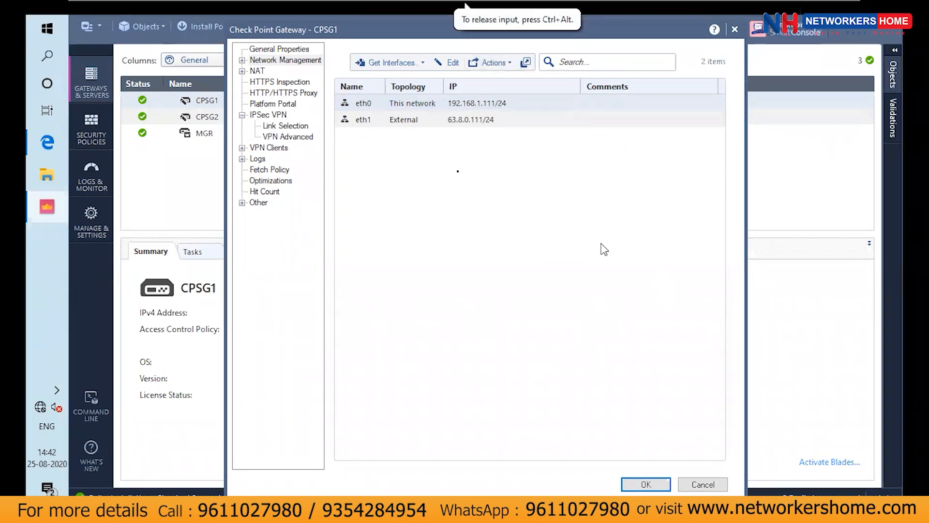
Examine CPSG1's VPN Domain options, including the objects available for a manually defined domain, and close the properties without saving
click(243, 61)
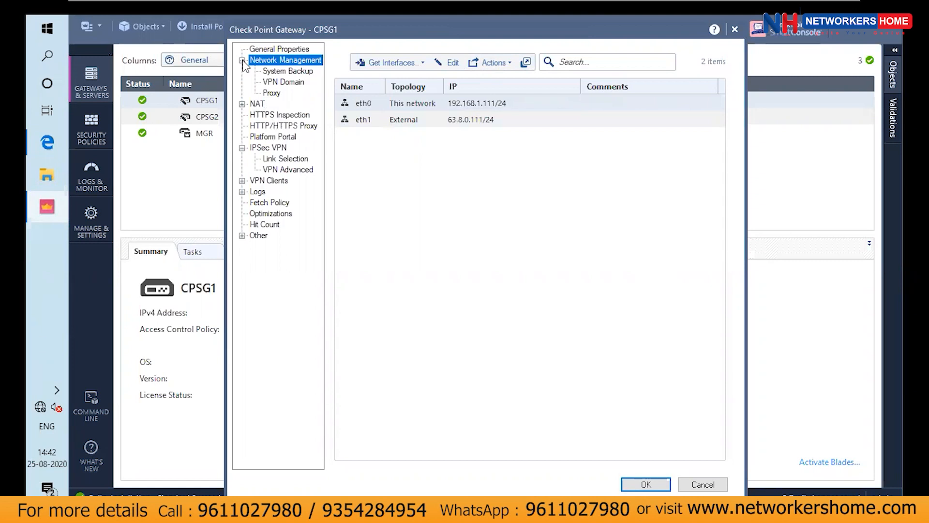
click(296, 82)
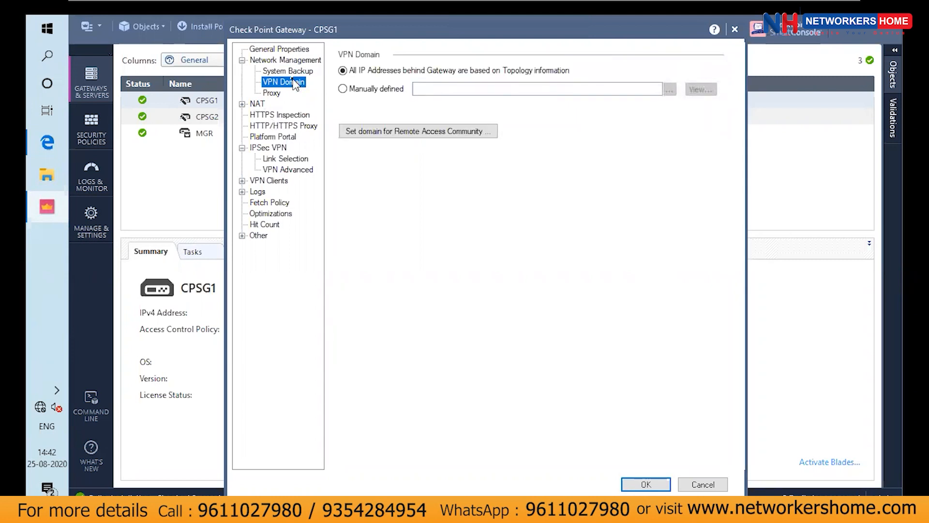
click(352, 90)
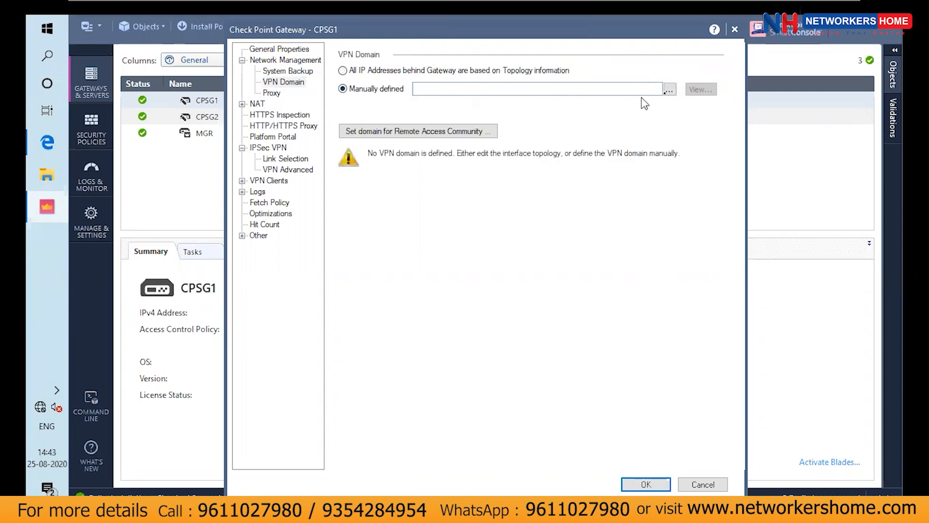
click(667, 92)
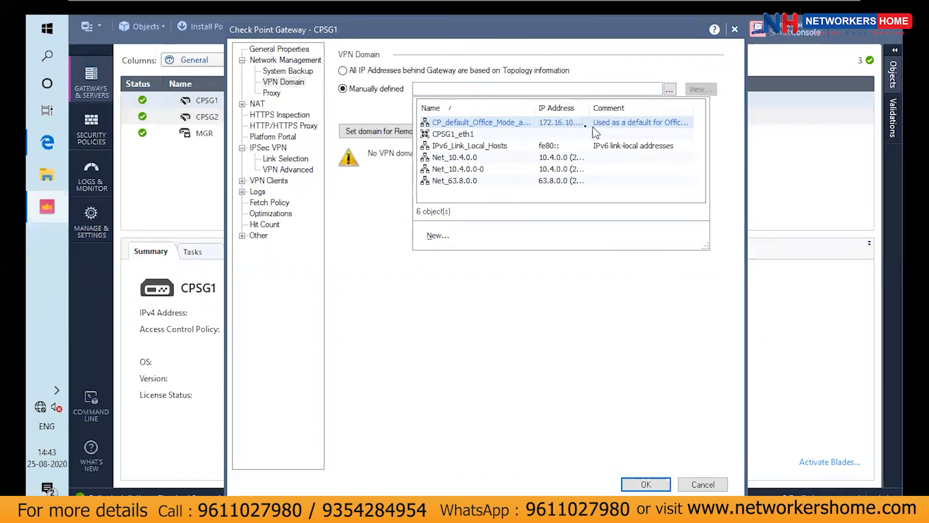
click(683, 76)
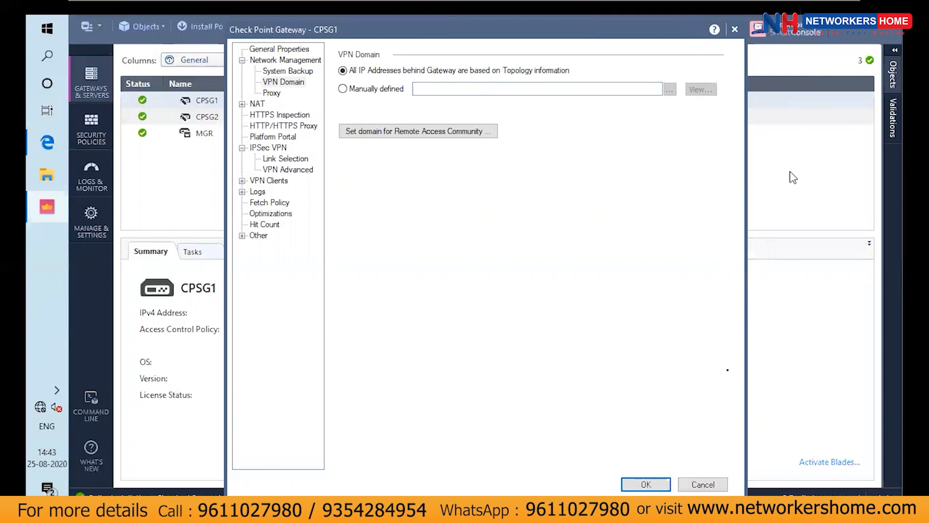
click(715, 480)
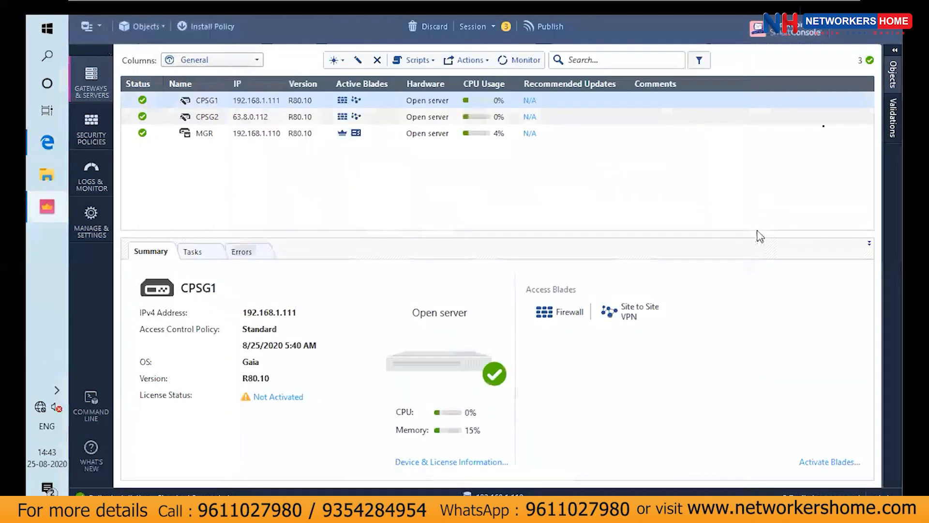
Create a network object named HQ with network address 192.168.1.0 and net mask 255.255.255.0
click(892, 77)
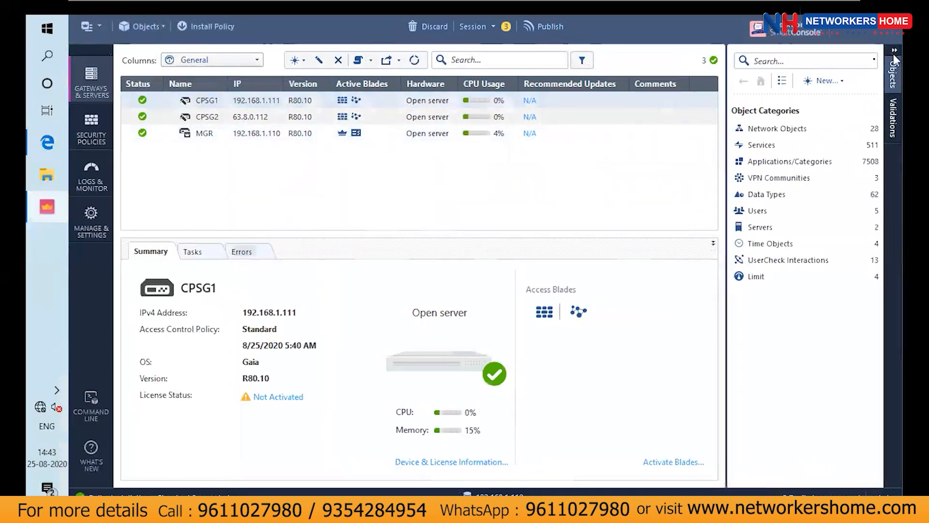
click(836, 86)
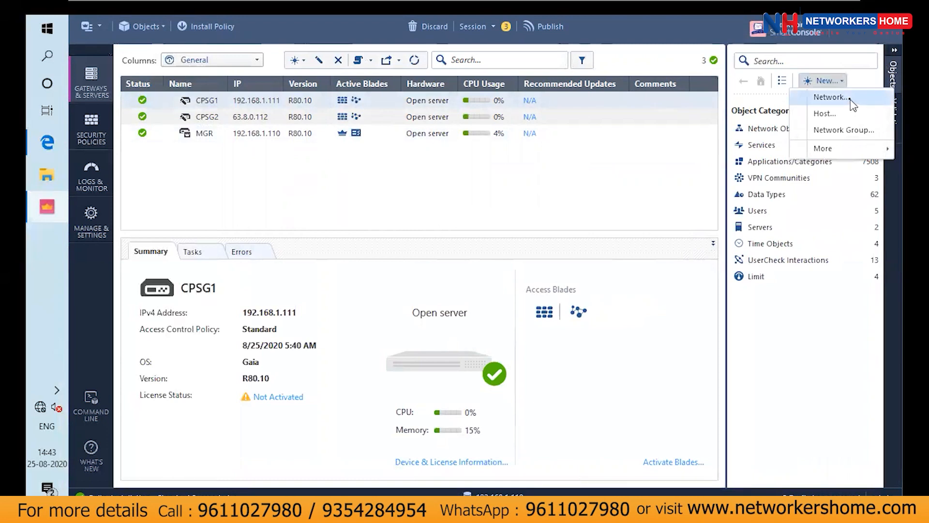
click(847, 99)
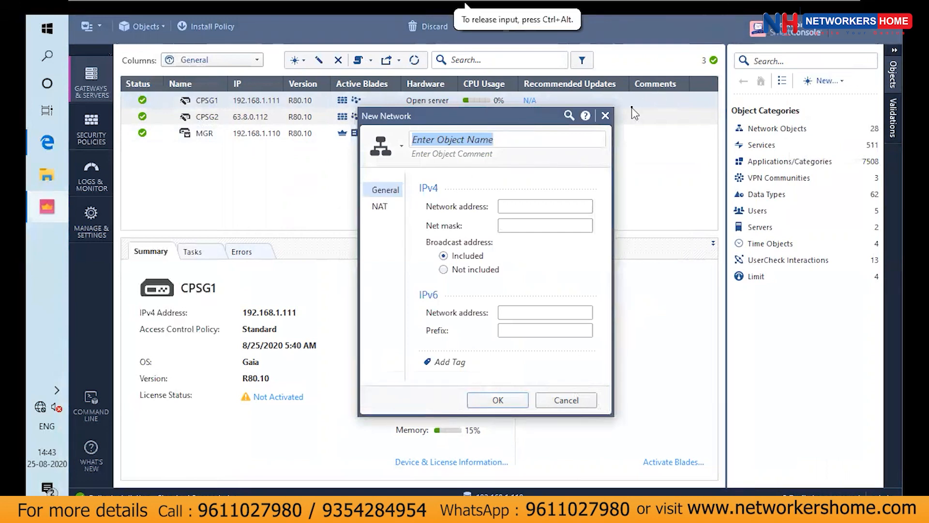
text(HQ)
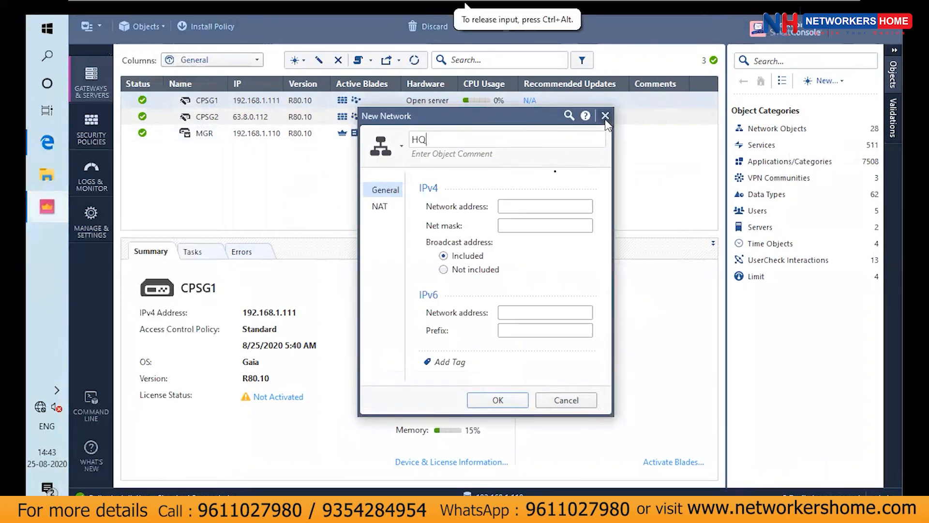
click(535, 206)
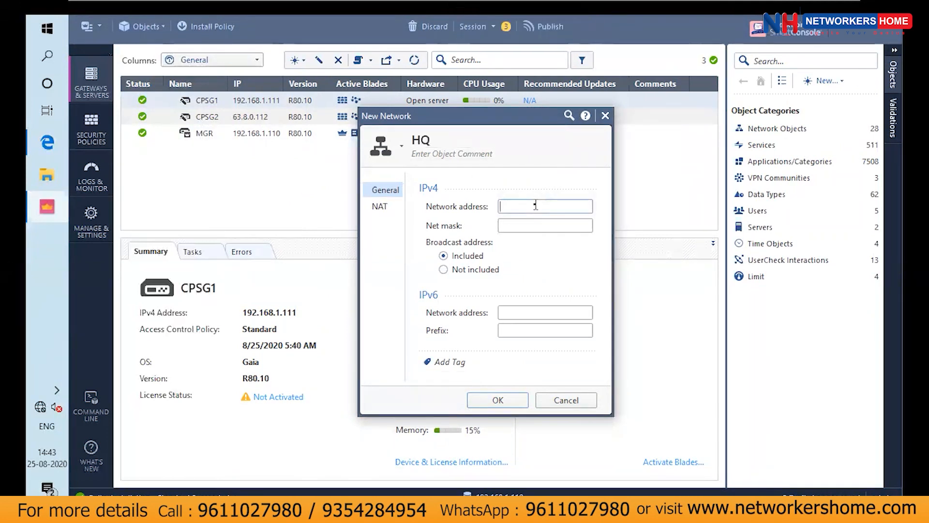
text(192.168.1.)
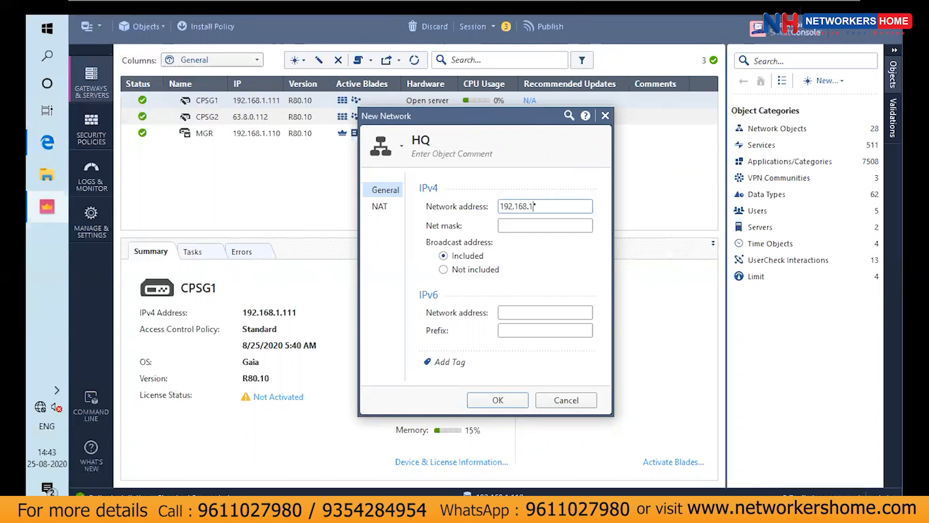
text(0)
key(Tab)
text(255.255.255.0)
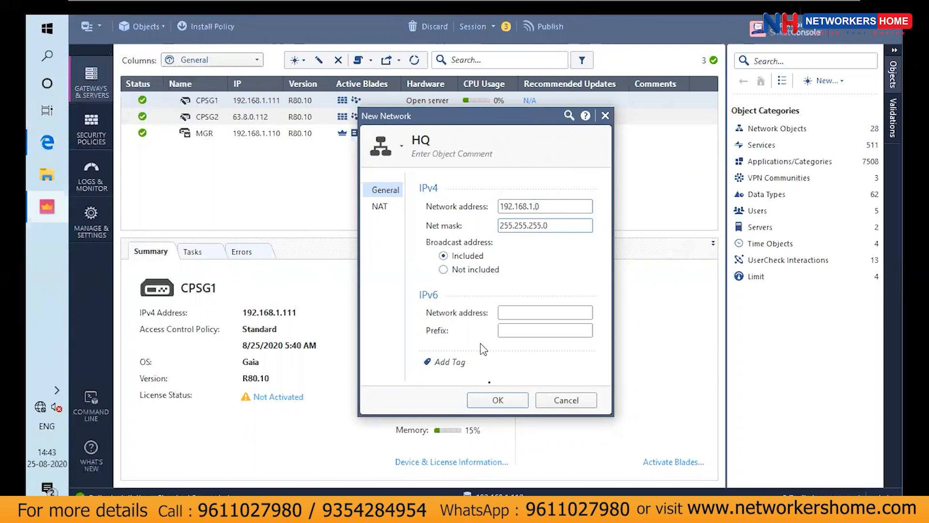
click(499, 401)
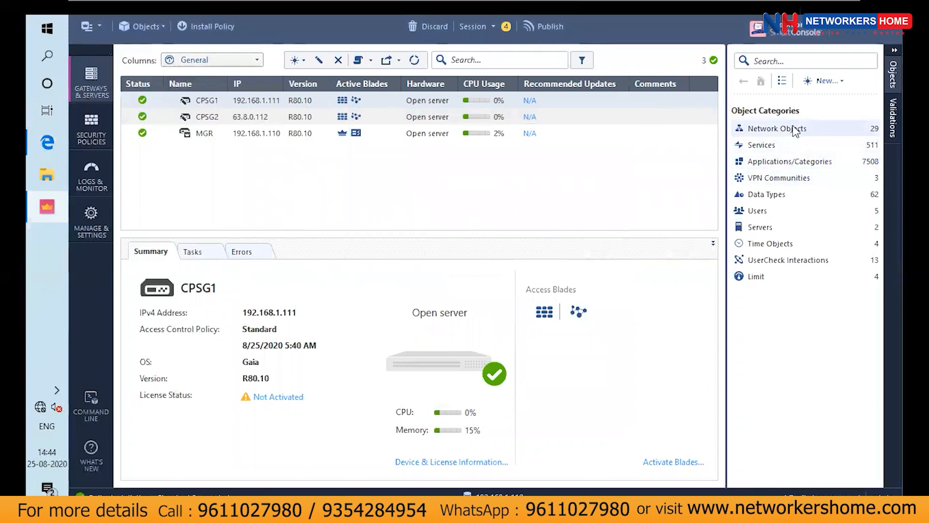
Create a network object named BRANCH with address 10.4.0.0 and net mask 255.255.255.0, saving it despite the duplicate network
click(825, 82)
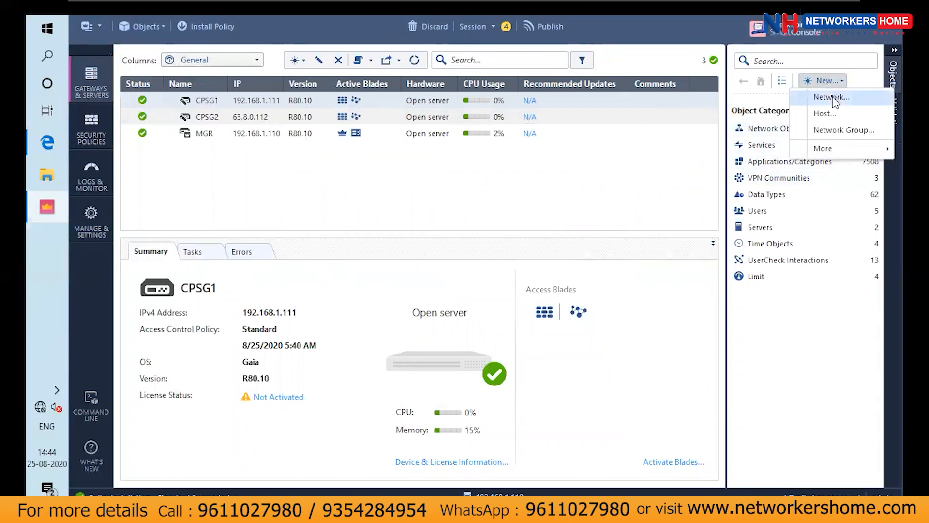
click(833, 97)
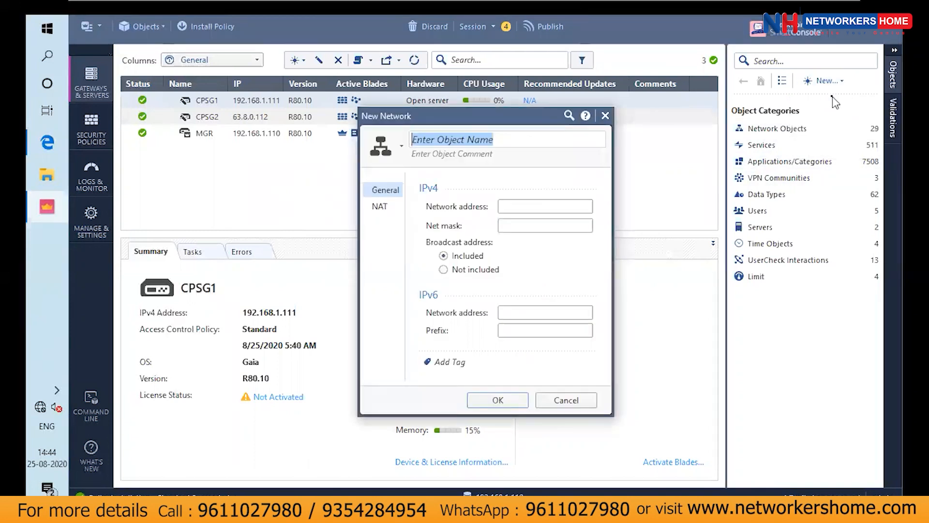
text(BRANCH)
click(551, 206)
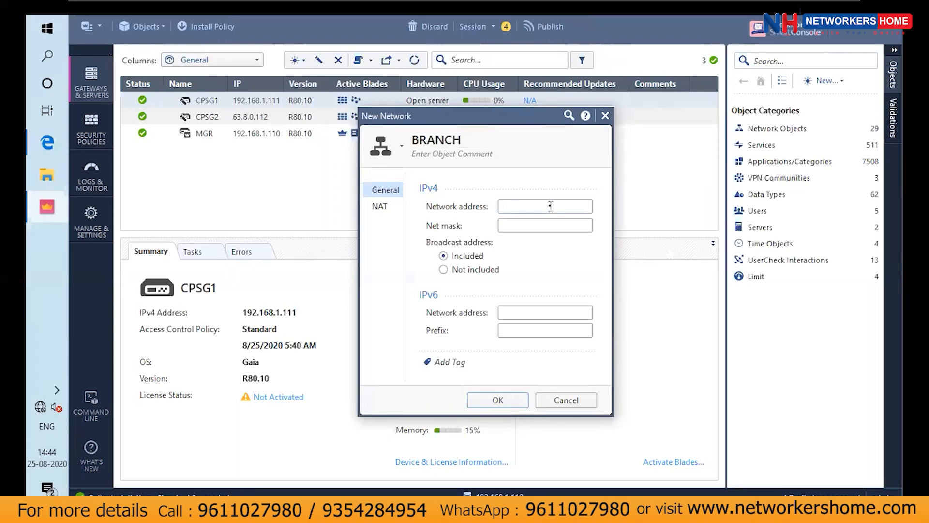
text(10.40)
key(BackSpace)
text(.0.0)
key(Tab)
text(255.255.255.0)
click(505, 401)
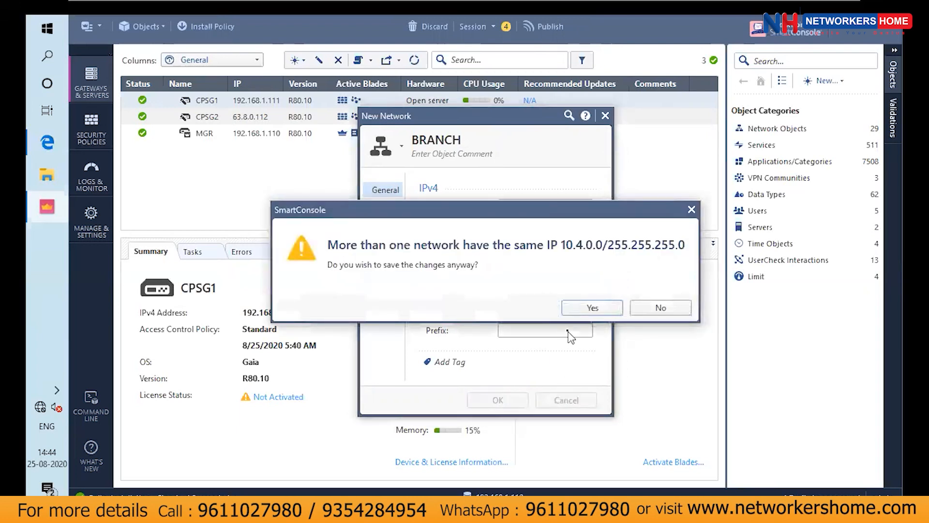
click(602, 309)
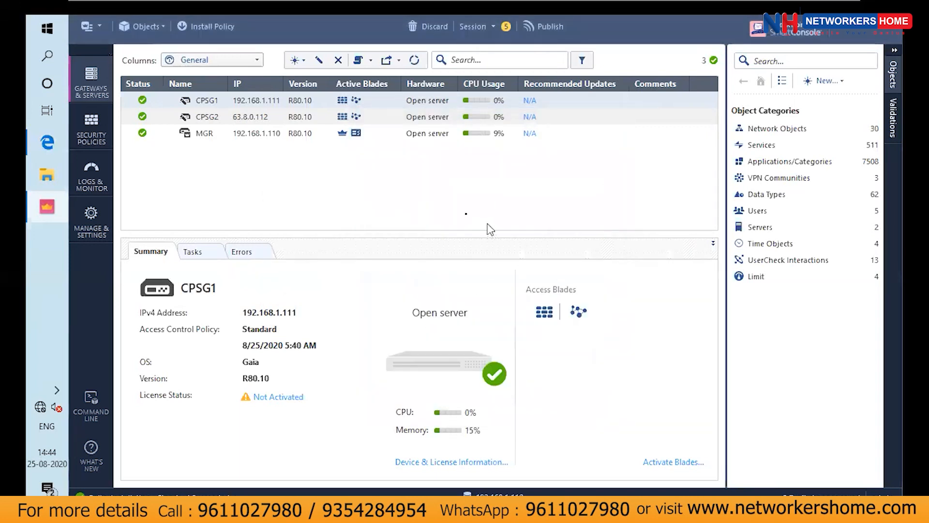
Define gateway CPSG1's VPN domain manually as the HQ network and save the gateway
double_click(304, 101)
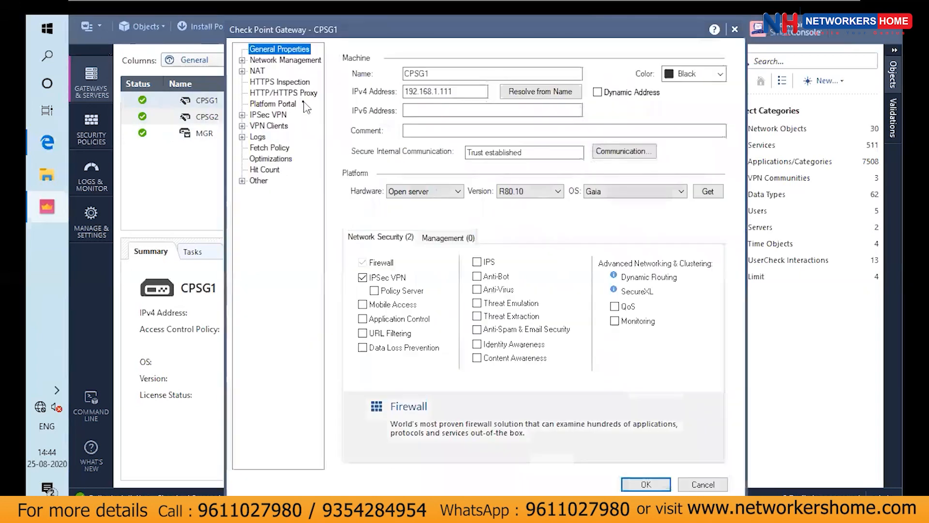
click(241, 60)
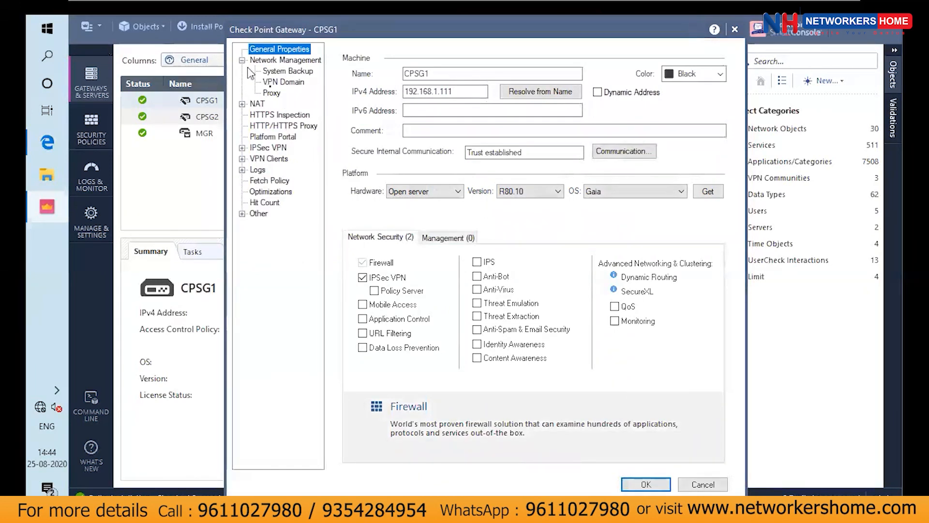
click(273, 85)
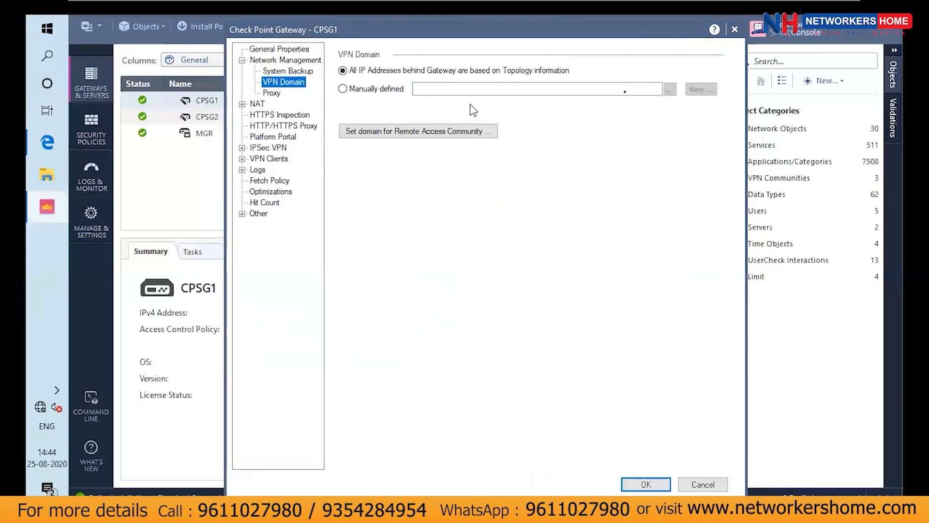
click(363, 91)
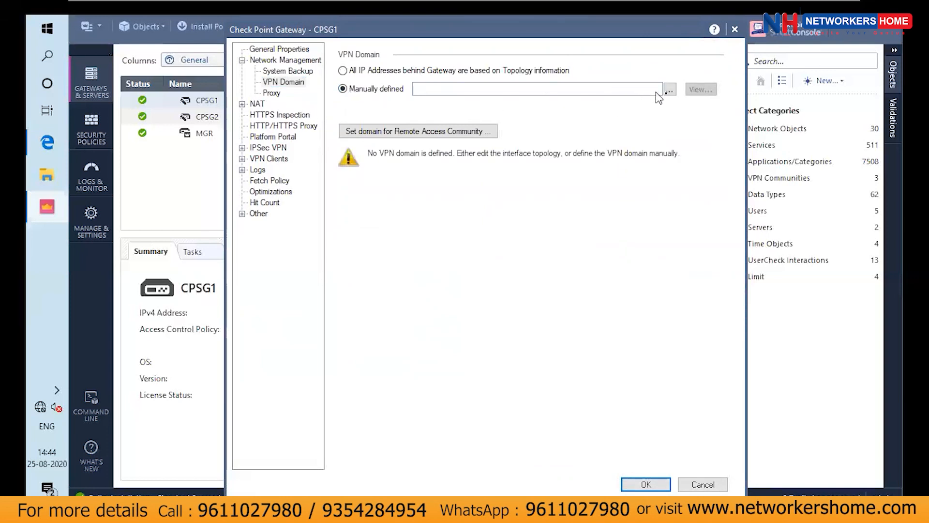
click(669, 92)
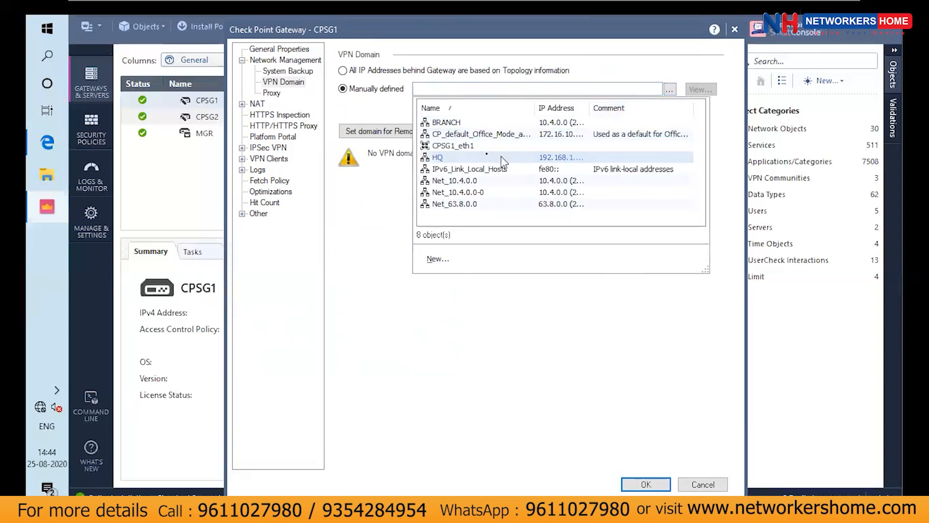
click(478, 157)
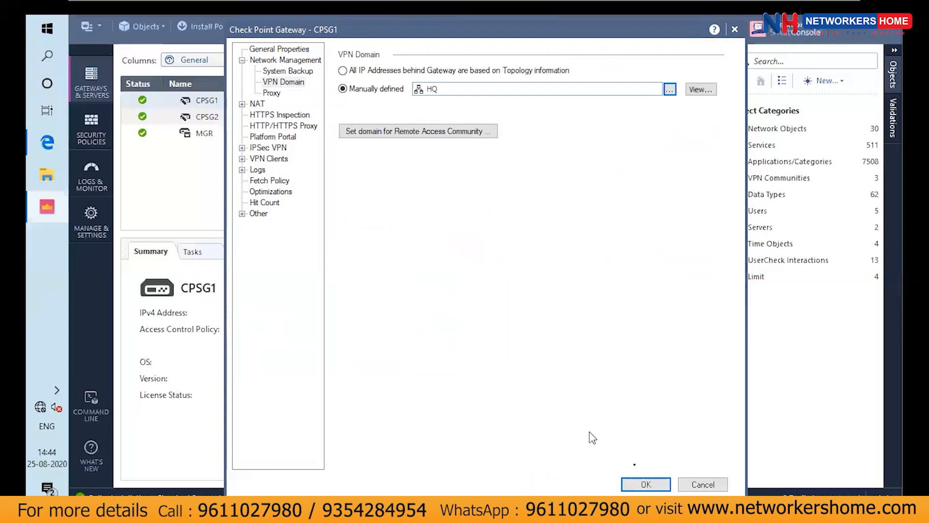
click(648, 484)
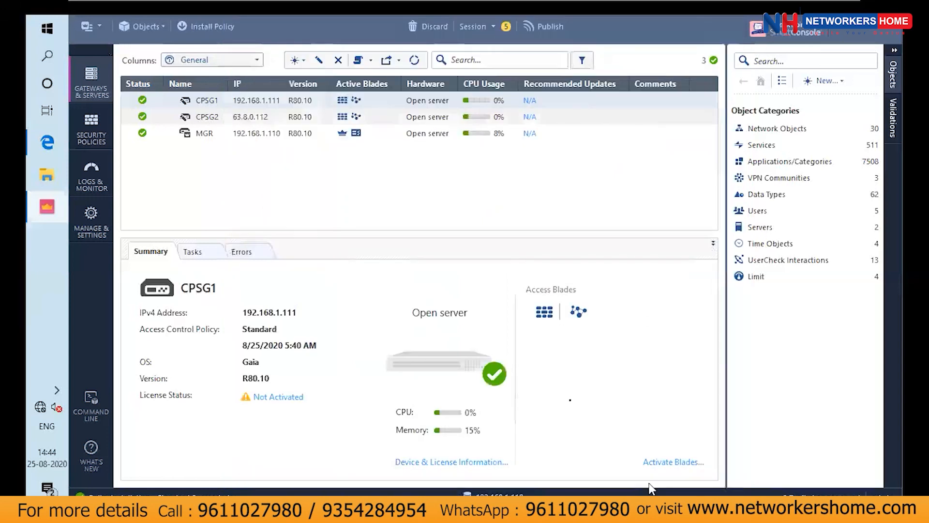
Check gateway CPSG2's interfaces, define its VPN domain manually as the BRANCH network, and save the gateway
click(261, 118)
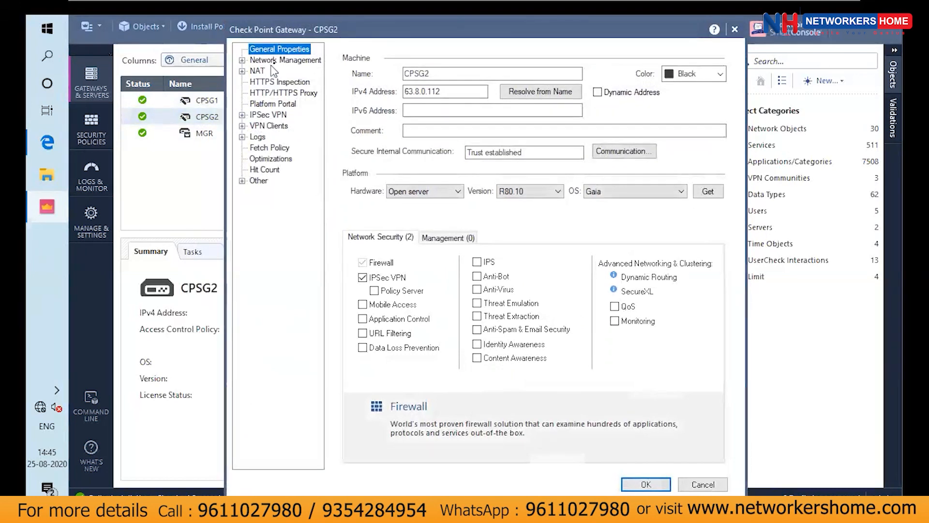
click(275, 61)
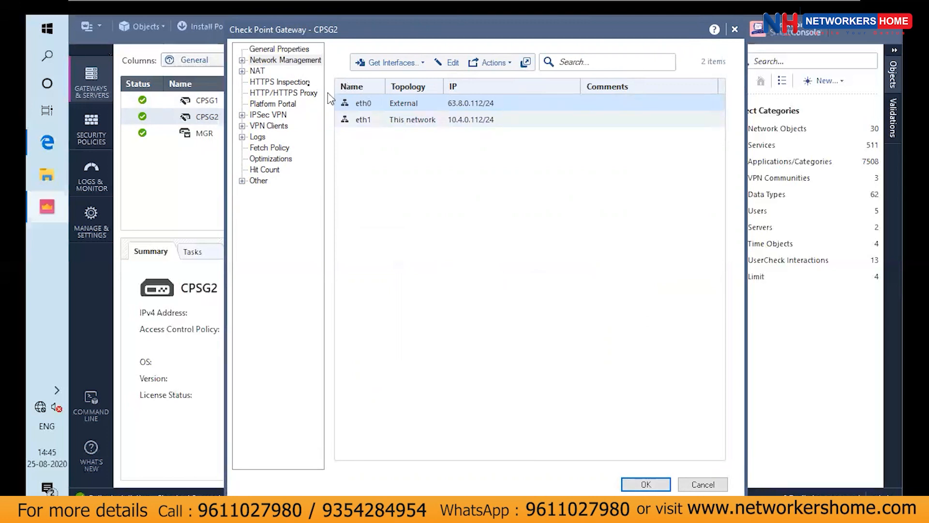
click(242, 60)
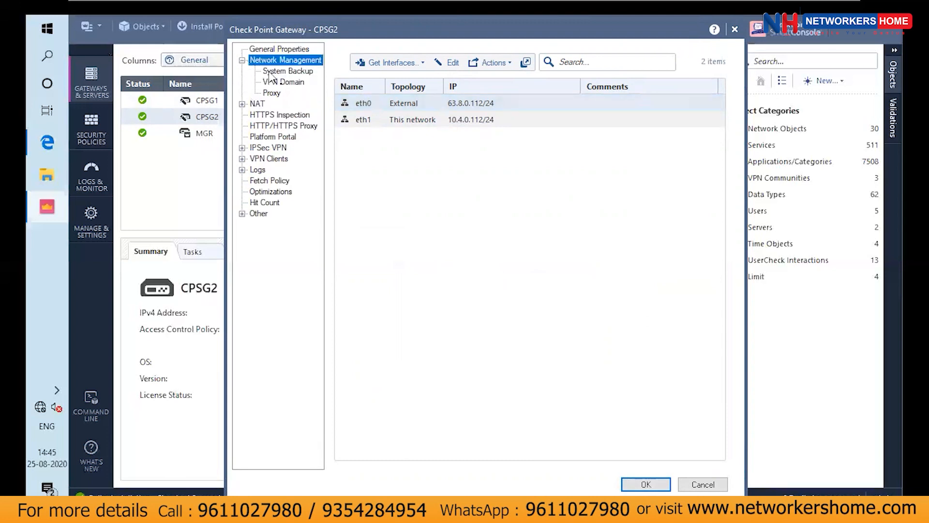
click(283, 83)
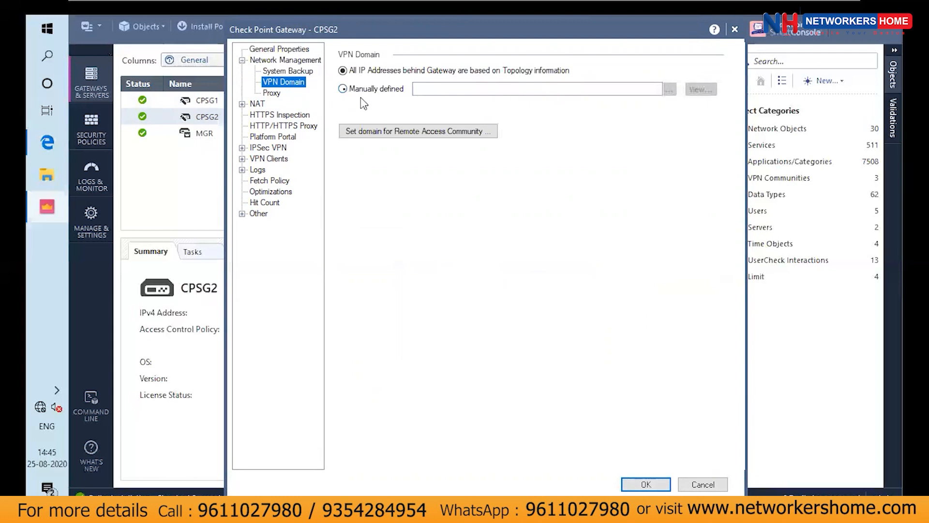
click(344, 89)
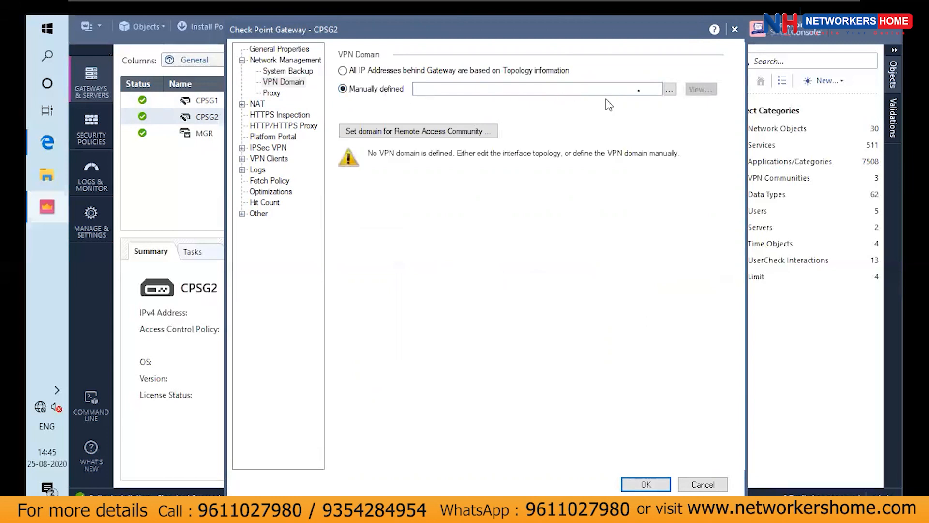
click(669, 91)
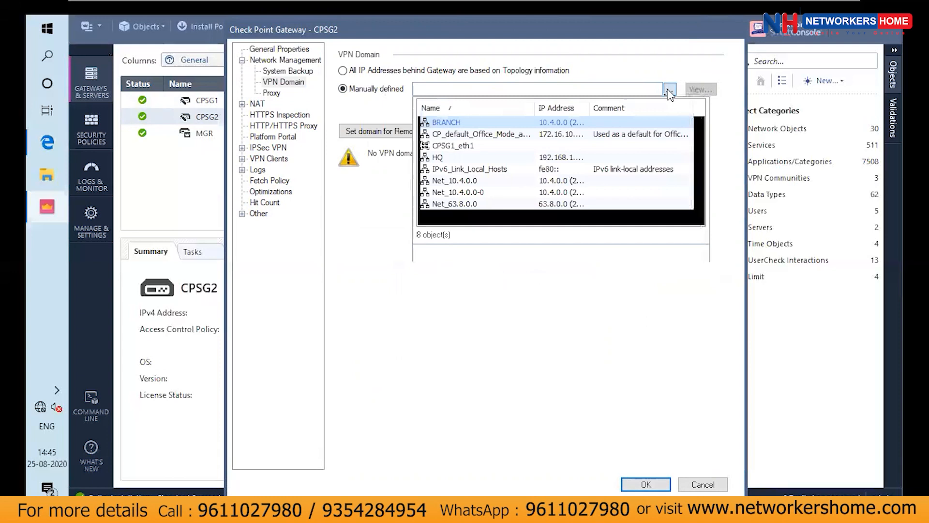
click(522, 126)
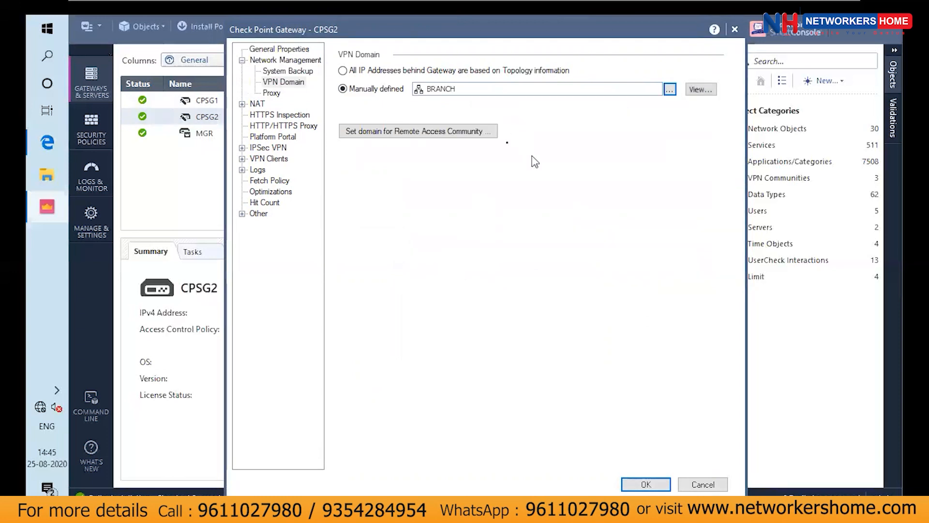
click(487, 135)
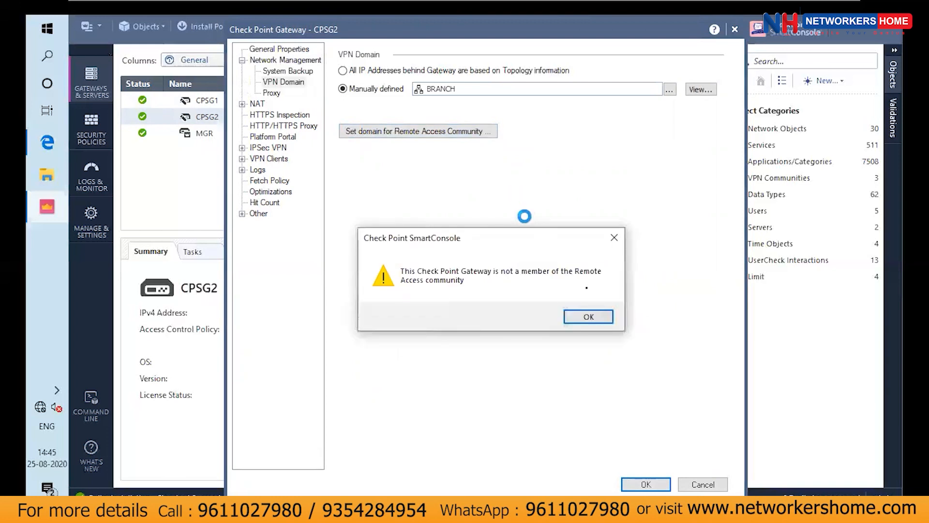
click(597, 316)
click(656, 481)
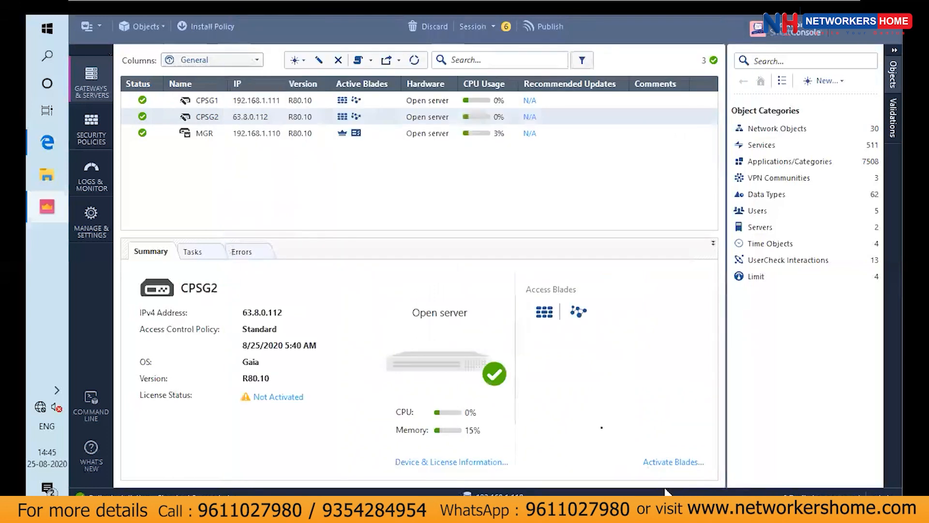
In gateway CPSG1's IPSec VPN link selection, always use the topology table address 63.8.0.111, and save the gateway
click(202, 101)
double_click(201, 103)
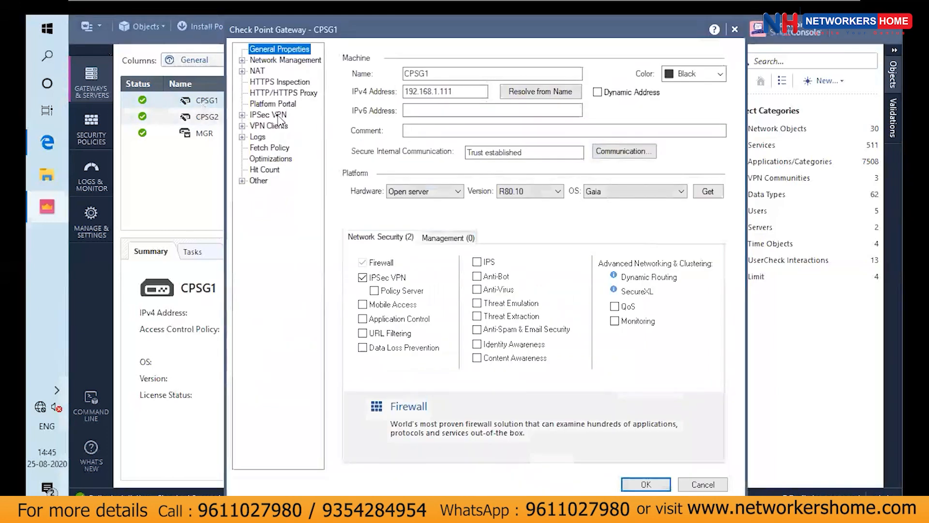
click(274, 115)
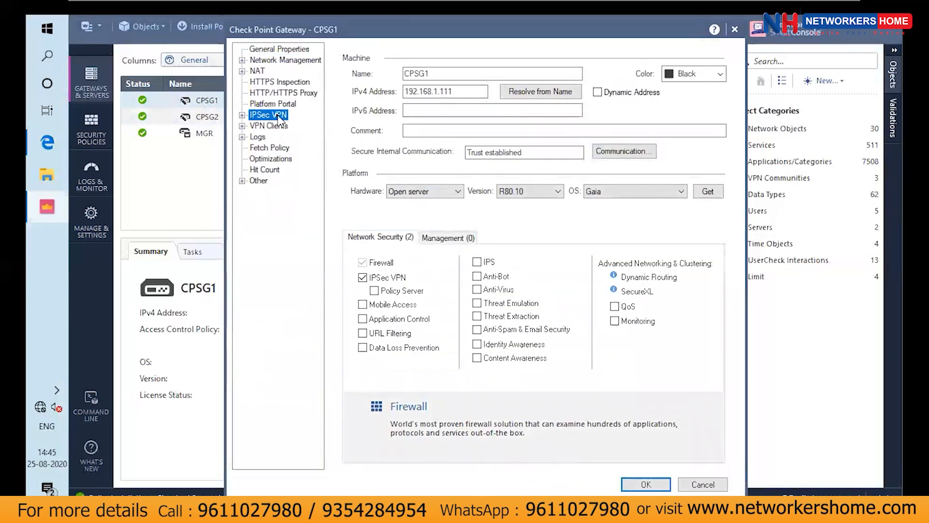
click(242, 116)
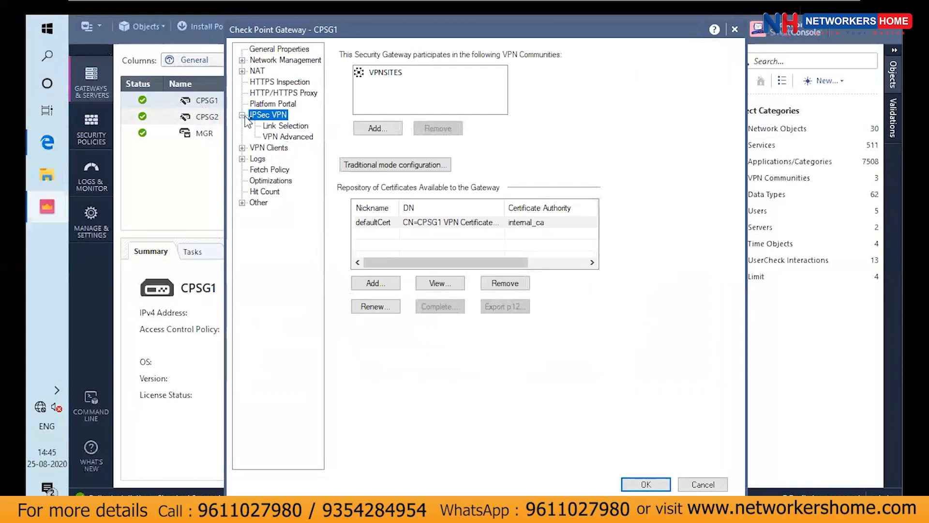
click(278, 129)
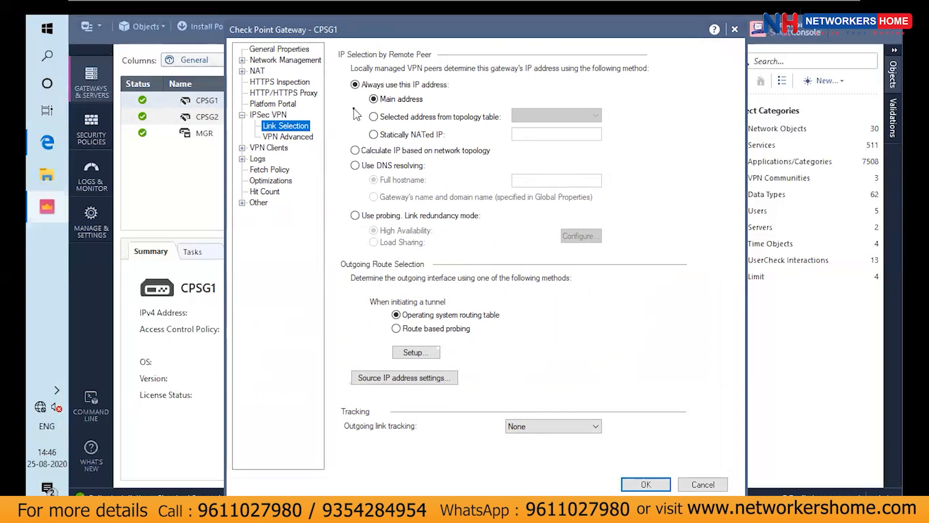
click(383, 118)
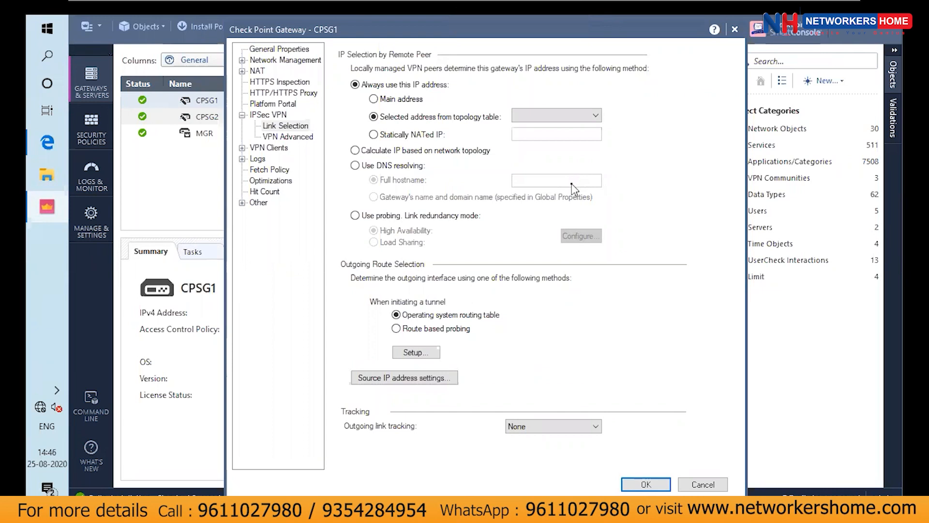
click(559, 116)
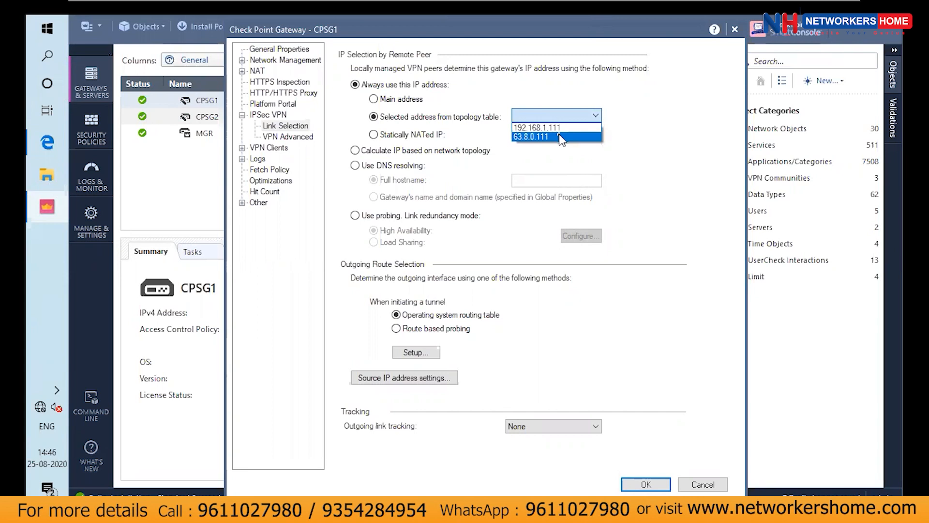
click(560, 137)
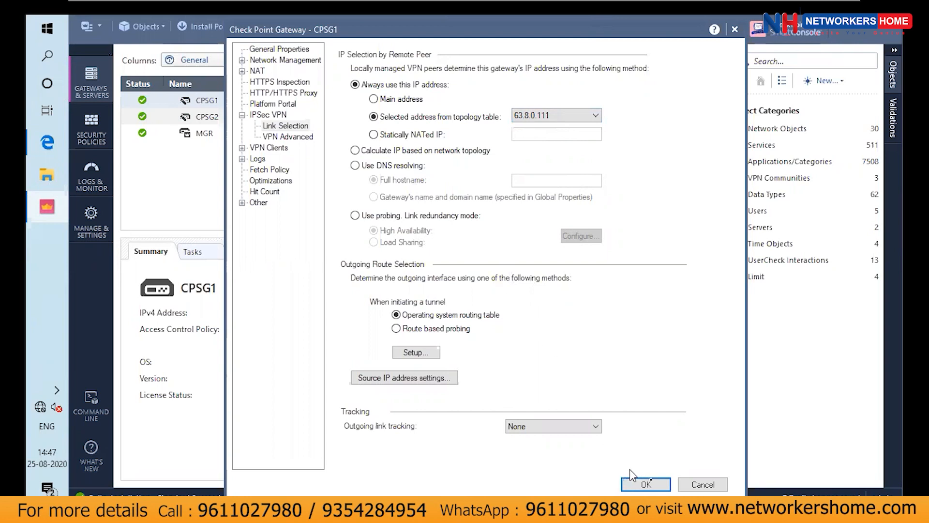
click(647, 479)
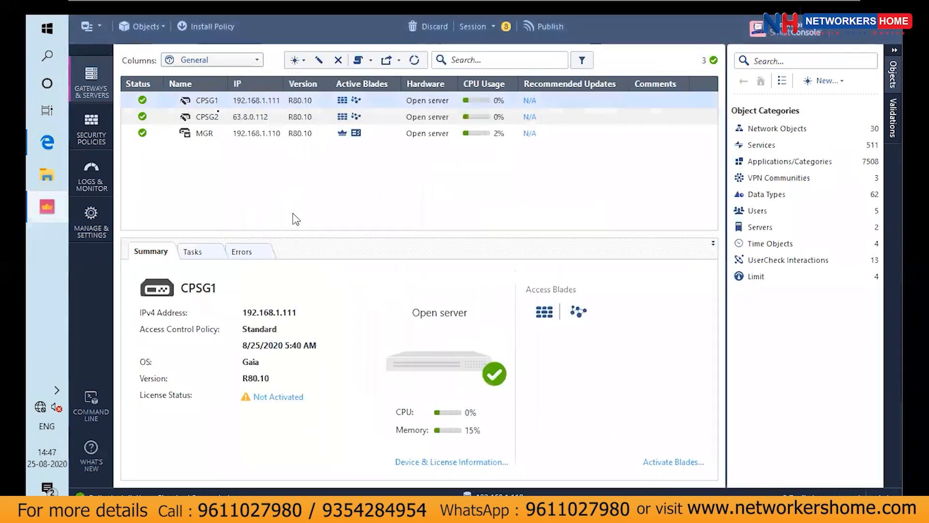
In gateway CPSG2's IPSec VPN link selection, always use the topology table address 63.8.0.112
click(221, 116)
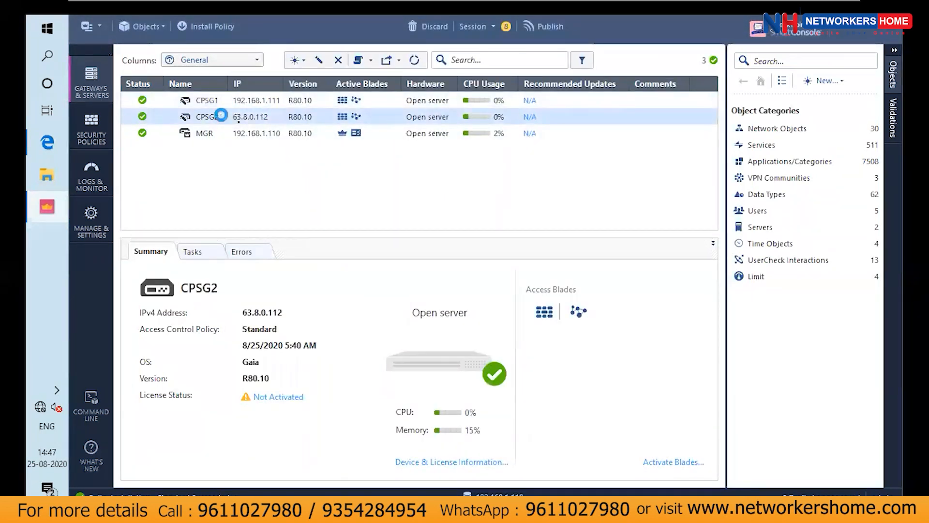
double_click(221, 116)
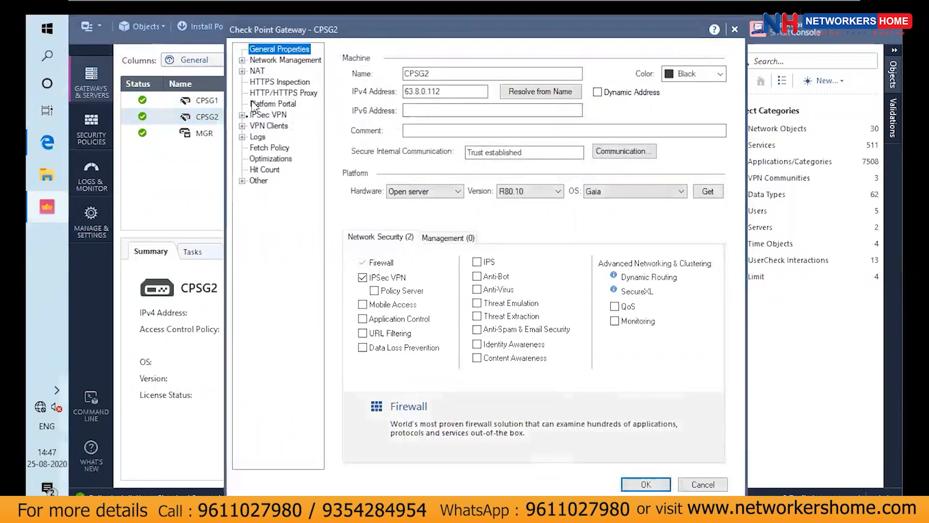
click(242, 116)
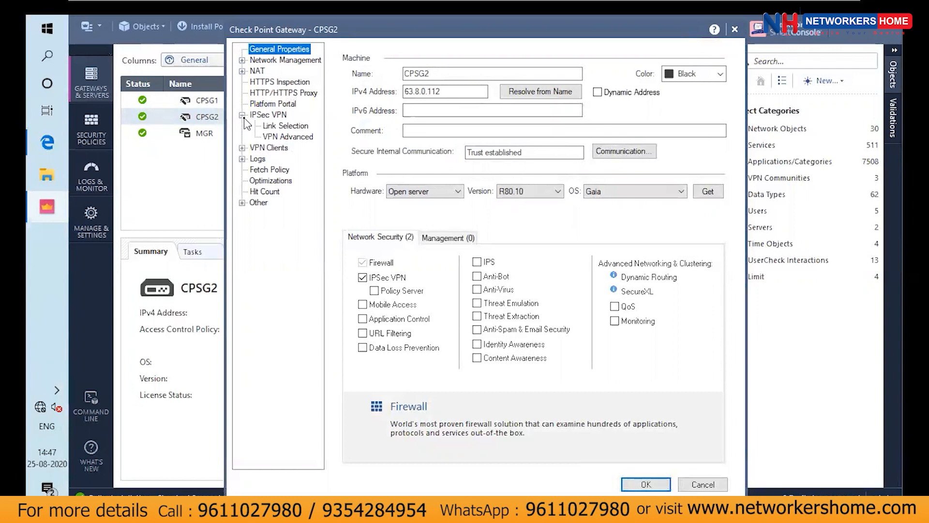
click(269, 128)
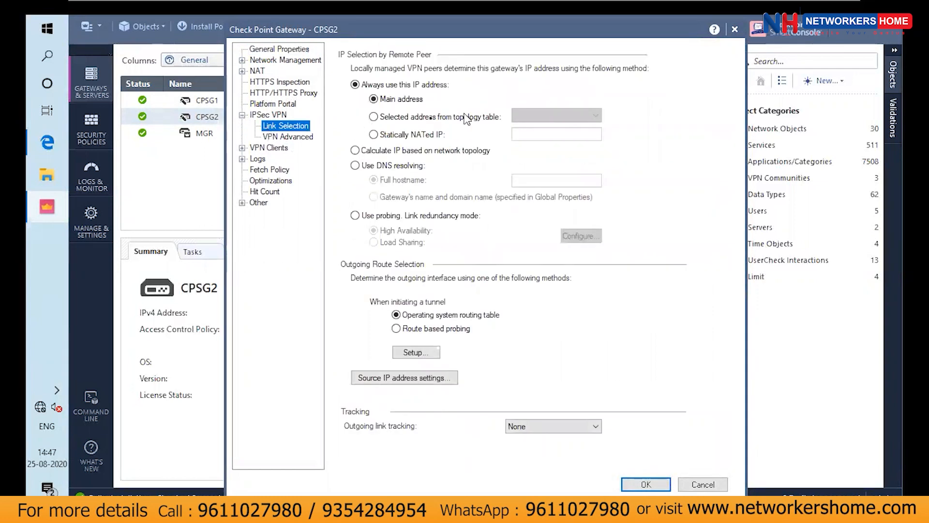
click(425, 121)
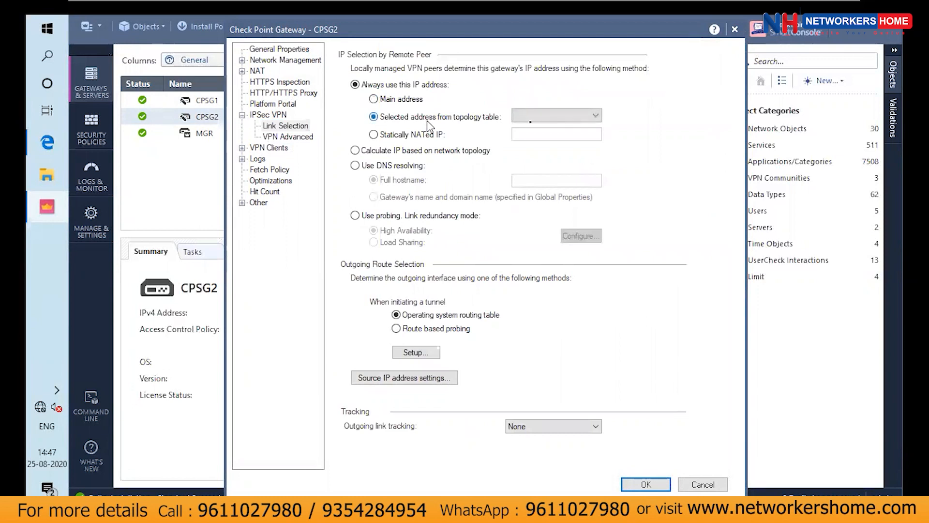
click(539, 118)
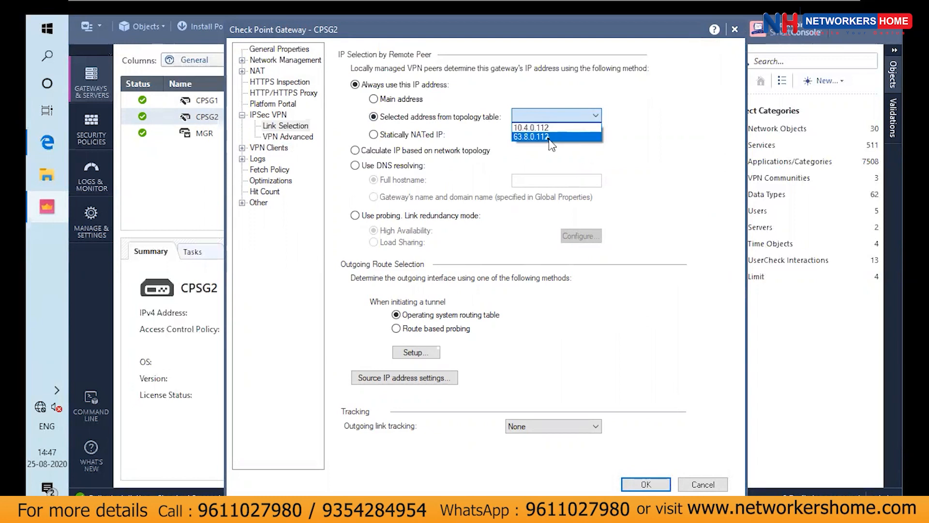
click(550, 138)
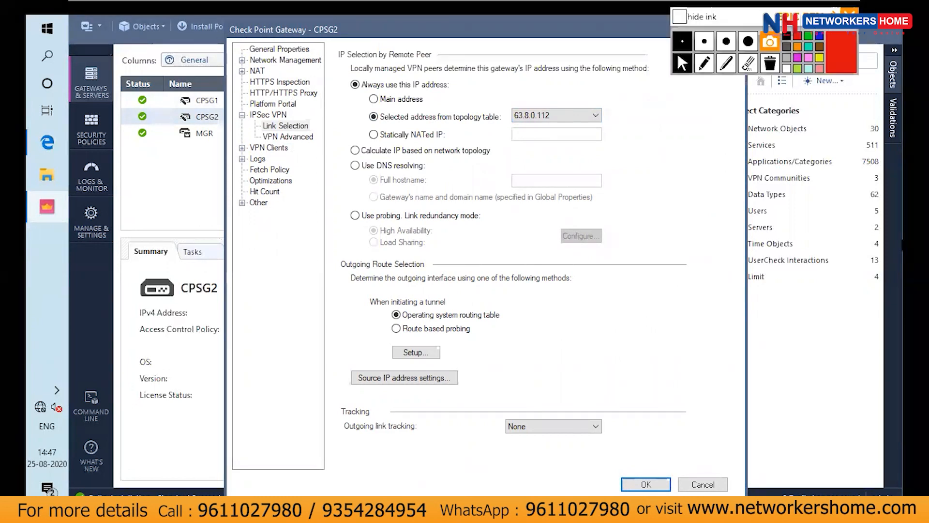
Sketch two firewalls in red screen ink, labelled with 63.8.0.111 and 63.8.0.112, and draw the tunnel between them
click(644, 140)
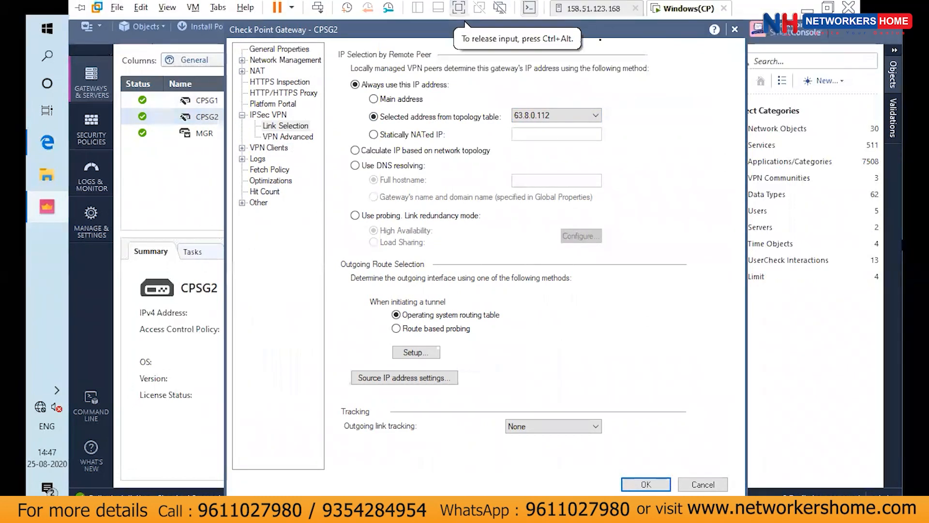
key(ctrl+alt)
click(704, 63)
drag(587, 143, 581, 154)
mouse_move(586, 118)
mouse_down()
mouse_move(583, 140)
mouse_move(614, 119)
mouse_up()
mouse_move(750, 120)
mouse_down()
mouse_move(761, 185)
mouse_move(766, 176)
mouse_up()
mouse_move(727, 85)
mouse_down()
mouse_move(731, 98)
mouse_move(785, 90)
mouse_up()
drag(612, 161, 615, 165)
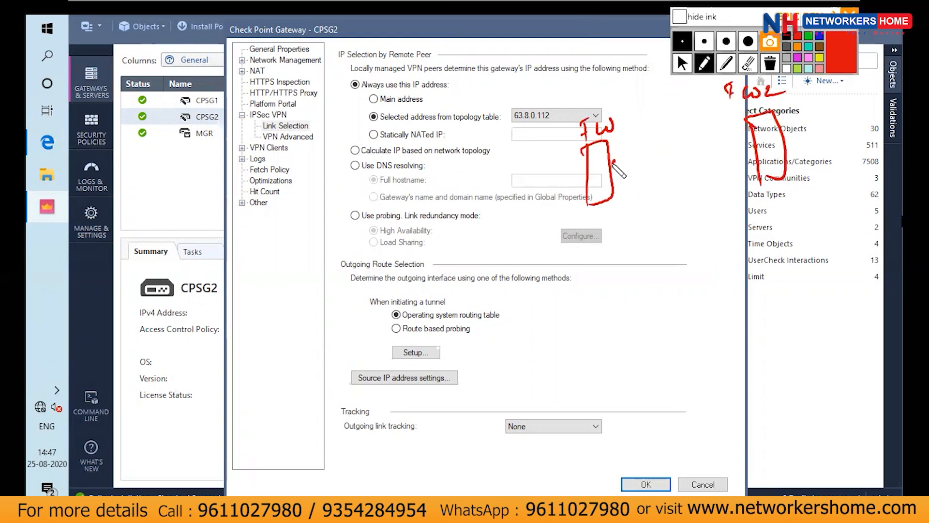
drag(622, 197, 625, 211)
mouse_move(631, 196)
mouse_down()
mouse_move(658, 208)
mouse_move(697, 201)
mouse_up()
drag(750, 147, 761, 190)
mouse_move(761, 224)
mouse_down()
mouse_move(760, 238)
mouse_move(881, 216)
mouse_up()
mouse_move(613, 166)
mouse_down()
mouse_move(770, 142)
mouse_move(622, 167)
mouse_move(614, 160)
mouse_up()
mouse_move(753, 132)
mouse_down()
mouse_move(610, 154)
mouse_move(718, 161)
mouse_up()
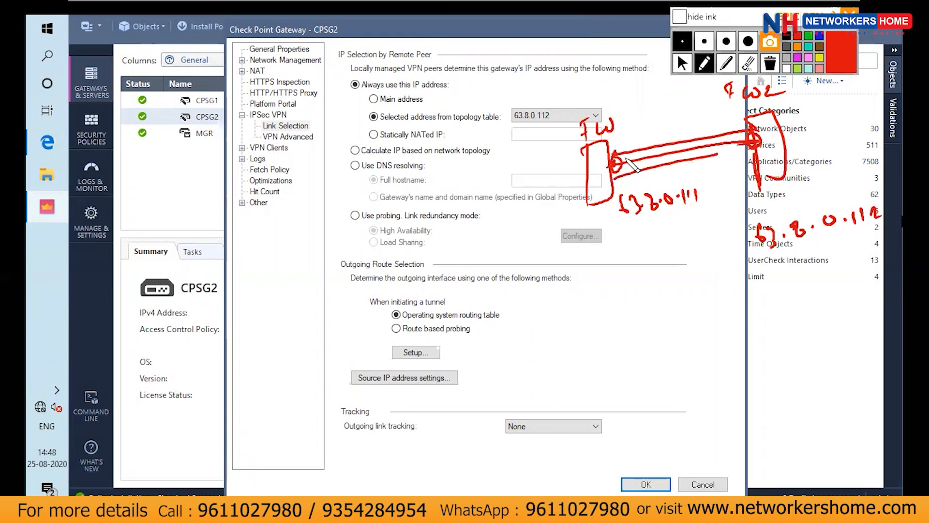
Annotate the internal networks 192.168.1.0 and 10.4.0.0 behind the sketched firewalls, and clear all the ink
drag(228, 120, 253, 126)
mouse_move(585, 167)
mouse_down()
mouse_move(362, 343)
mouse_move(561, 288)
mouse_move(591, 161)
mouse_up()
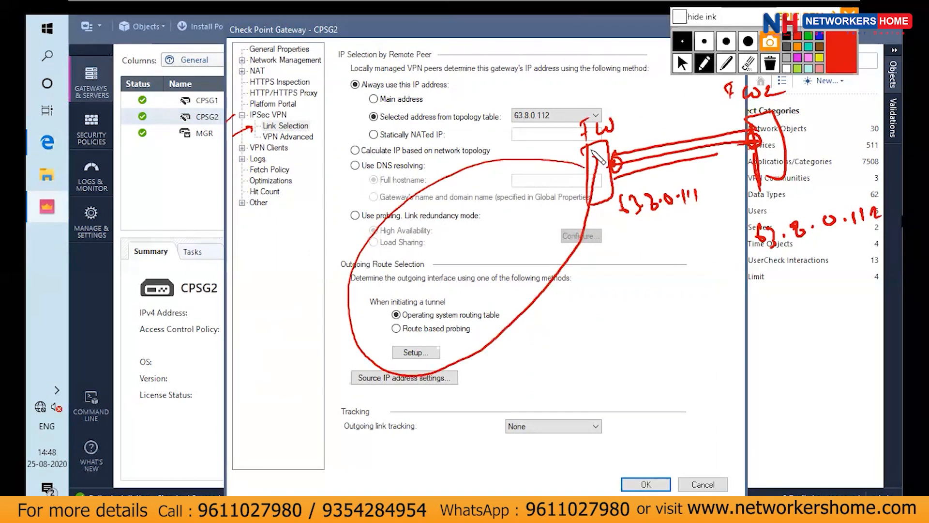
mouse_move(504, 198)
mouse_down()
mouse_move(518, 215)
mouse_move(539, 194)
mouse_up()
mouse_move(506, 290)
mouse_down()
mouse_move(562, 261)
mouse_move(576, 233)
mouse_up()
mouse_move(788, 128)
mouse_down()
mouse_move(818, 109)
mouse_move(900, 97)
mouse_move(900, 164)
mouse_move(801, 138)
mouse_up()
drag(819, 138, 822, 148)
click(829, 145)
click(856, 150)
mouse_move(843, 139)
mouse_down()
mouse_move(852, 153)
mouse_move(870, 147)
mouse_up()
drag(877, 145, 878, 145)
click(889, 145)
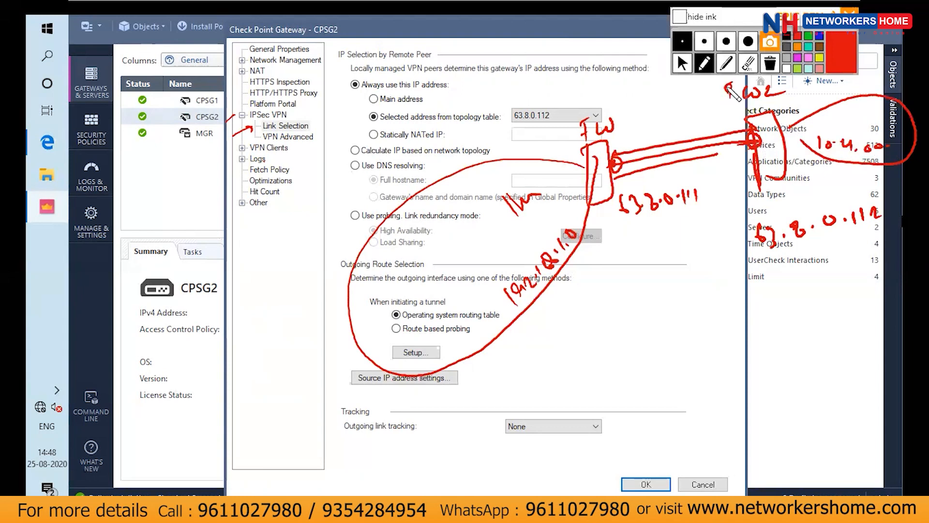
click(770, 63)
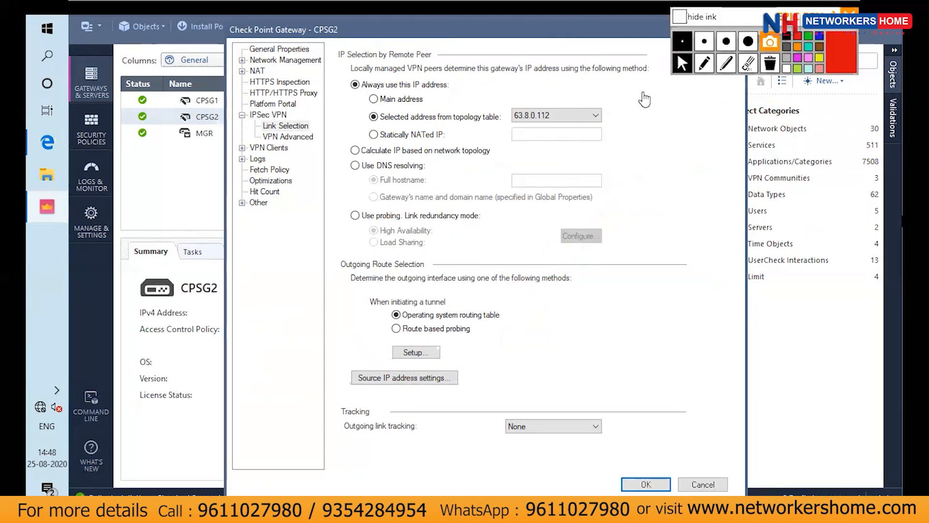
Save gateway CPSG2 with its link selection settings
click(664, 195)
click(651, 484)
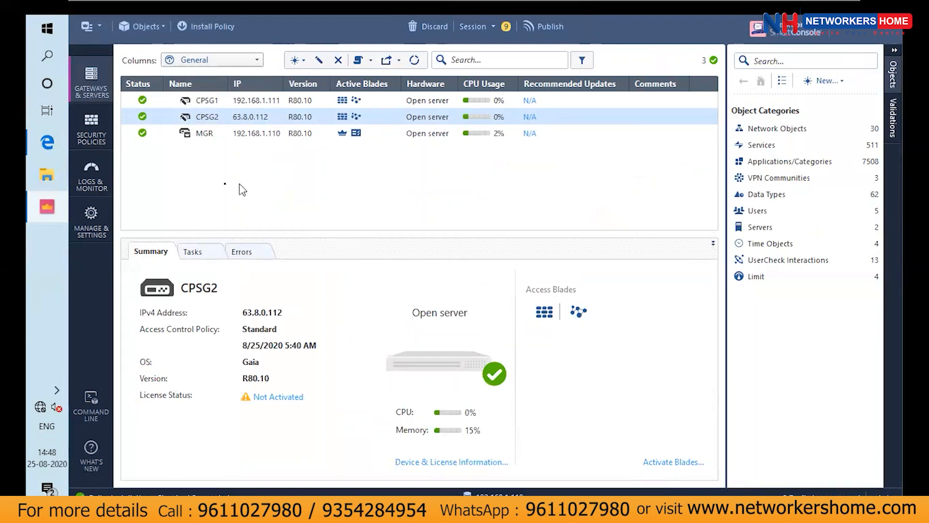
Add a section titled VPN above the Zone section in the Standard Access Control policy
click(103, 139)
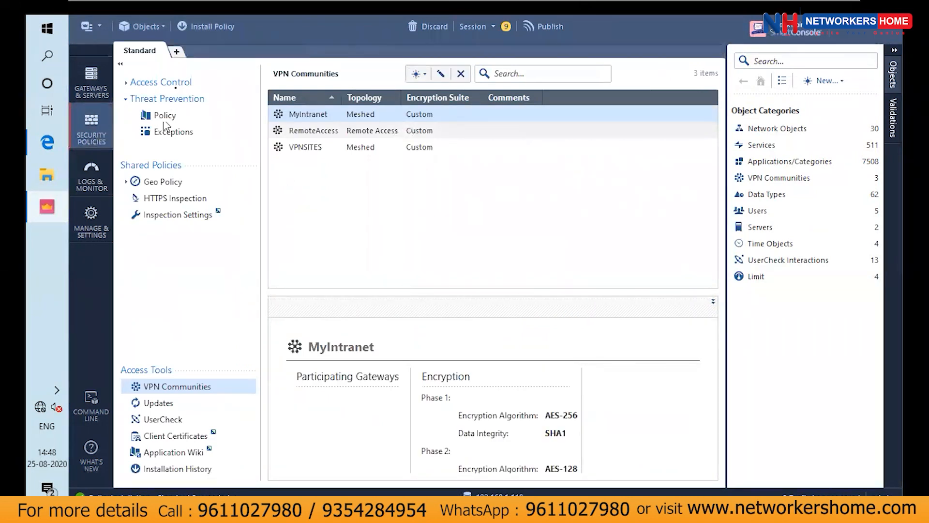
click(176, 87)
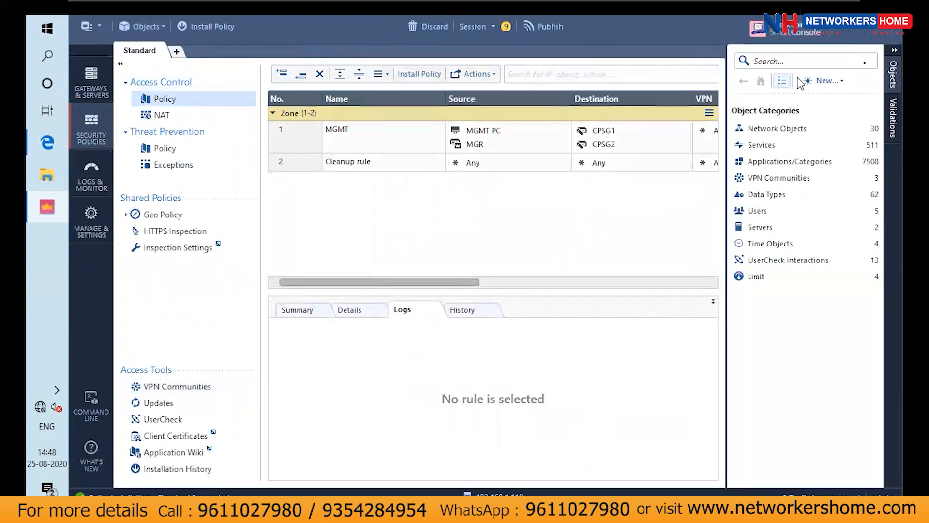
click(895, 53)
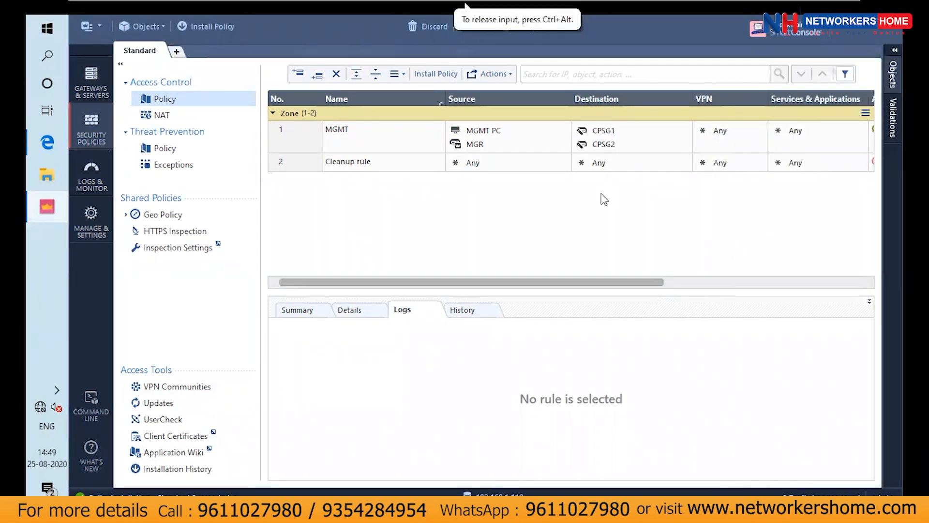
right_click(297, 117)
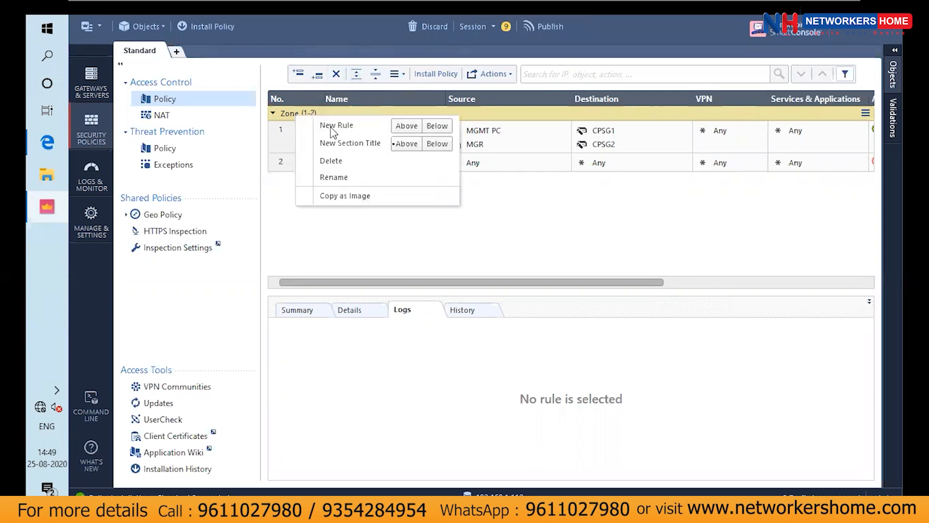
click(405, 144)
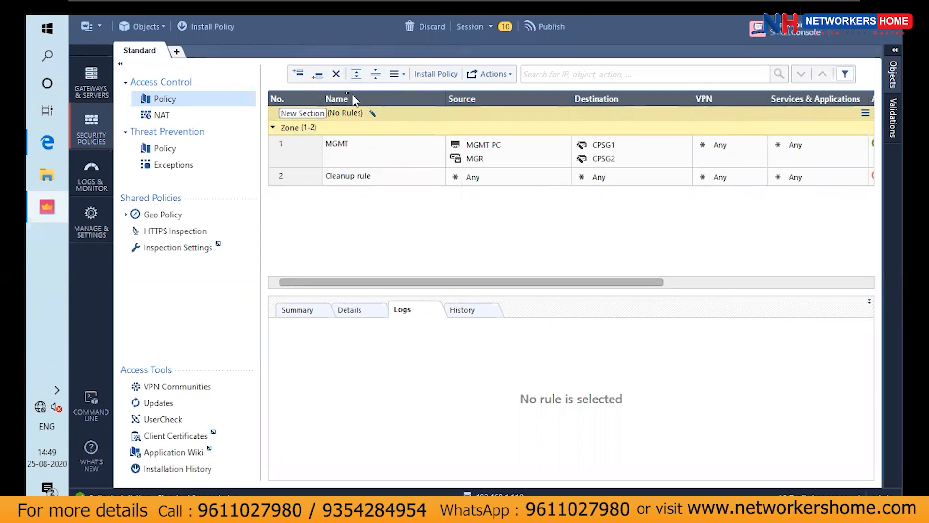
text(VPN)
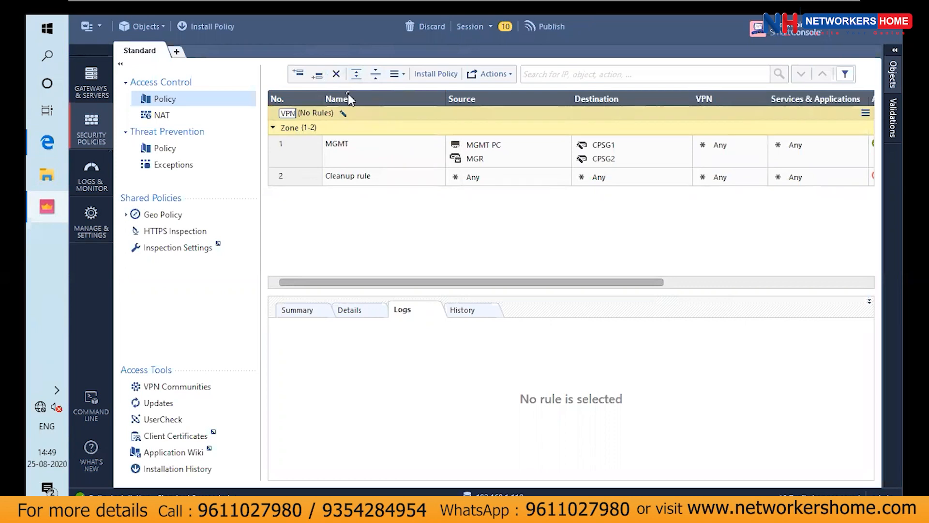
key(Return)
Add a rule in the VPN section and name it IPSEC SITE RULE
right_click(323, 113)
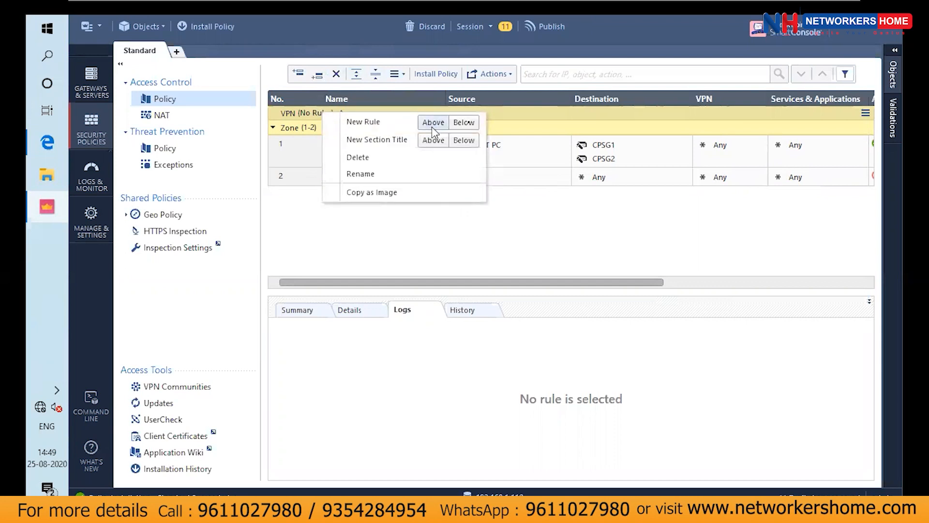
click(464, 122)
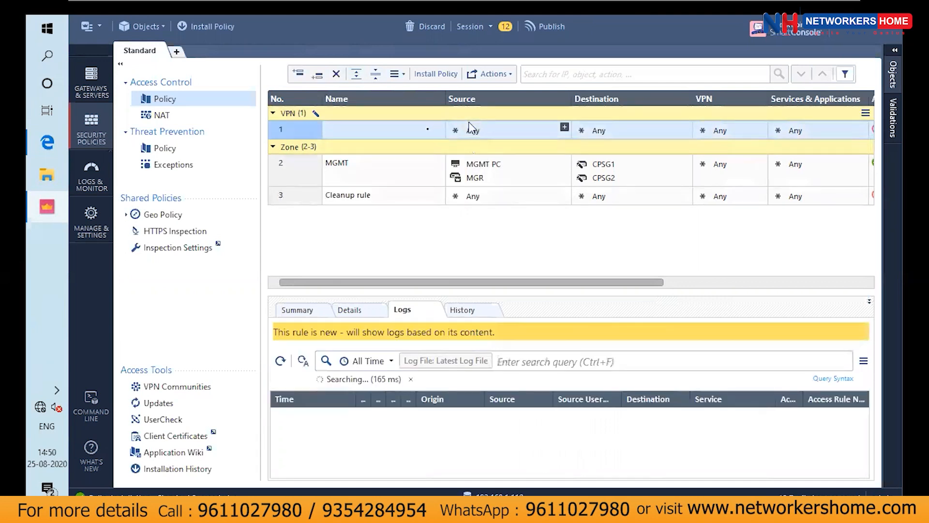
click(429, 130)
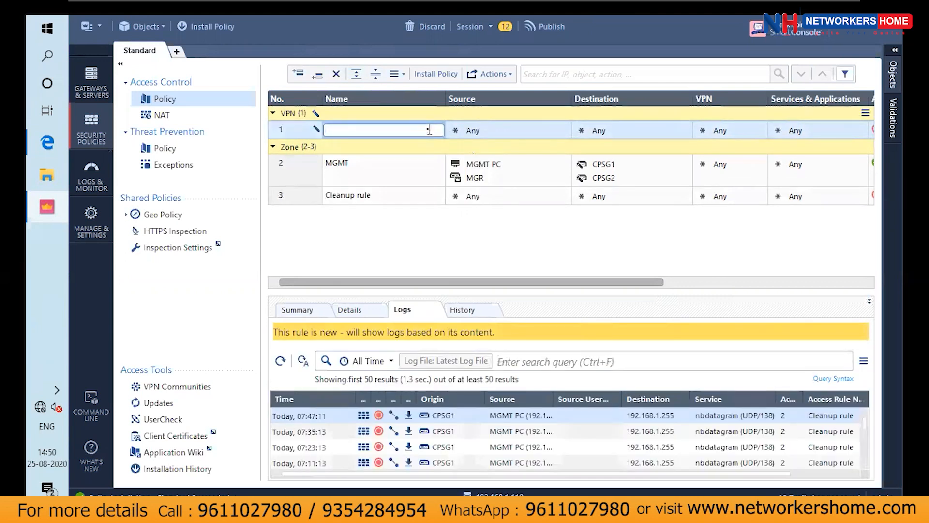
text(IPSEC SITE RULE)
key(Return)
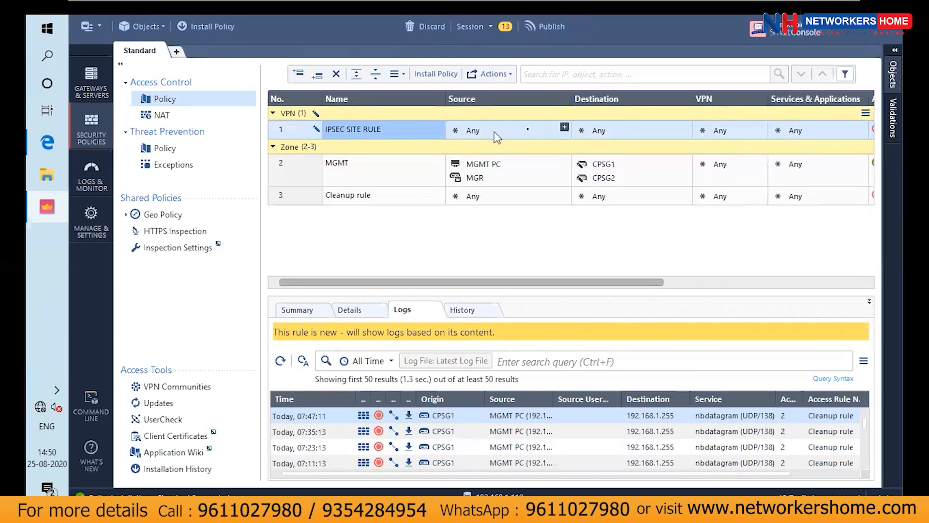
Add the HQ and BRANCH networks as sources of the IPSEC SITE RULE
click(564, 128)
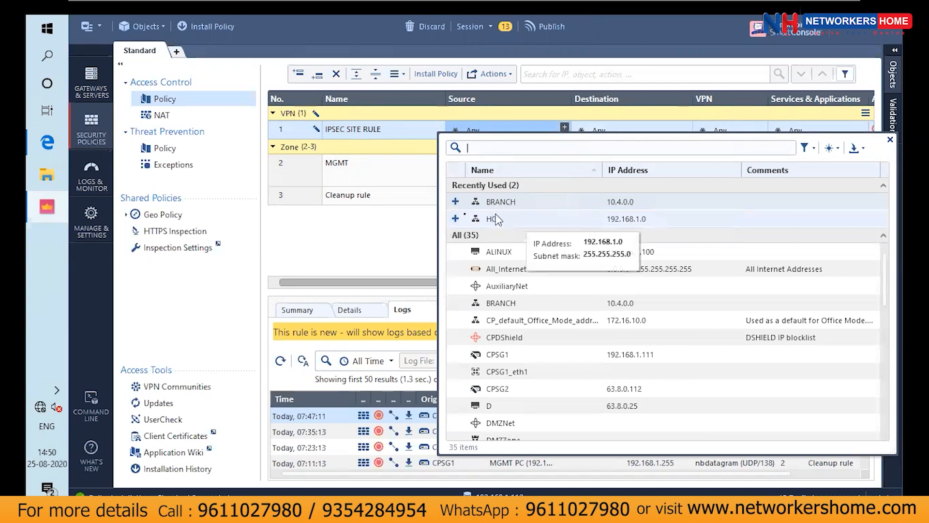
click(456, 219)
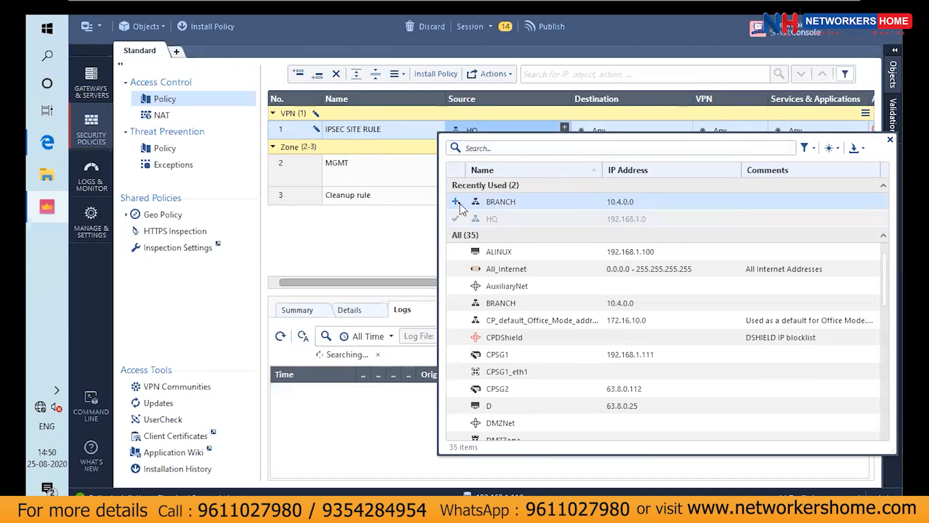
click(456, 202)
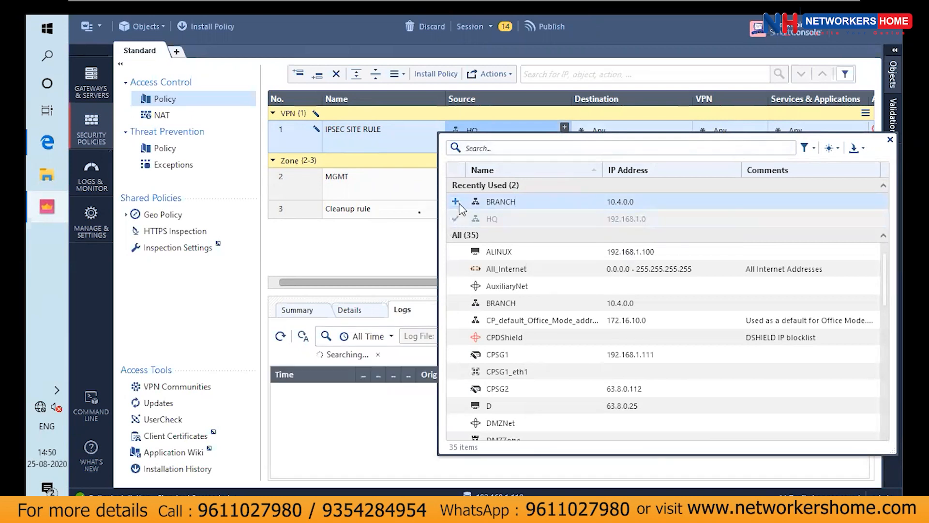
Add the BRANCH and HQ networks as destinations of the IPSEC SITE RULE
click(407, 245)
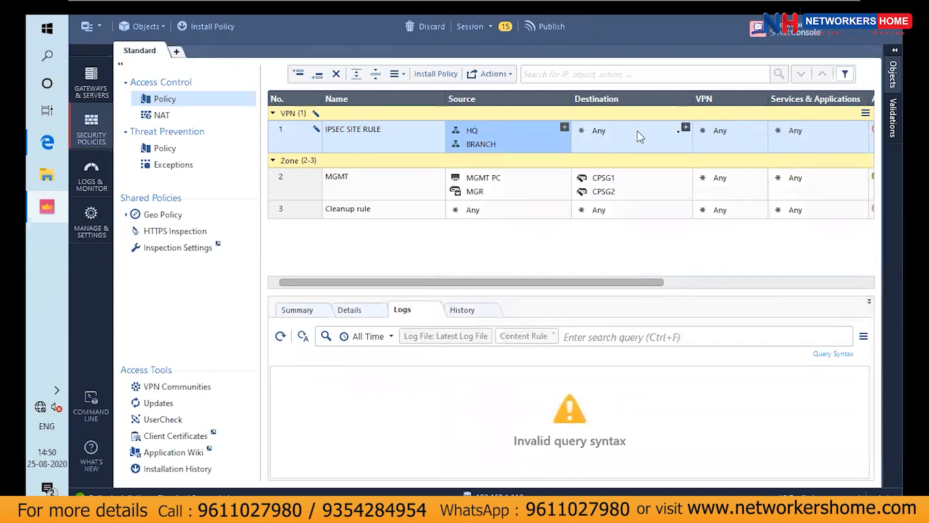
click(685, 128)
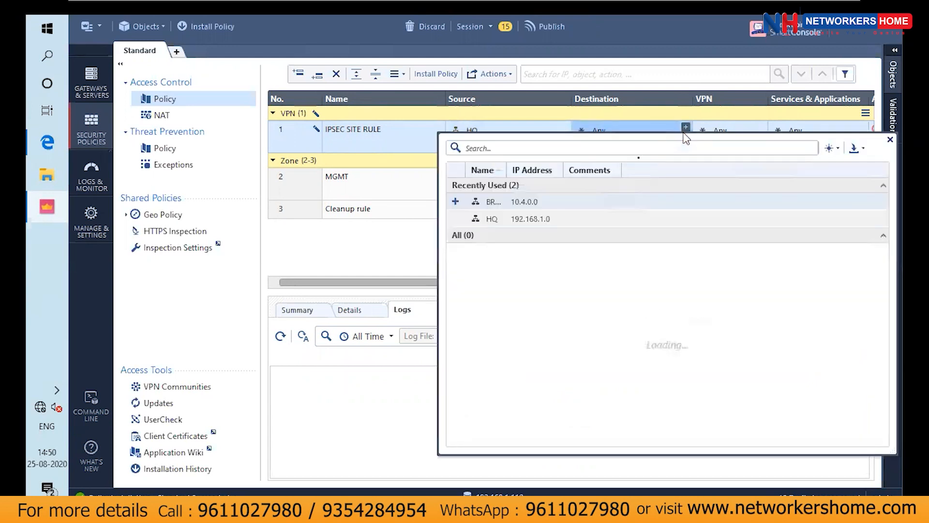
click(456, 201)
click(456, 219)
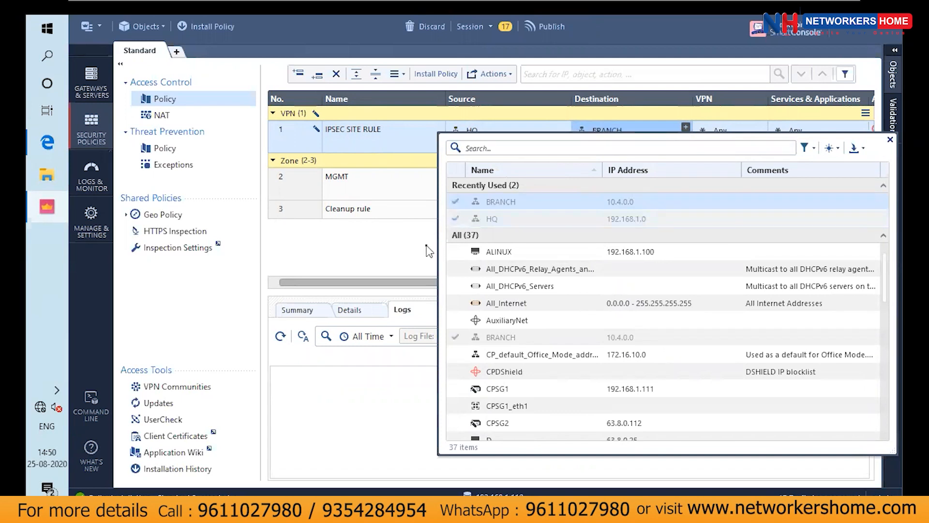
click(430, 269)
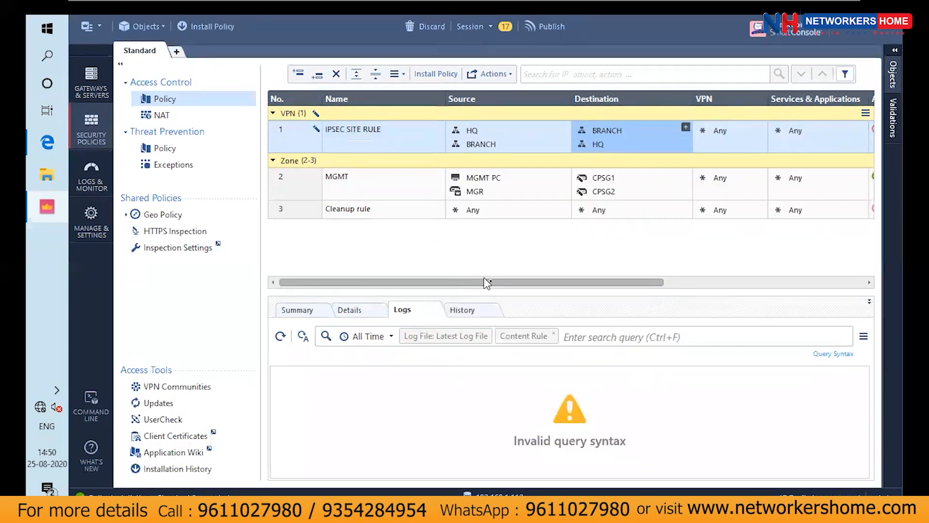
Restrict the IPSEC SITE RULE to the specific VPN community VPNSITES
drag(490, 284, 632, 301)
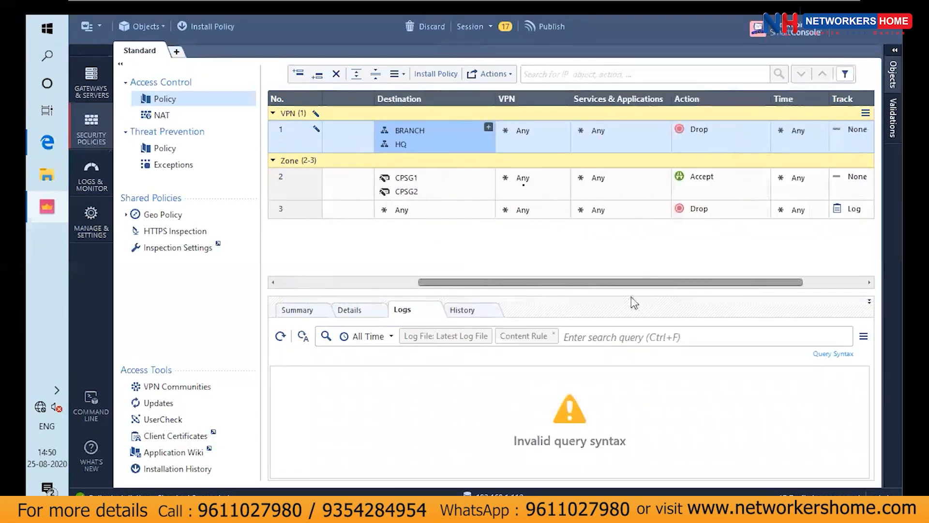
click(567, 132)
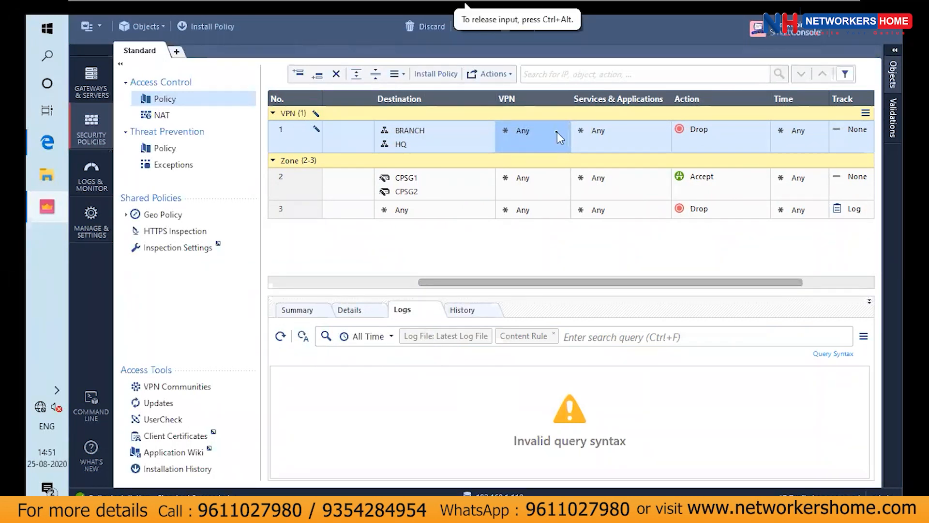
click(557, 132)
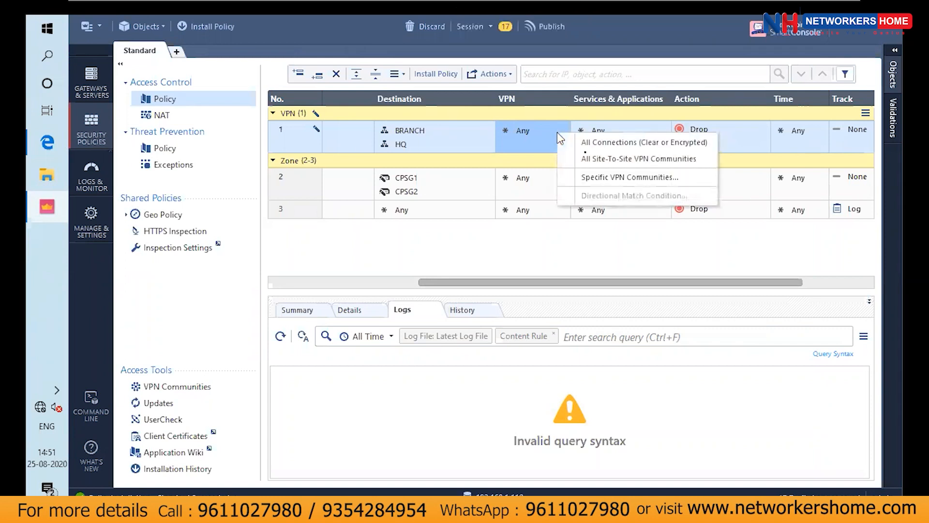
click(603, 177)
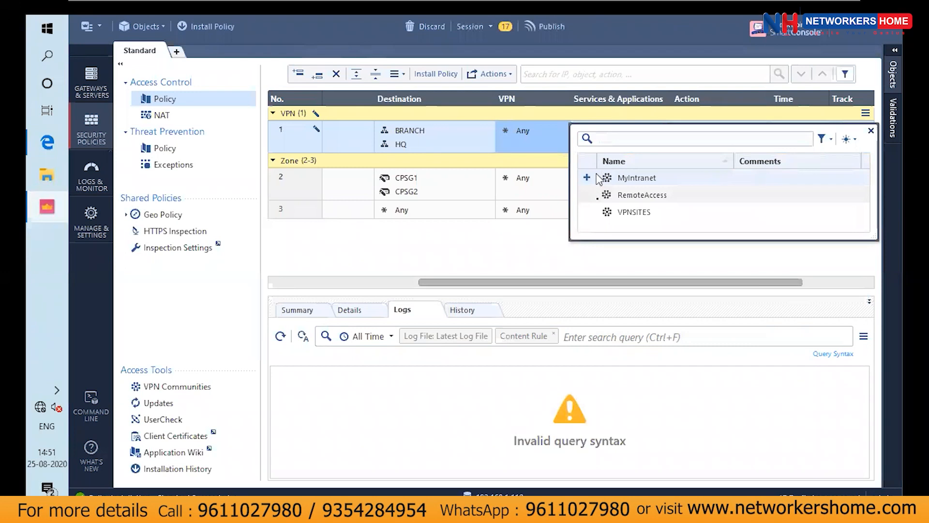
click(589, 212)
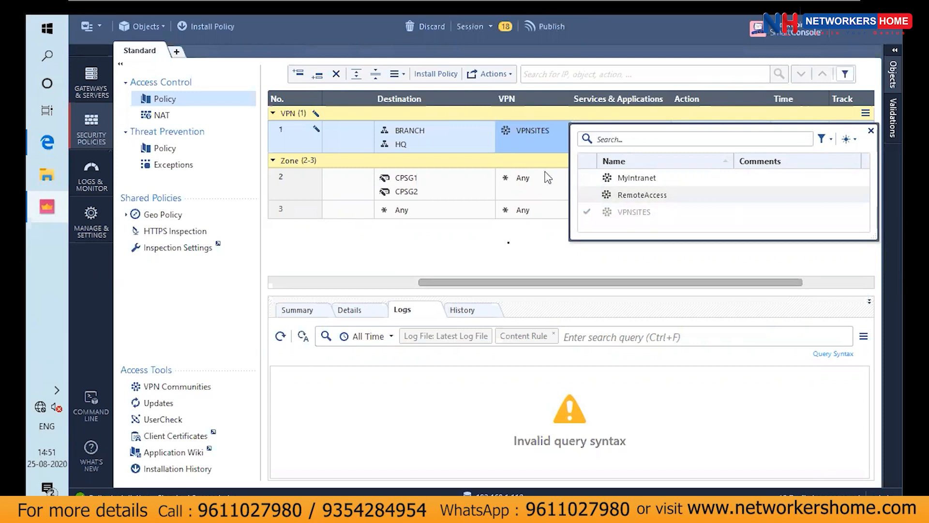
click(512, 252)
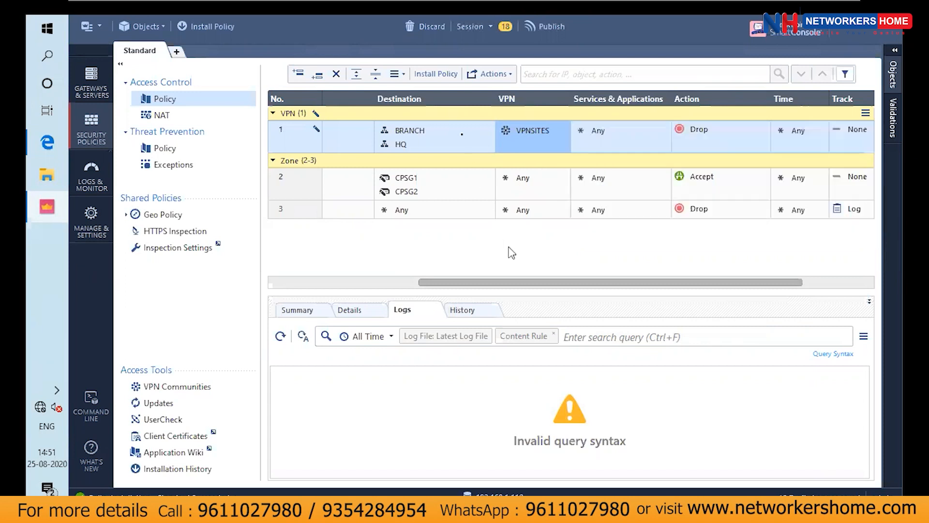
right_click(460, 106)
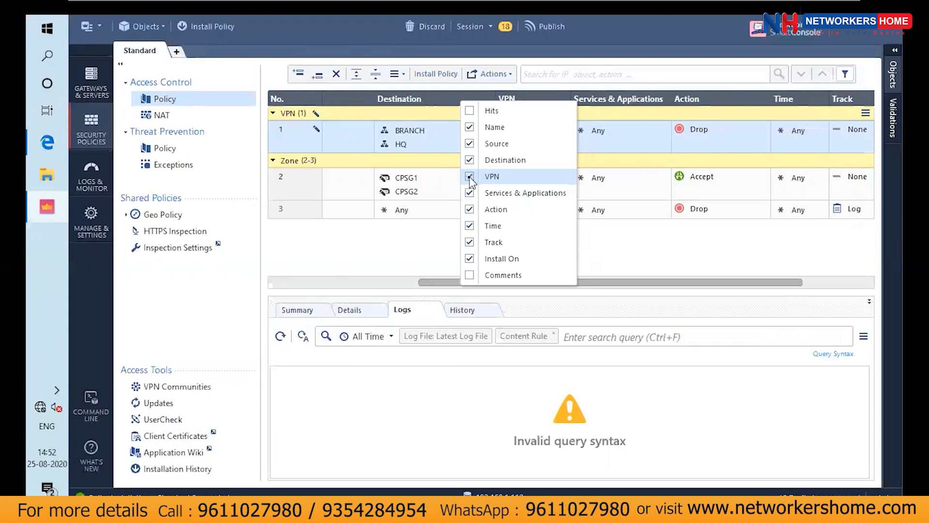
click(440, 232)
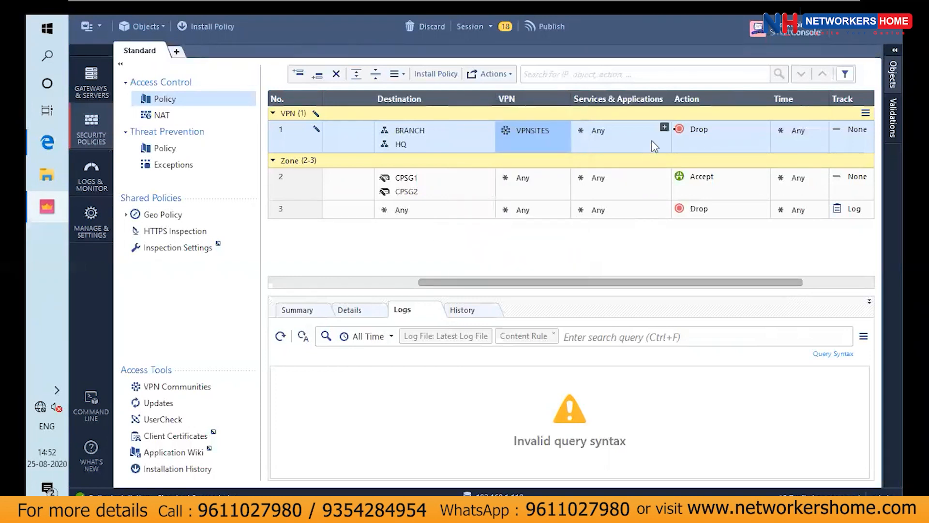
Find the icmp services and add echo-reply and echo-request to the IPSEC SITE RULE
click(665, 128)
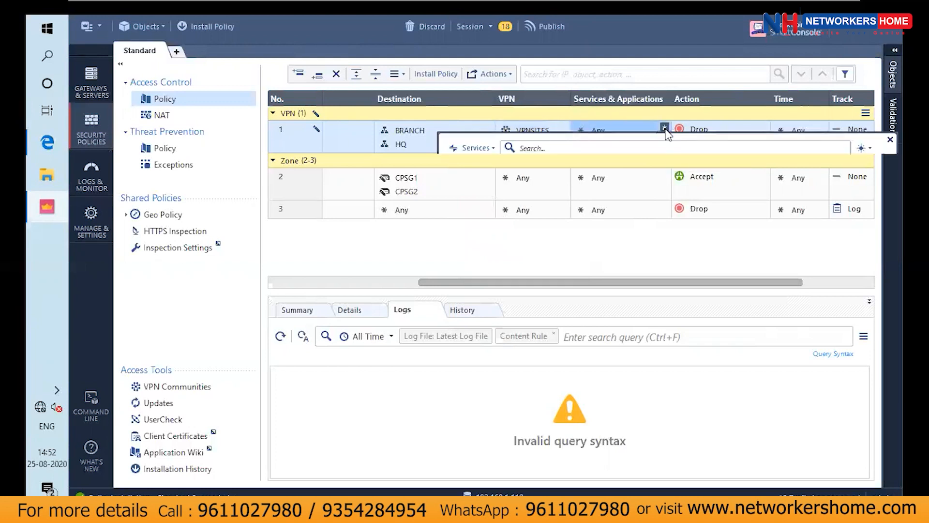
text(icmp)
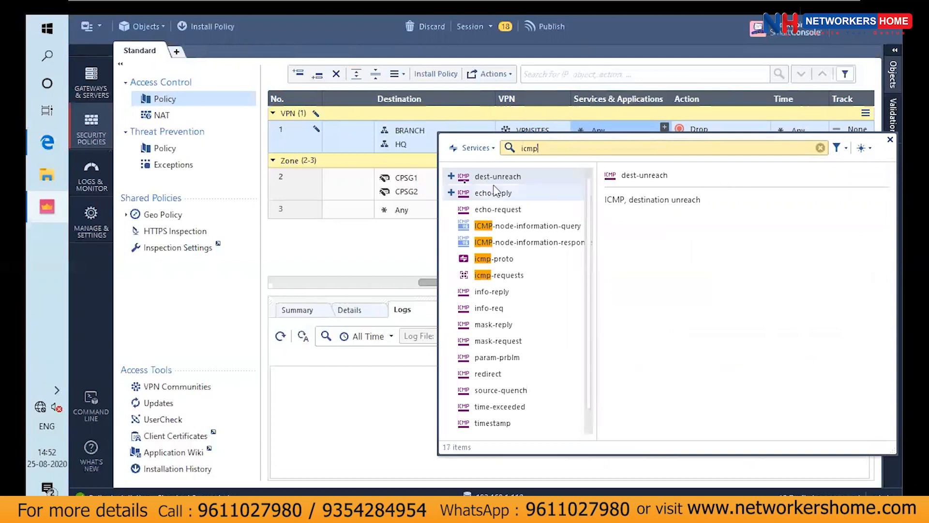
click(451, 193)
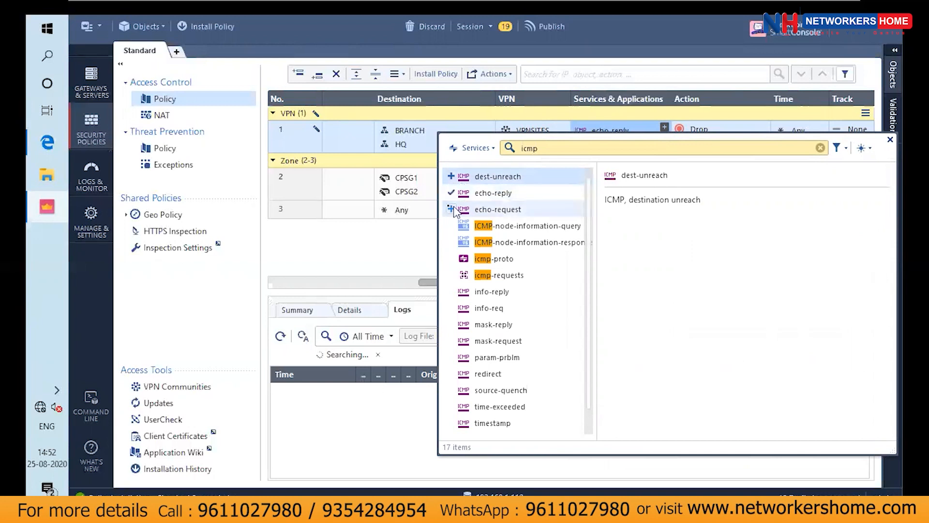
click(452, 209)
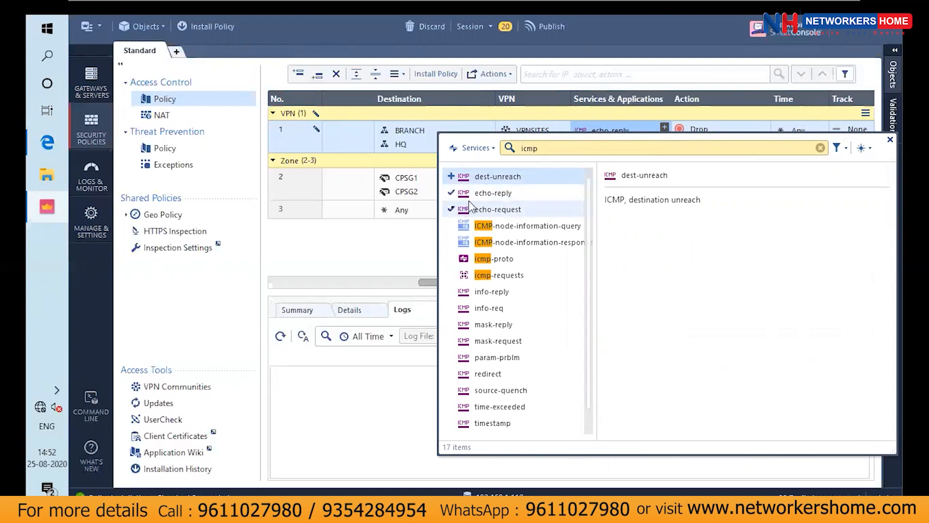
click(414, 241)
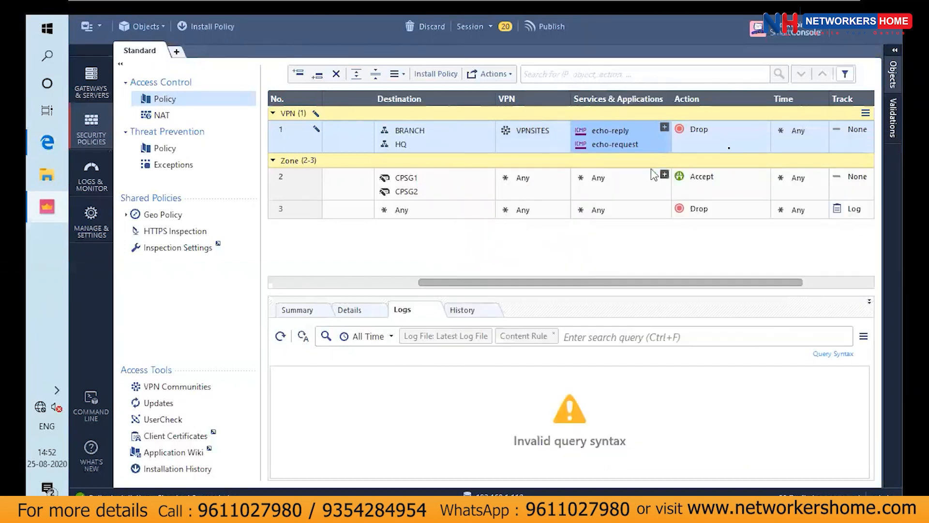
Set the IPSEC SITE RULE's action to Accept and its tracking to Log
click(751, 134)
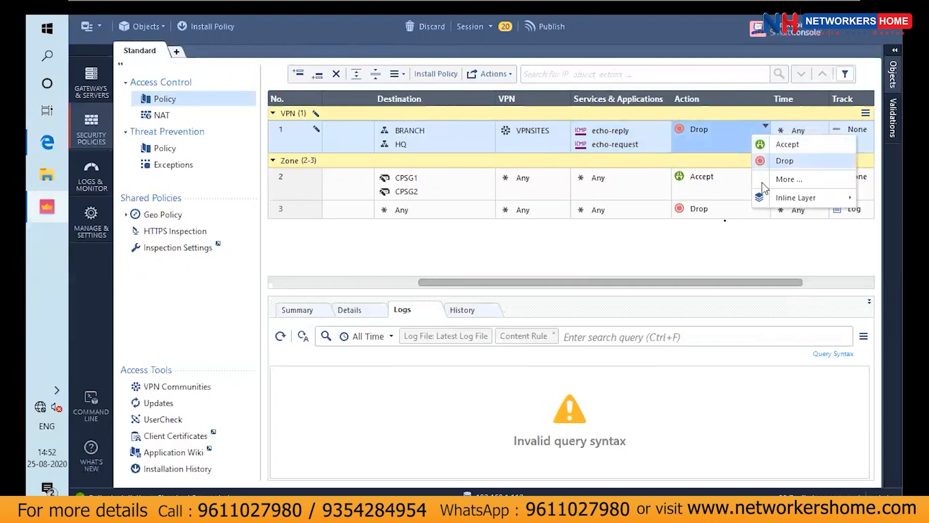
click(787, 144)
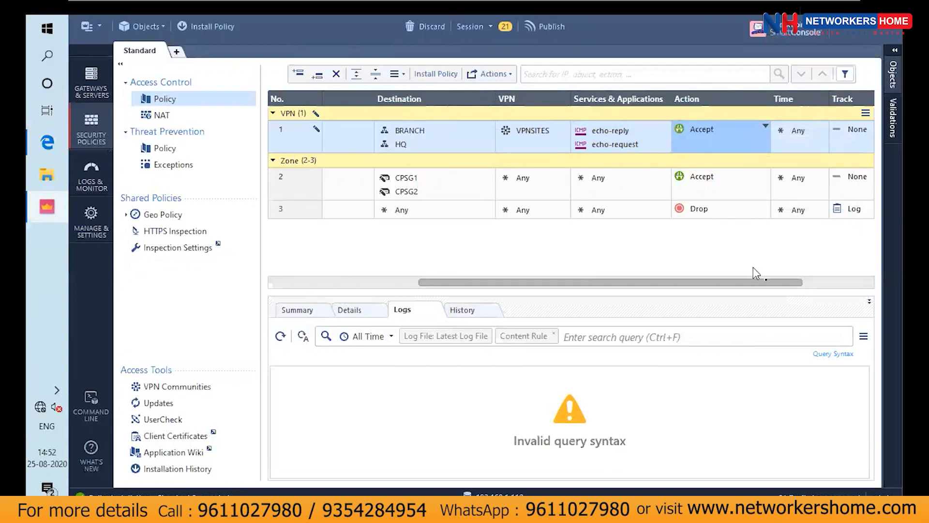
drag(777, 286, 838, 286)
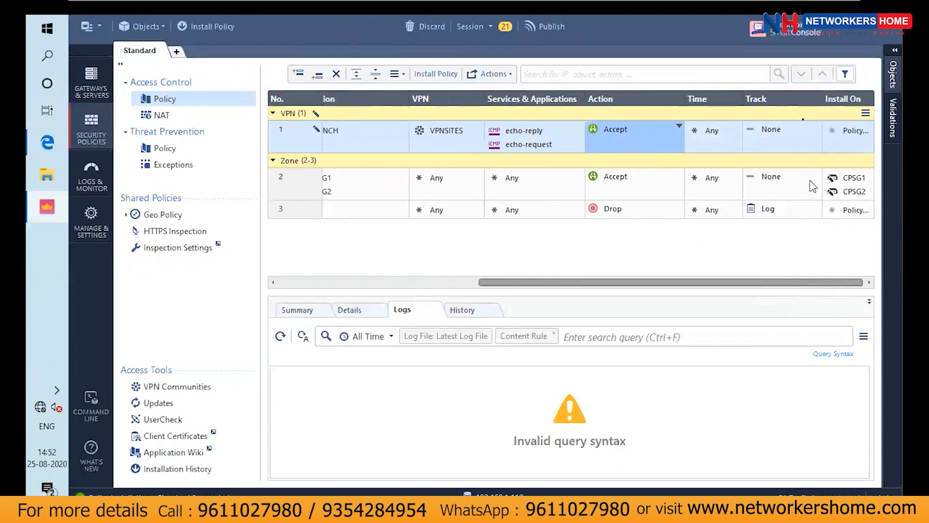
click(808, 125)
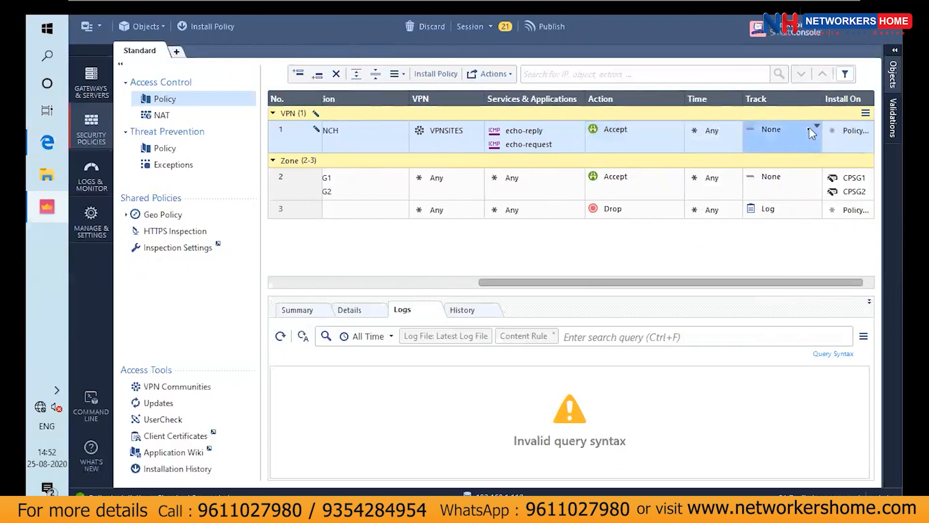
click(809, 130)
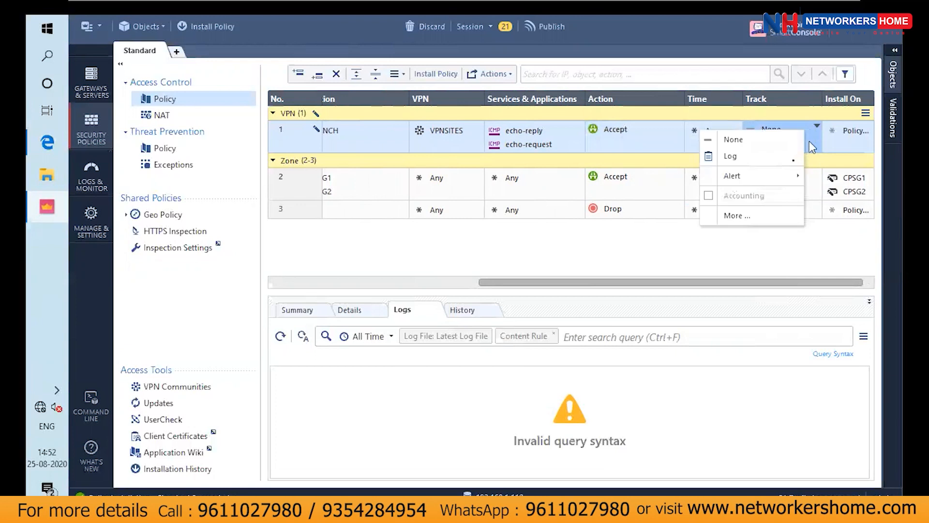
click(789, 159)
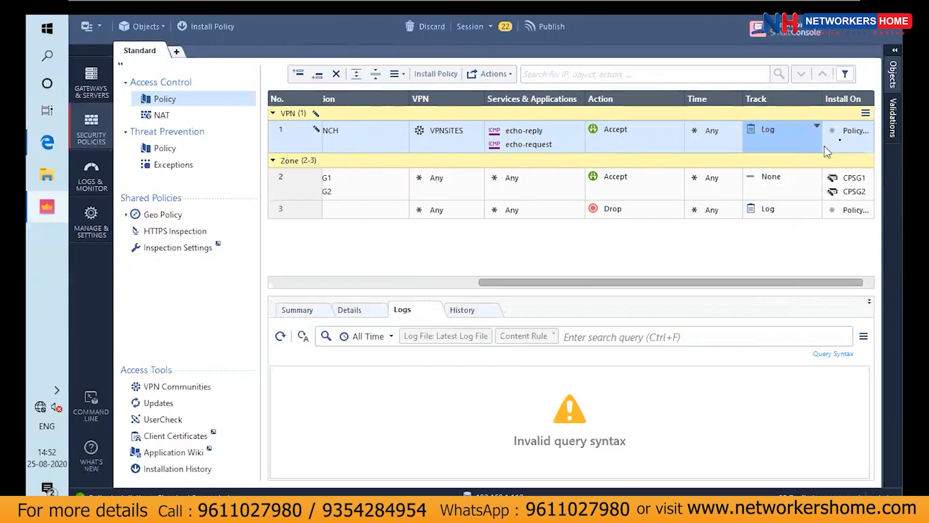
Set gateways CPSG1 and CPSG2 as the installation targets of the IPSEC SITE RULE
click(841, 145)
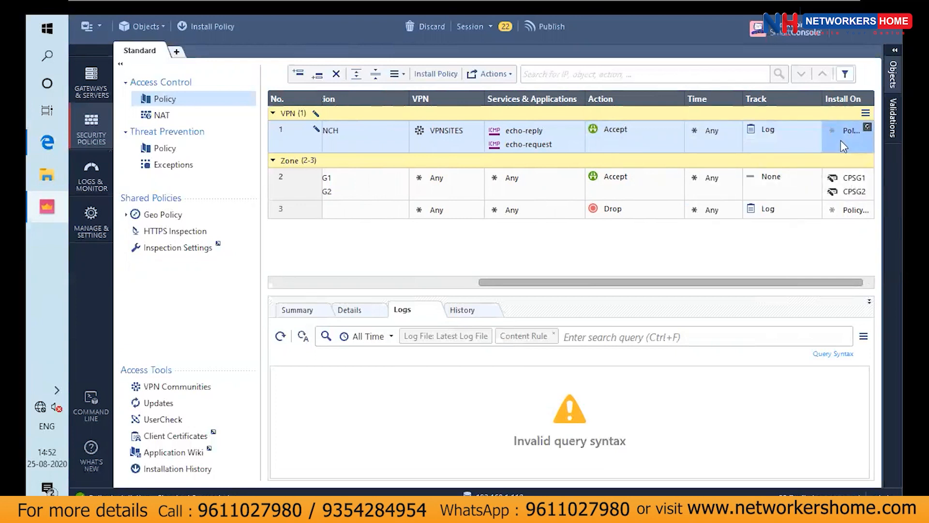
click(868, 126)
click(829, 153)
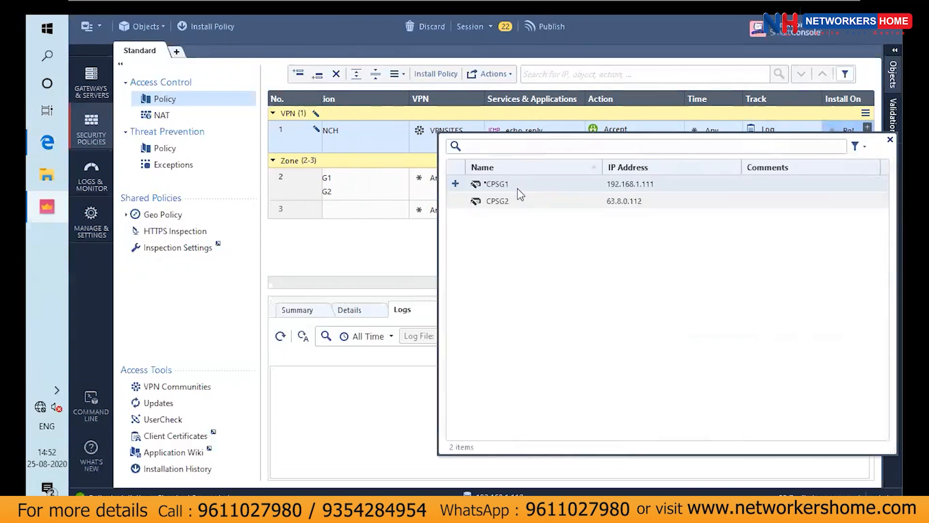
click(456, 184)
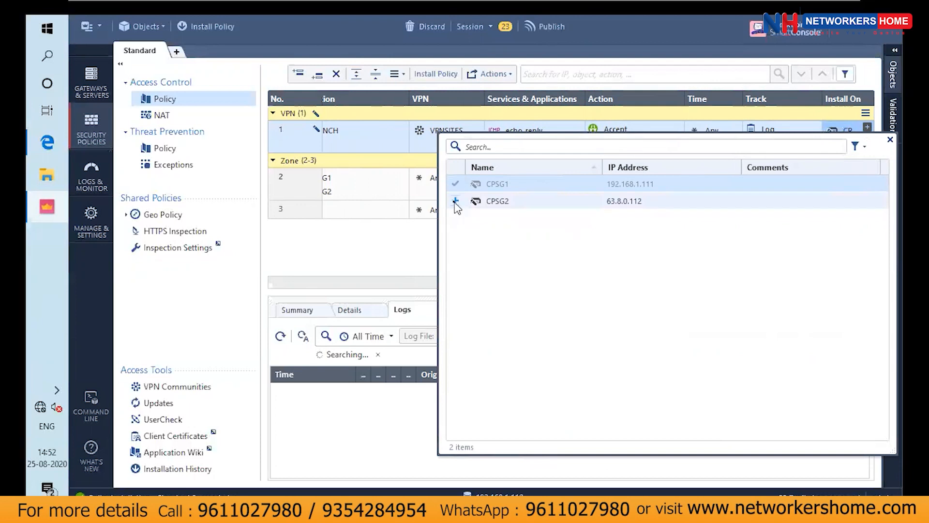
click(456, 201)
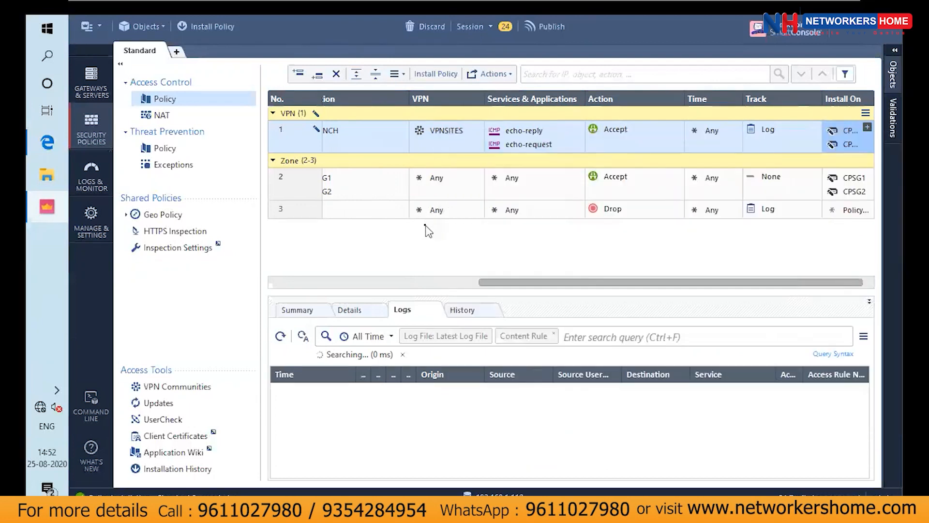
click(426, 226)
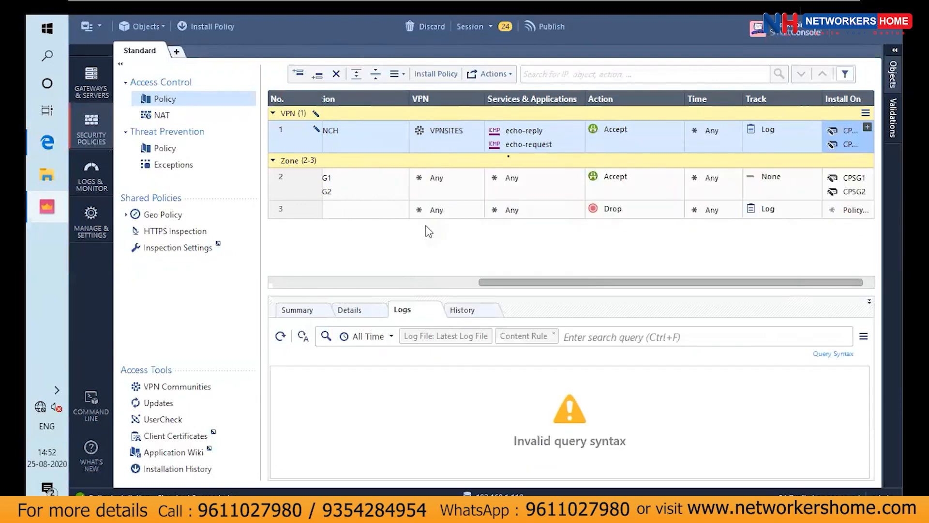
Publish the session's changes and install the Standard policy on gateways CPSG1 and CPSG2
click(540, 29)
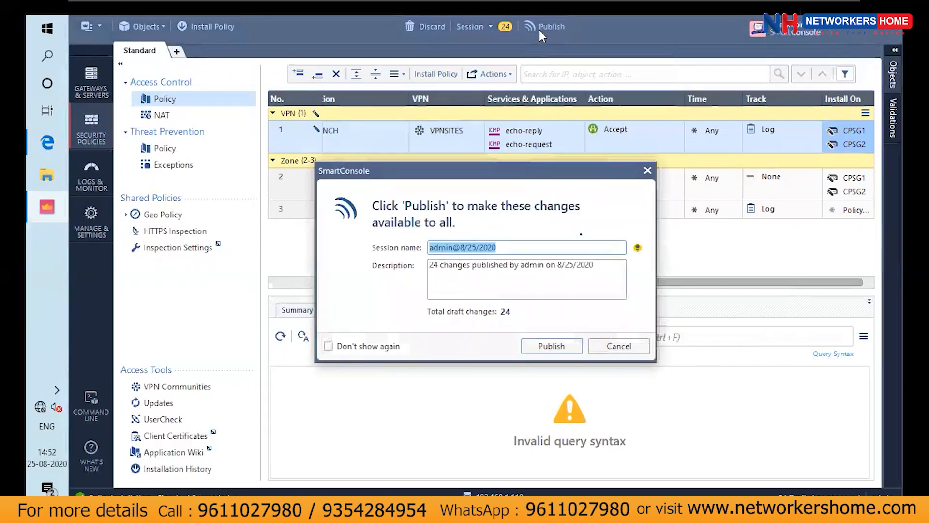
click(571, 344)
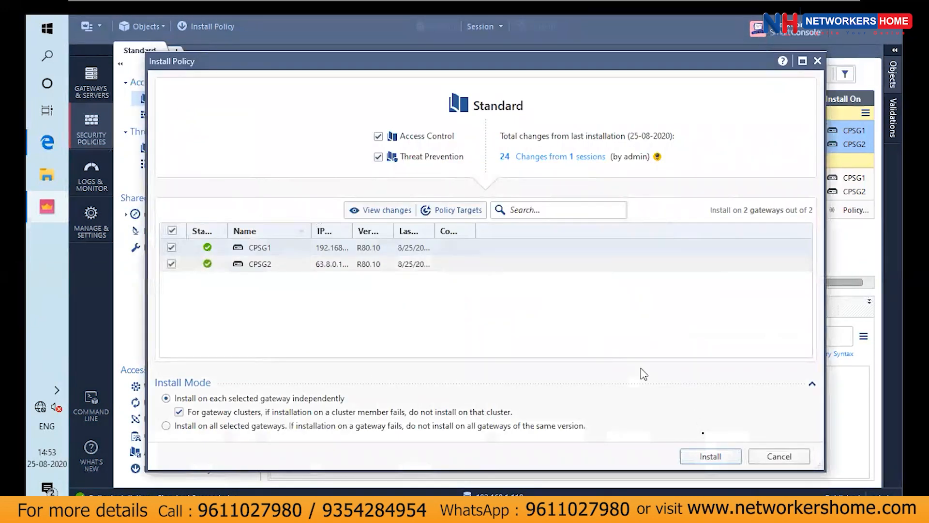
click(709, 456)
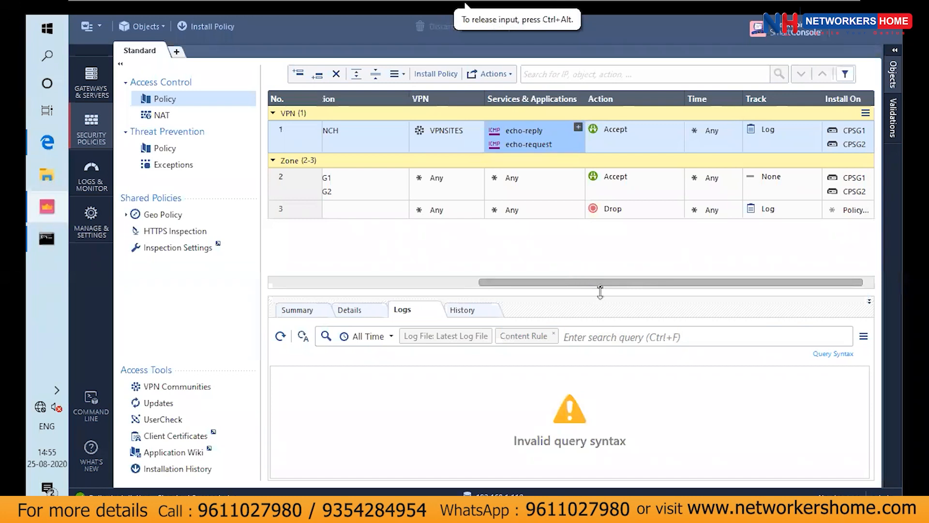
Replace the echo-reply and echo-request services in the VPN section's rule with icmp-proto
drag(602, 283, 455, 282)
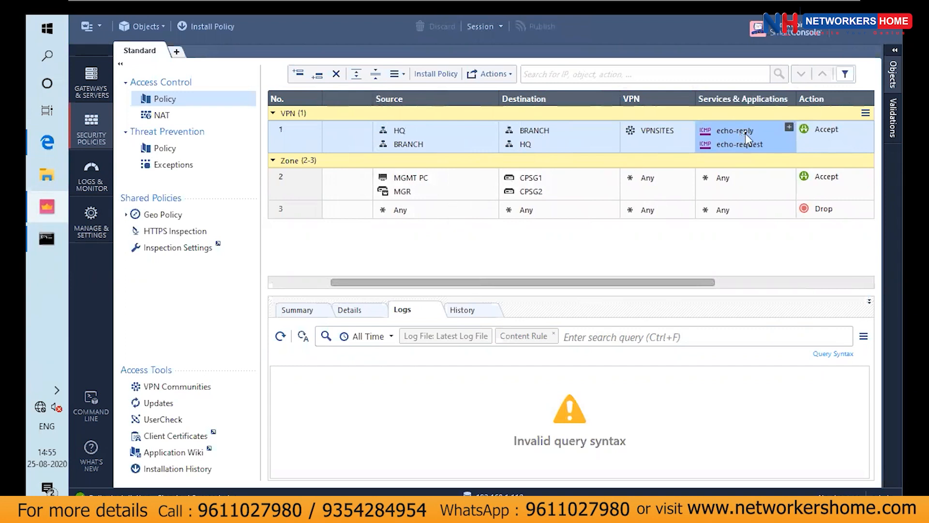
mouse_move(745, 133)
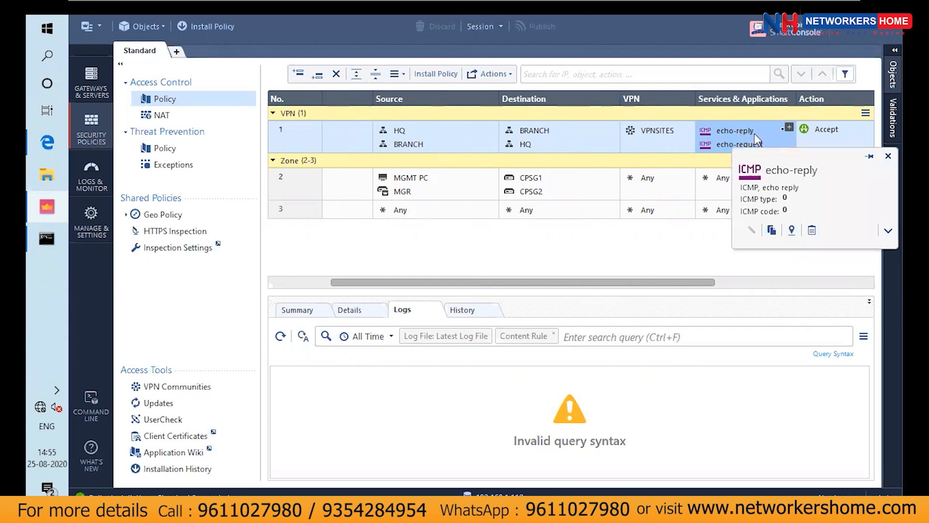
click(789, 128)
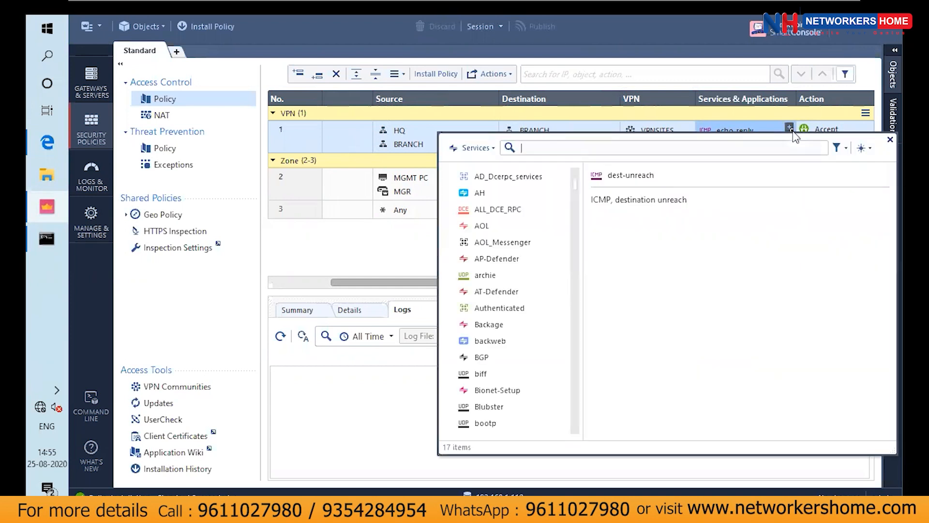
text(icmp)
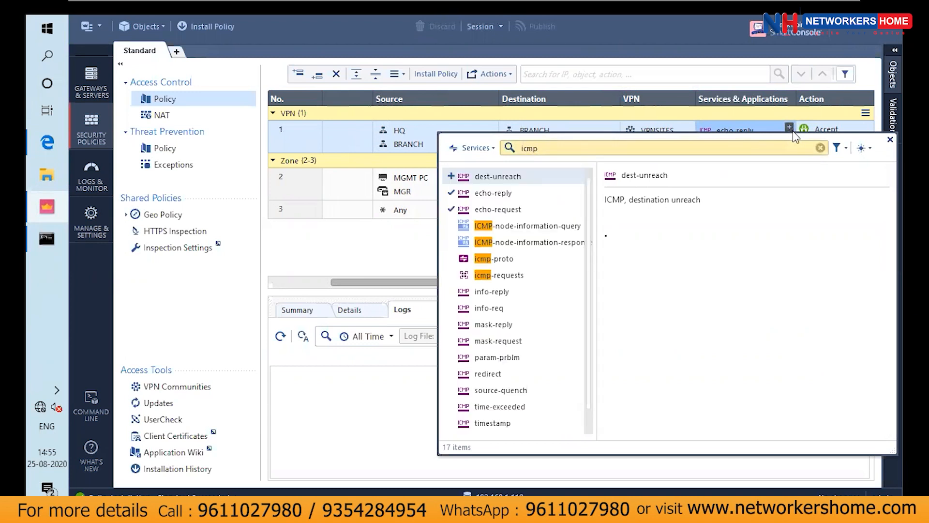
click(451, 258)
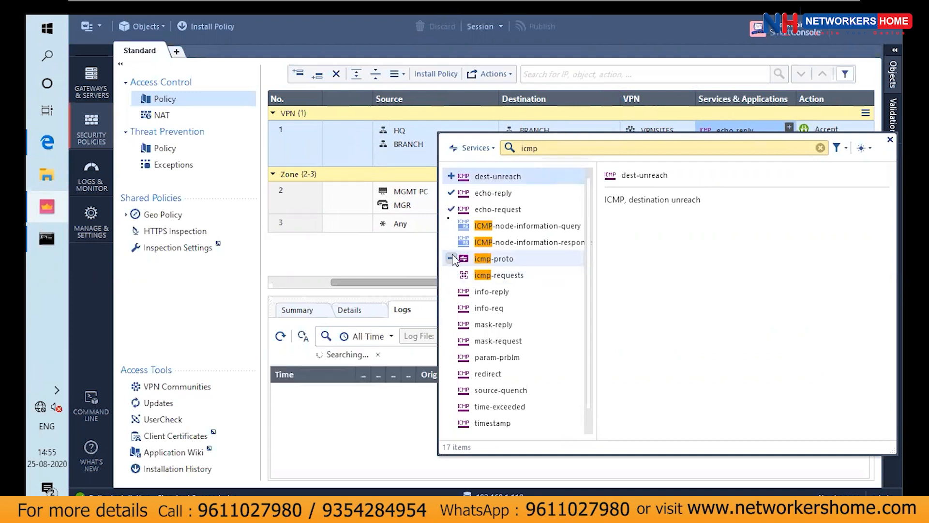
click(451, 209)
click(451, 193)
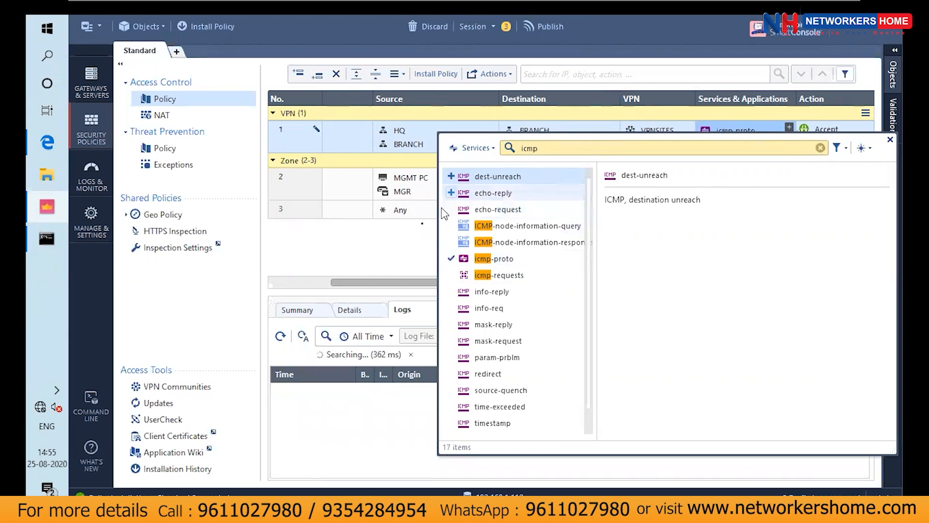
click(436, 261)
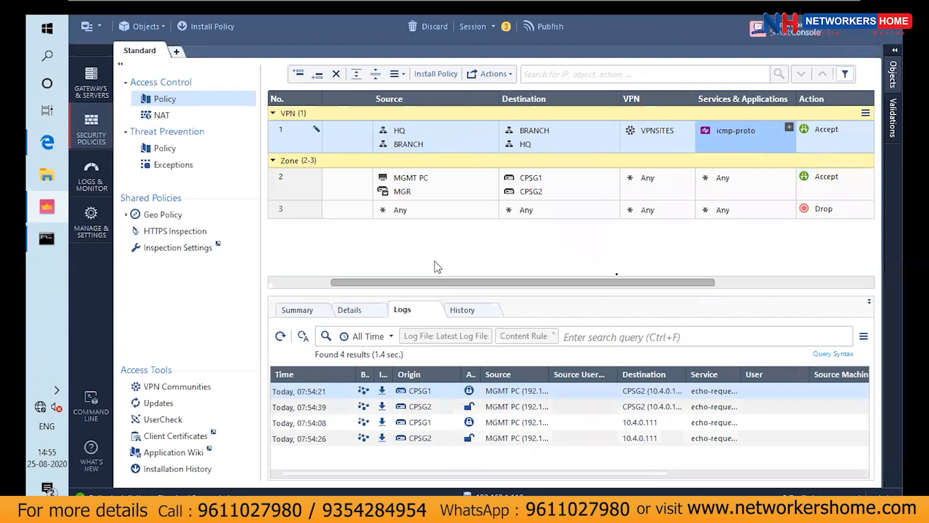
Publish the service change, install the Standard policy on CPSG1 and CPSG2, and dismiss the recent tasks list
drag(635, 282, 830, 289)
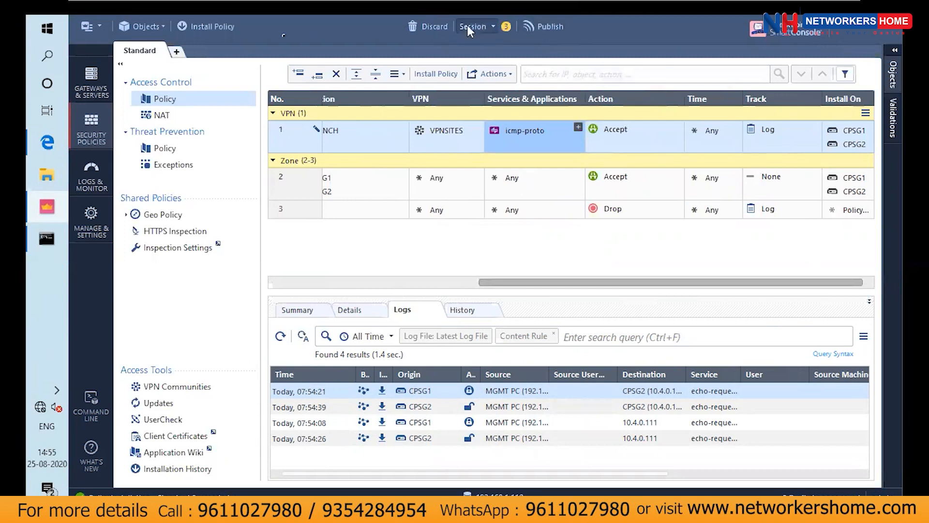
click(233, 28)
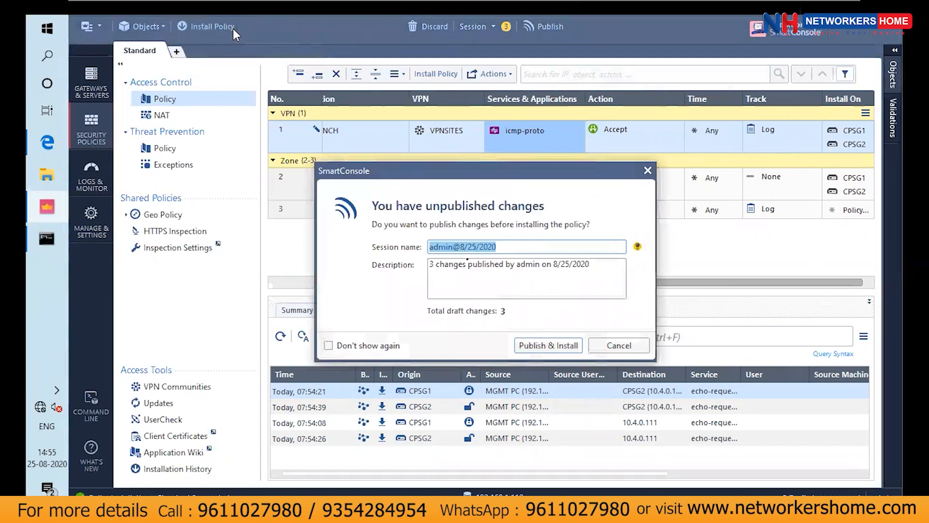
click(548, 346)
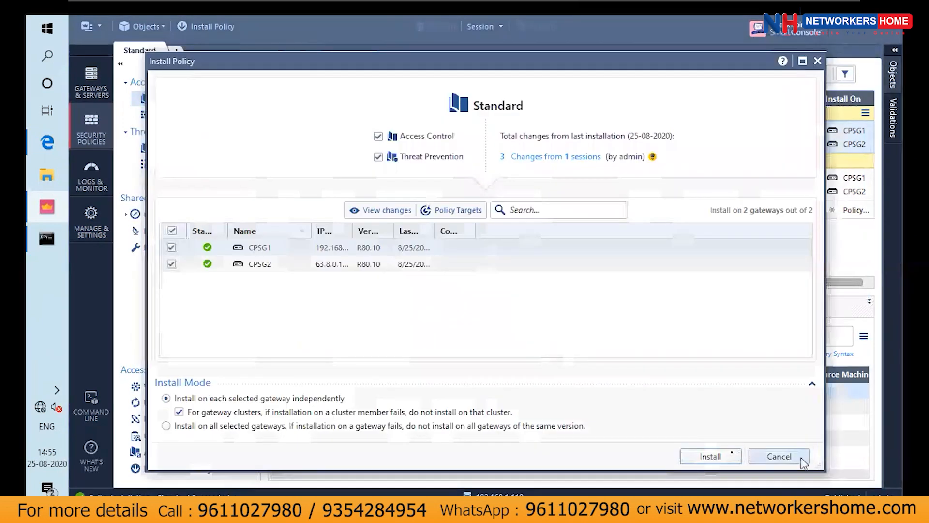
click(710, 457)
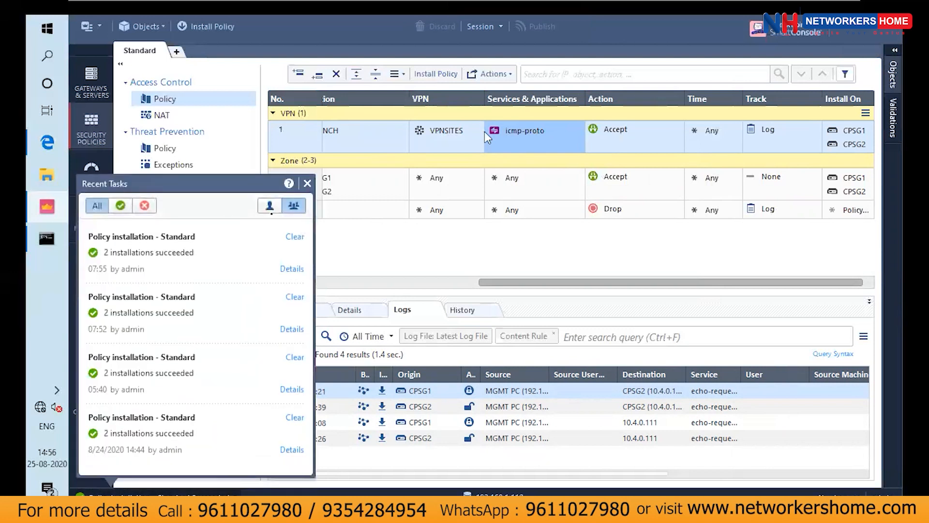
key(ctrl+alt)
click(307, 184)
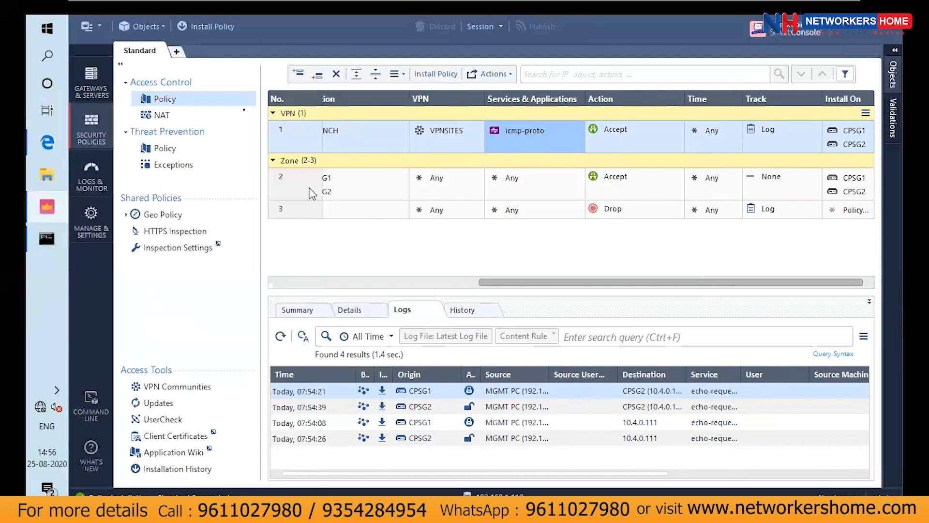
Sketch two gateways joined by a tunnel with hosts attached to each side using Epic Pen, and return to normal pointer control
click(689, 196)
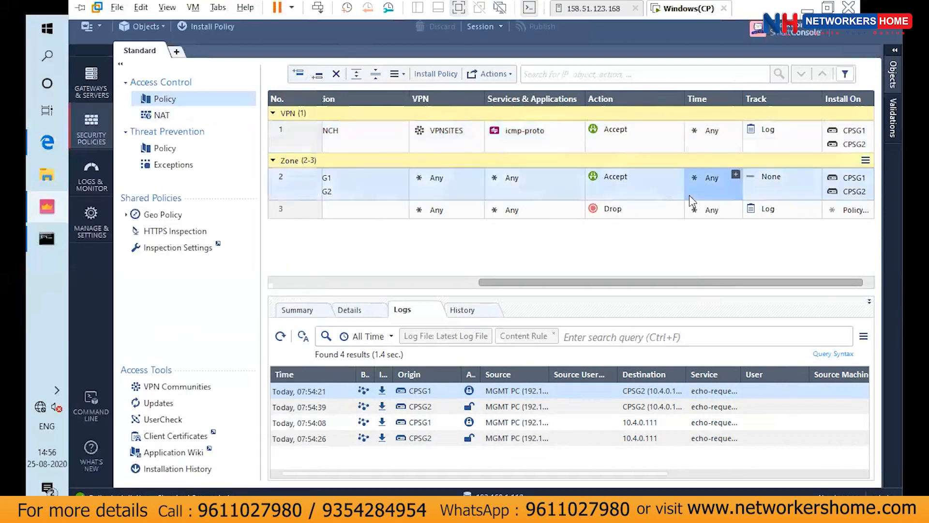
click(612, 68)
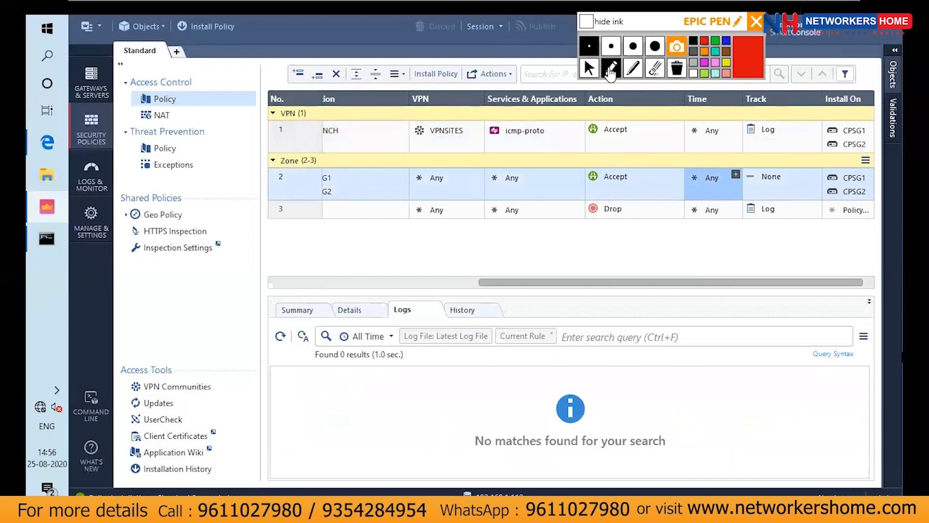
mouse_move(449, 293)
mouse_down()
mouse_move(485, 205)
mouse_move(447, 294)
mouse_up()
mouse_move(642, 285)
mouse_down()
mouse_move(687, 258)
mouse_move(621, 280)
mouse_up()
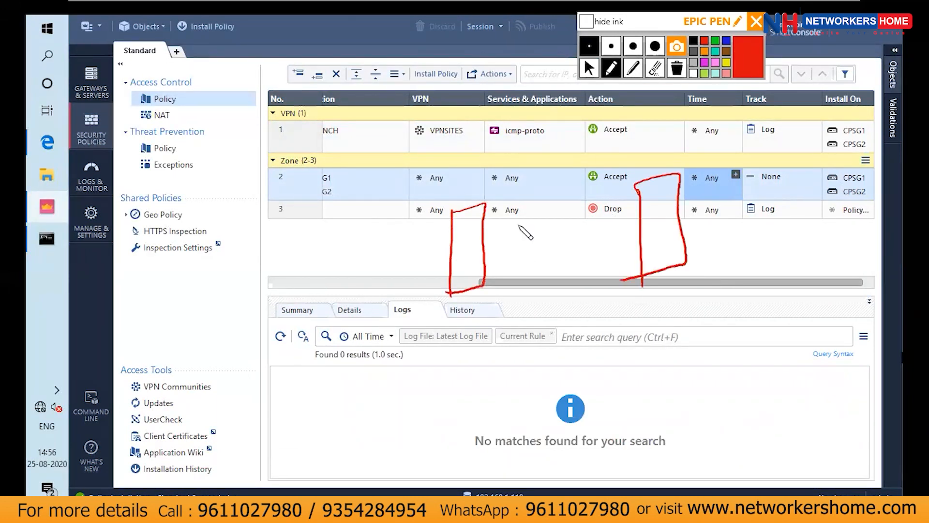
mouse_move(491, 255)
mouse_down()
mouse_move(638, 220)
mouse_move(628, 212)
mouse_move(638, 226)
mouse_up()
drag(559, 210, 563, 208)
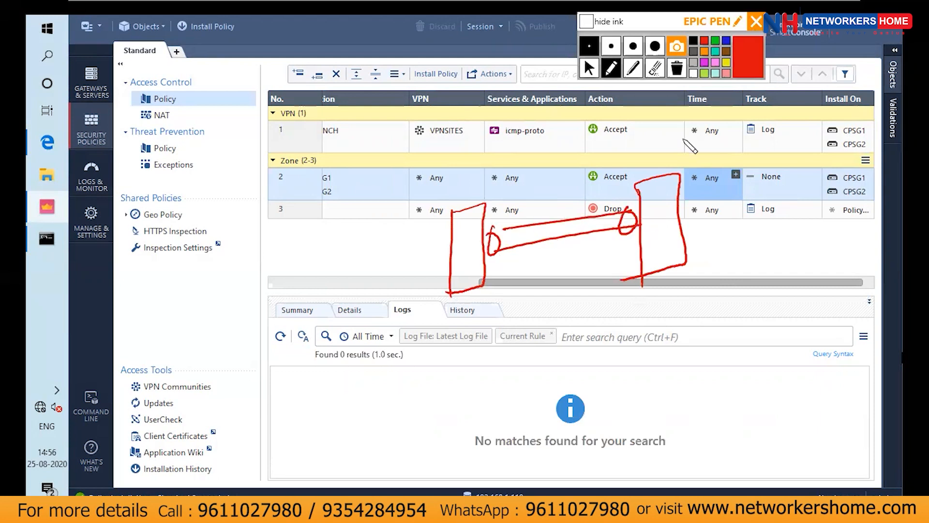
mouse_move(673, 220)
mouse_down()
mouse_move(742, 207)
mouse_move(685, 209)
mouse_move(696, 224)
mouse_move(717, 165)
mouse_up()
mouse_move(746, 194)
mouse_down()
mouse_move(753, 237)
mouse_move(770, 191)
mouse_move(774, 211)
mouse_move(755, 233)
mouse_up()
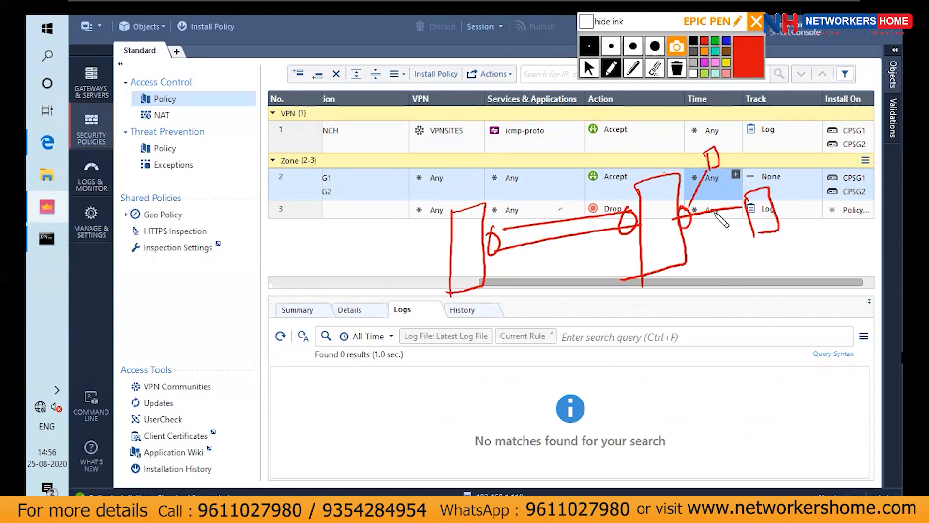
mouse_move(450, 247)
mouse_down()
mouse_move(350, 329)
mouse_move(339, 368)
mouse_move(368, 362)
mouse_move(348, 386)
mouse_up()
drag(344, 359, 377, 354)
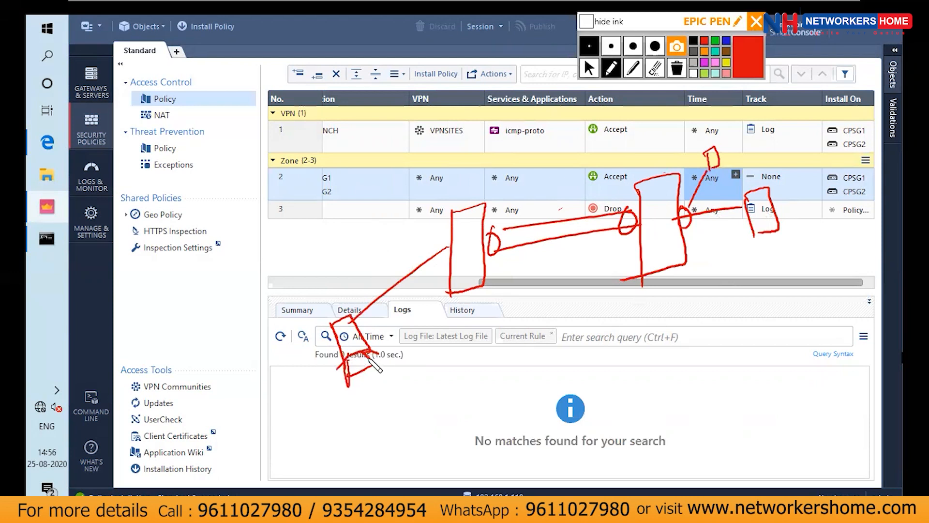
drag(343, 382, 389, 357)
click(589, 69)
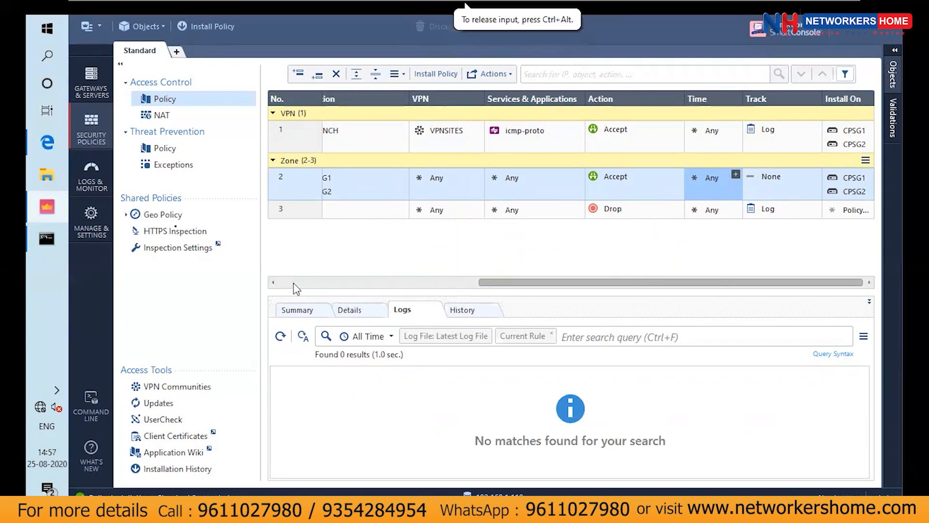
Switch to Command Prompt, ping 10.4.0.112 to test connectivity through the VPN, and close the window
click(59, 238)
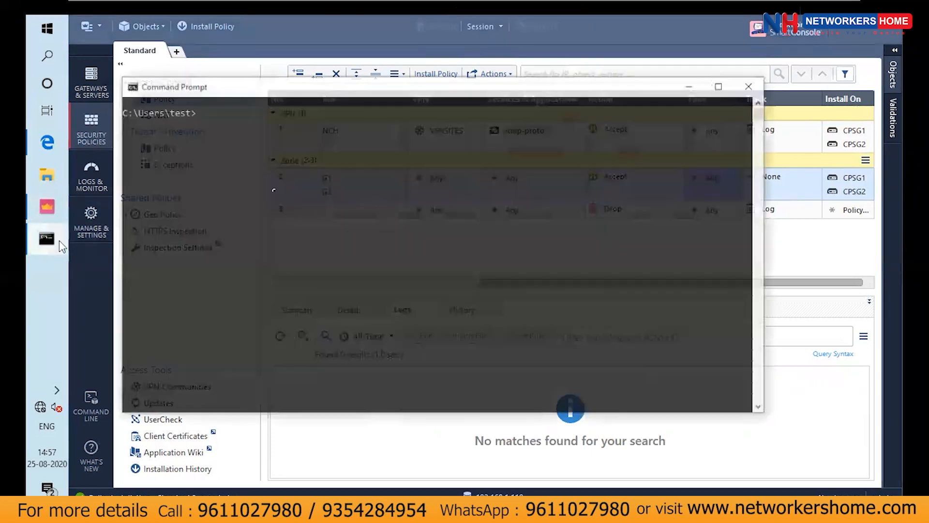
drag(276, 188, 285, 188)
text(ping)
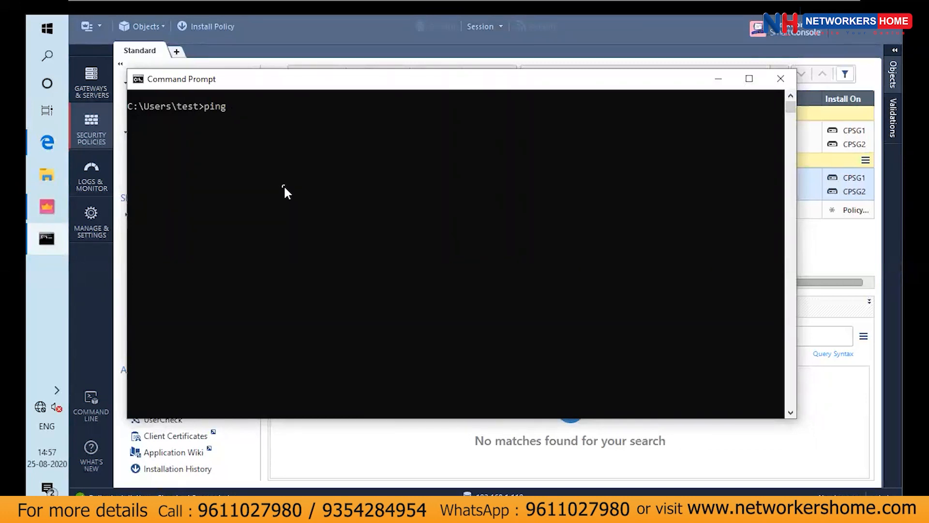
text( 10.4.0.112)
key(Return)
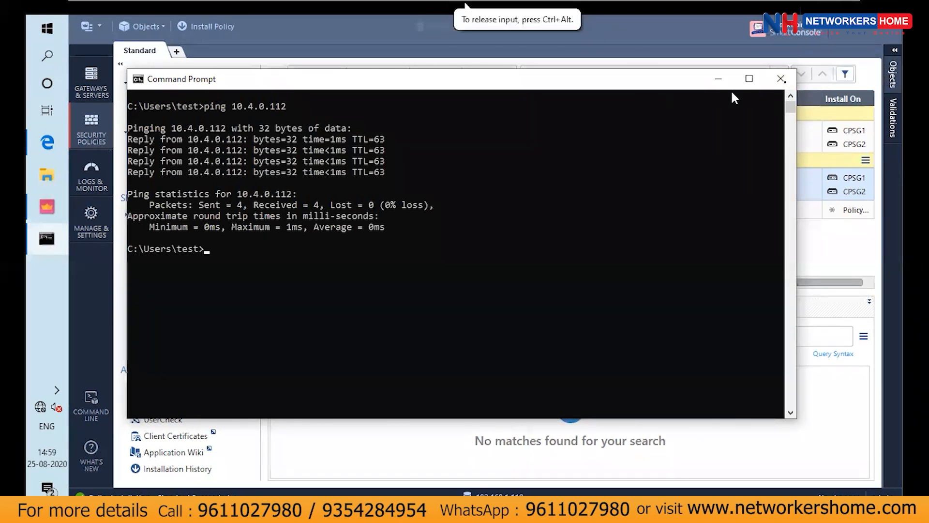
click(781, 78)
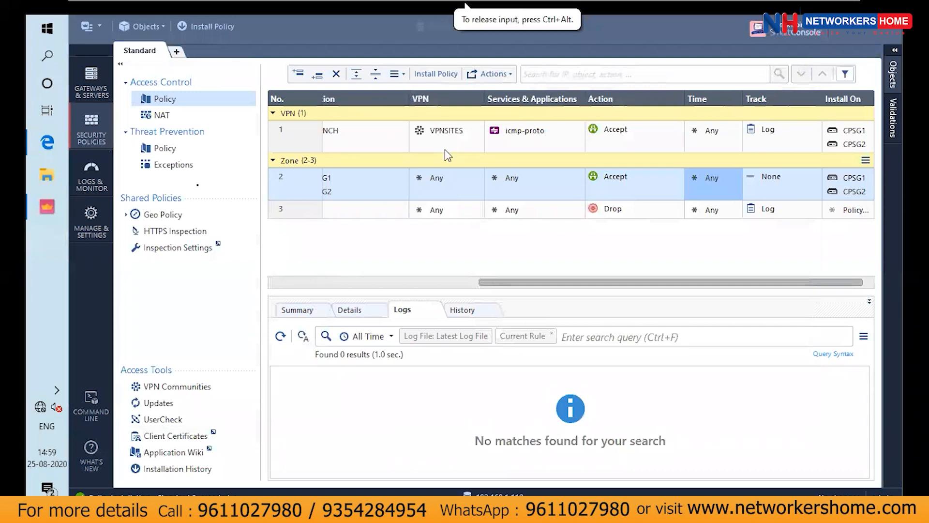
Open the external Tunnel & User Monitoring application from the logs area and dismiss its trial period notice
click(98, 177)
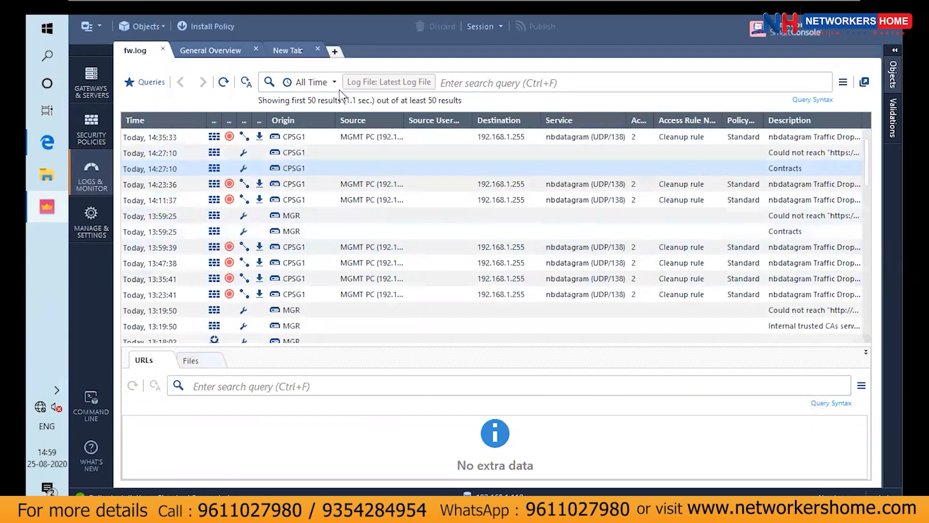
click(304, 57)
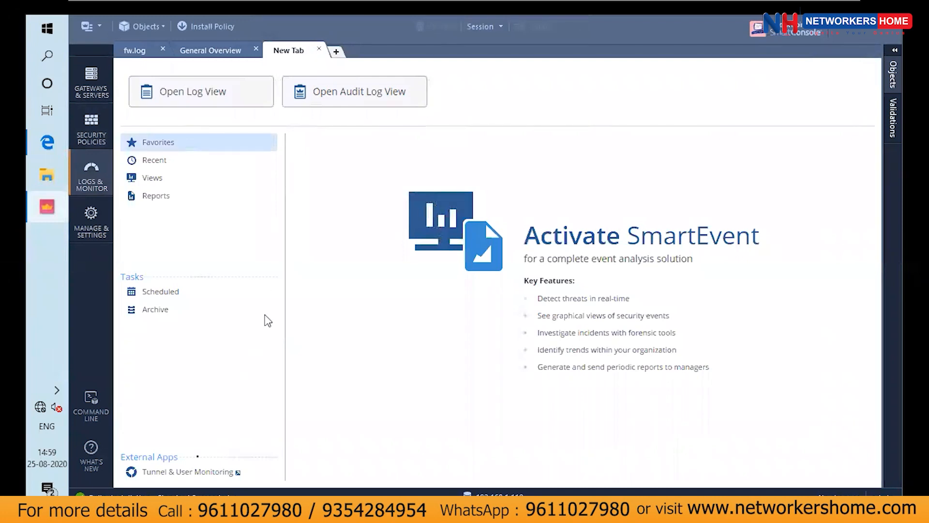
click(183, 473)
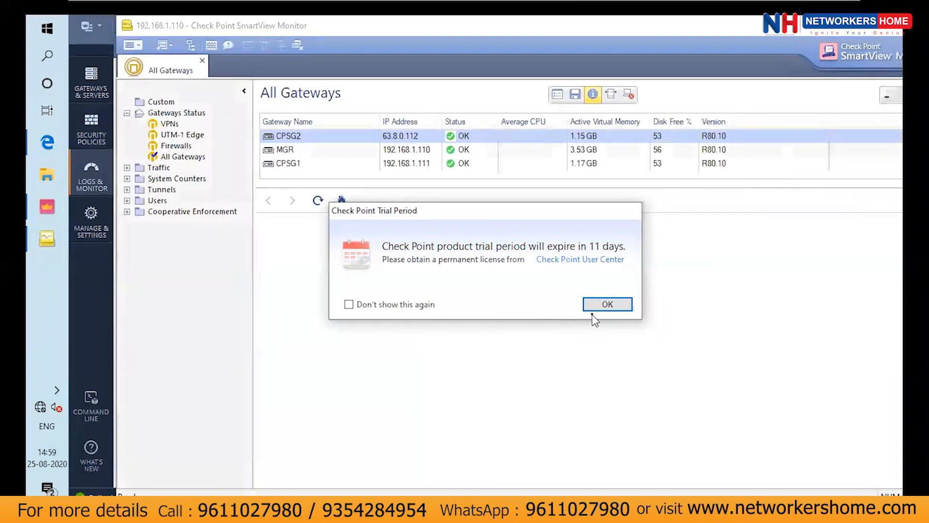
click(603, 306)
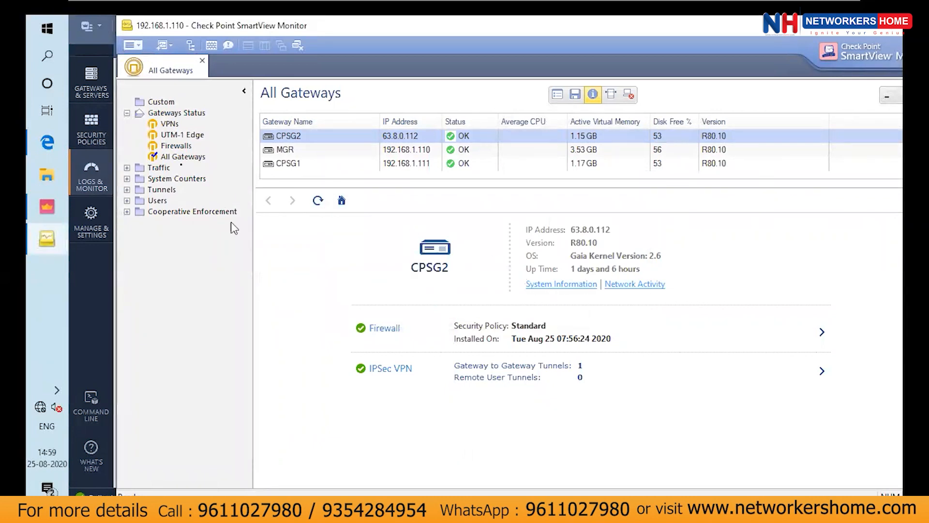
Open the VPNs gateway status view and examine CPSG2's IPSec VPN details, including active tunnels, negotiations and encrypted traffic
click(162, 125)
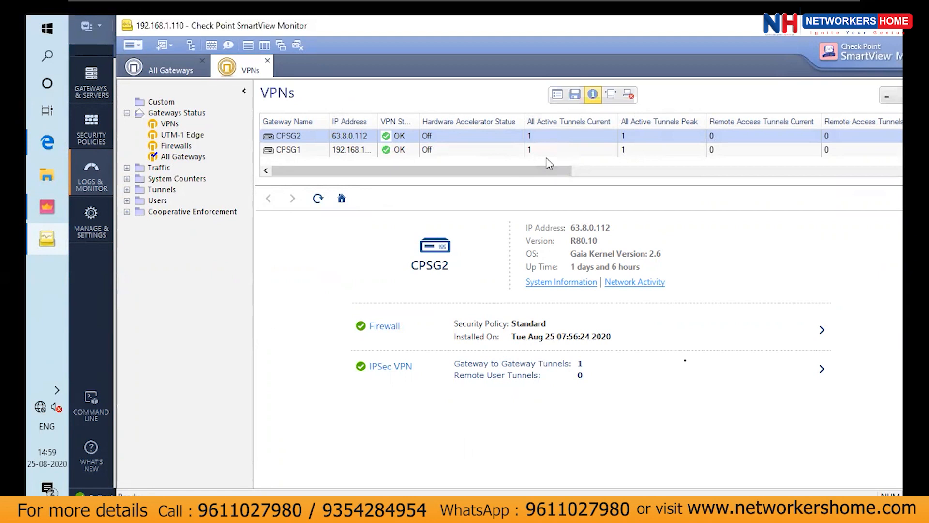
click(822, 370)
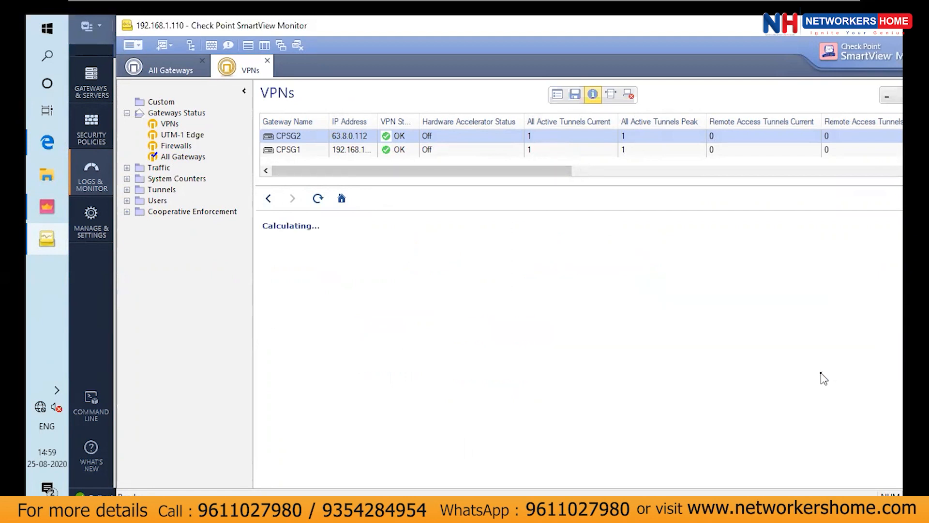
scroll(623, 320, down, 1)
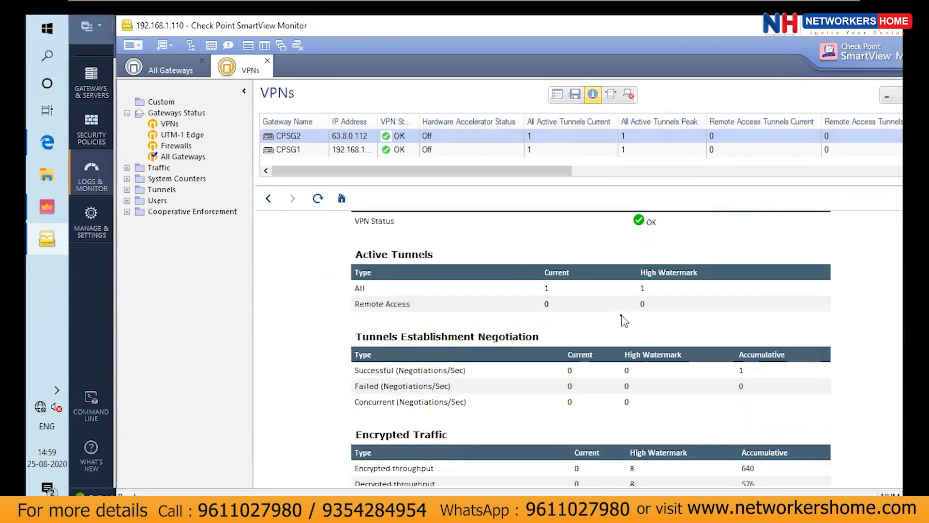
scroll(623, 319, down, 3)
scroll(622, 319, down, 6)
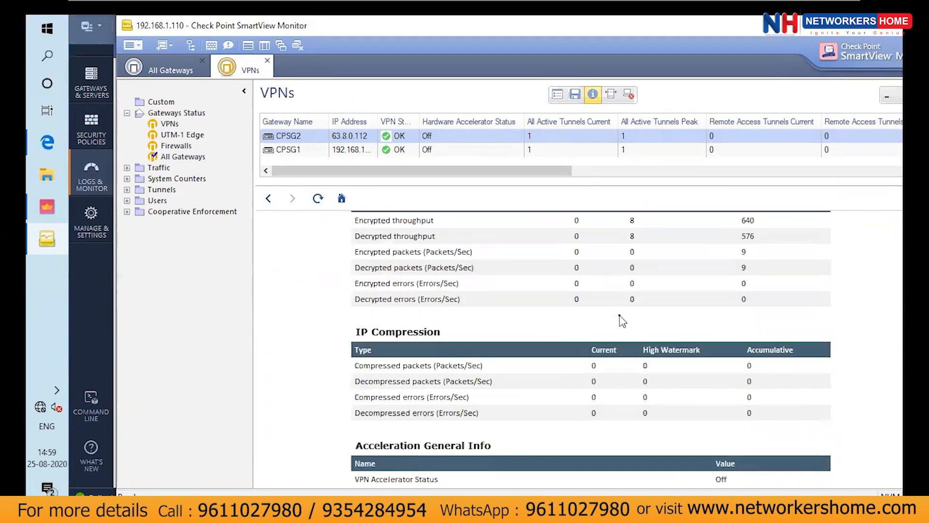
scroll(622, 320, up, 4)
scroll(622, 319, up, 5)
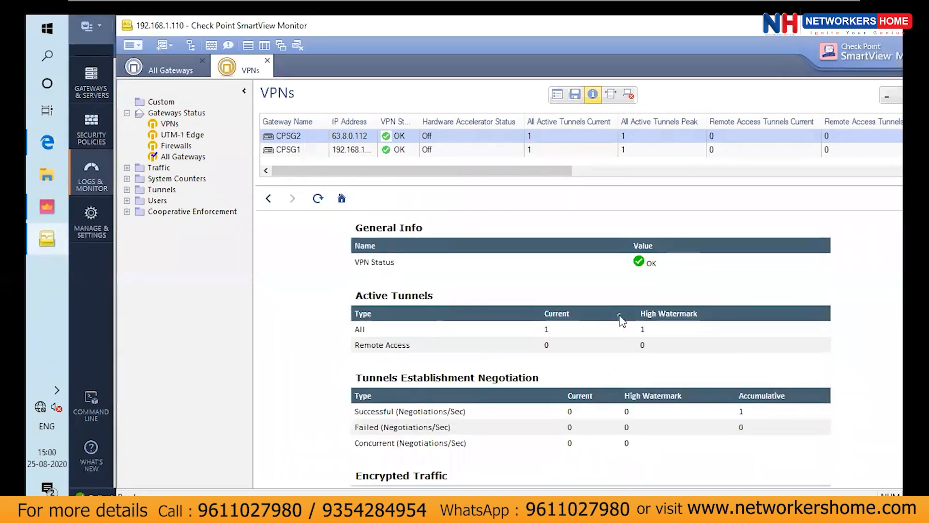
scroll(622, 319, down, 9)
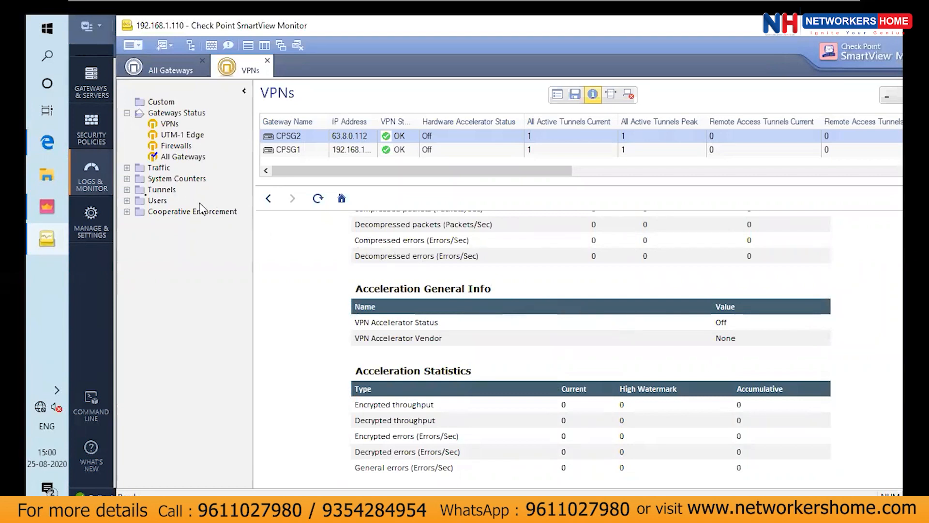
Display the tunnels on gateway CPSG1 to check the state of its VPN tunnel
click(127, 189)
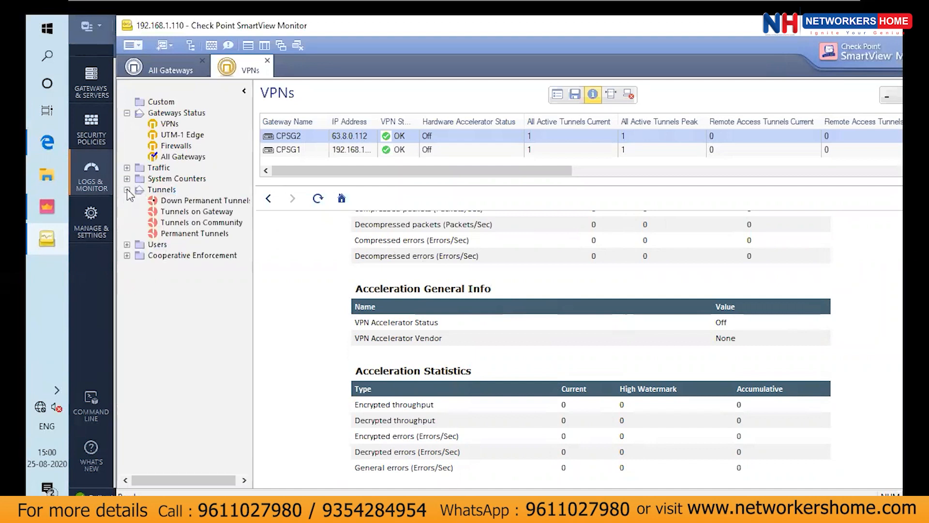
click(173, 216)
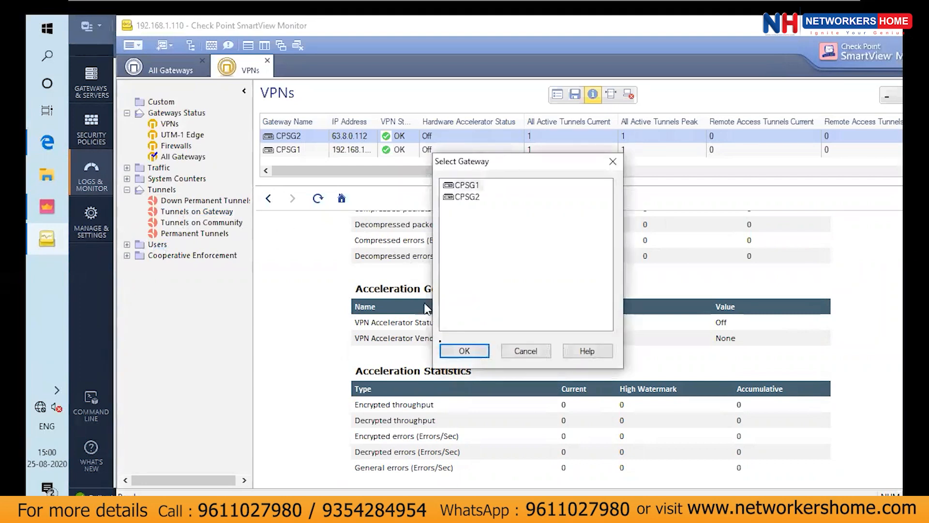
click(462, 351)
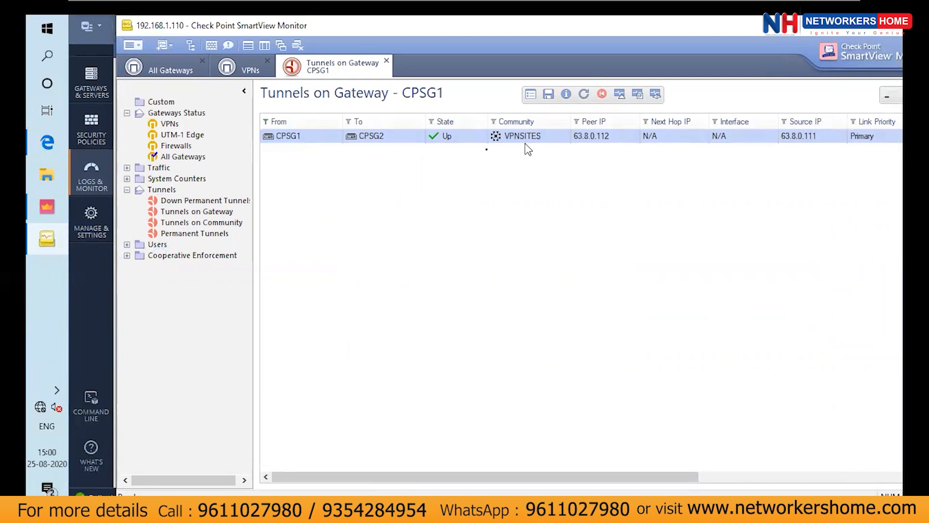
Display the tunnels of the VPNSITES community and examine the details of the tunnel between CPSG1 and CPSG2
click(212, 223)
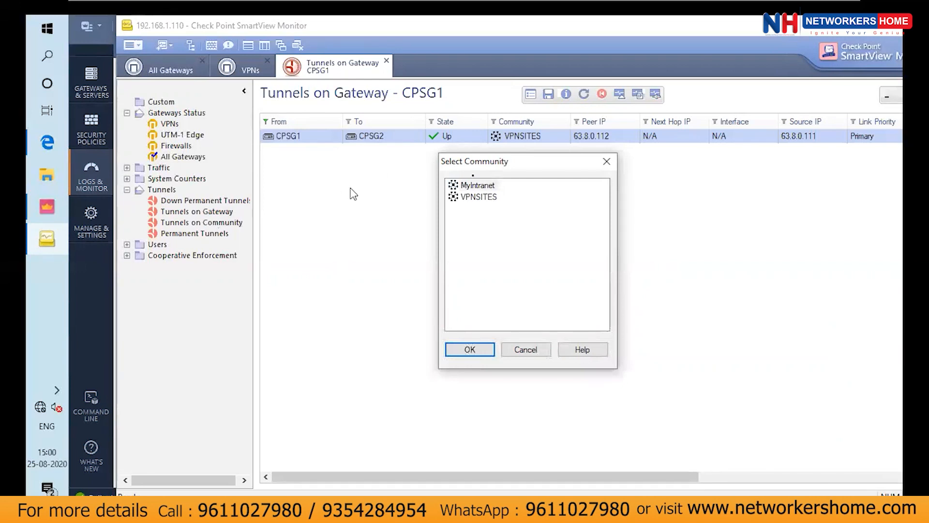
click(485, 197)
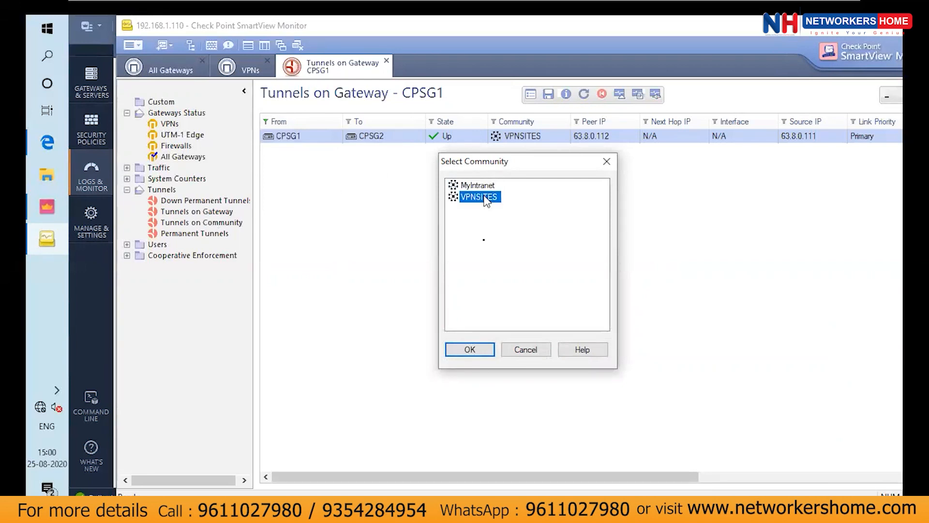
click(467, 352)
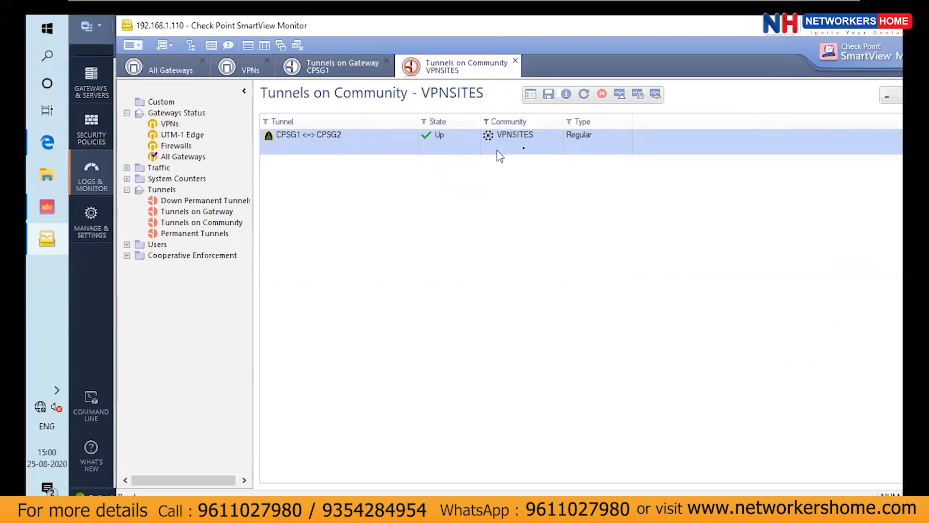
double_click(377, 148)
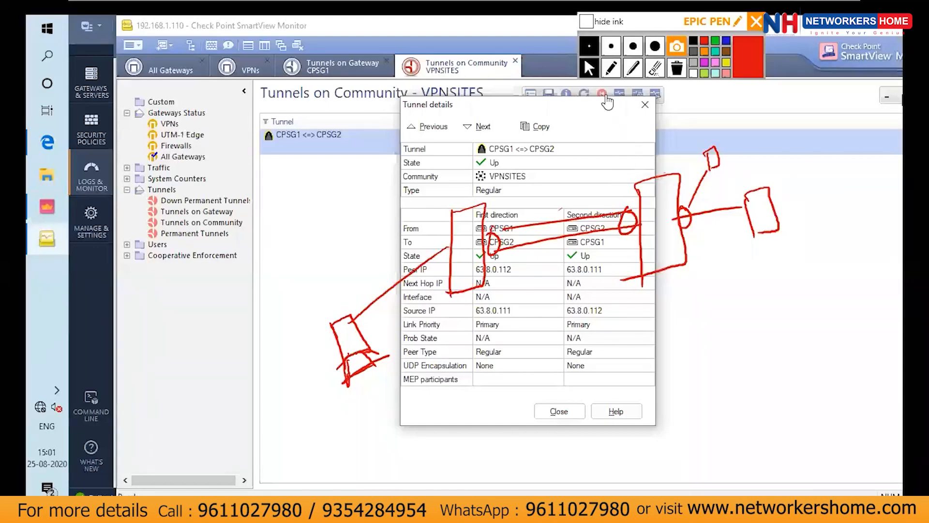
click(634, 94)
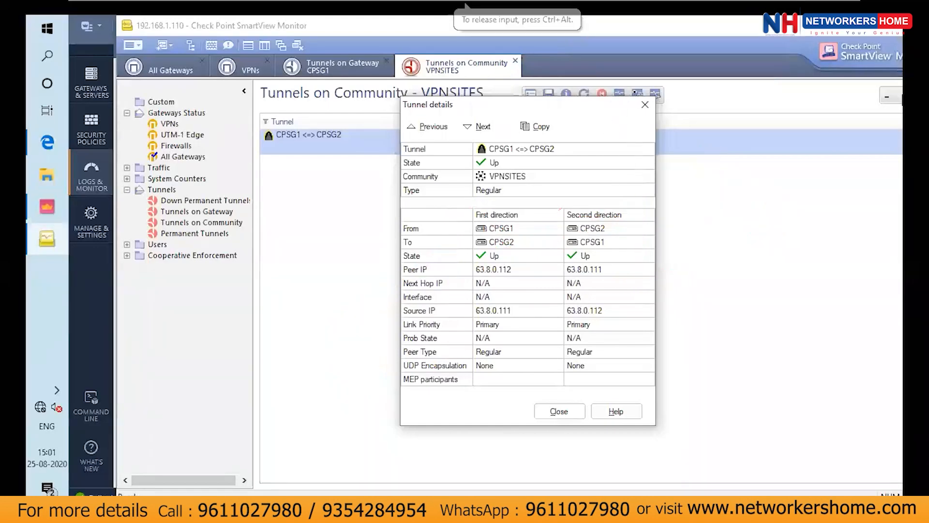